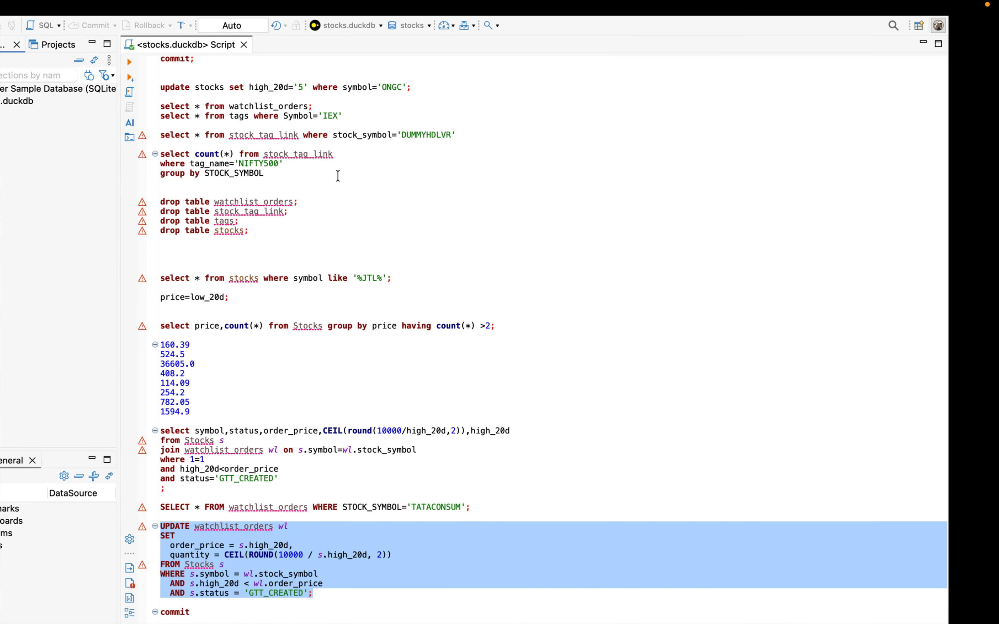
# Step: Switch to the desktop and try to launch Docker Desktop
pyautogui.hotkey('ctrl', 'Left')
pyautogui.hotkey('ctrl', 'Left')
pyautogui.hotkey('ctrl', 'Left')
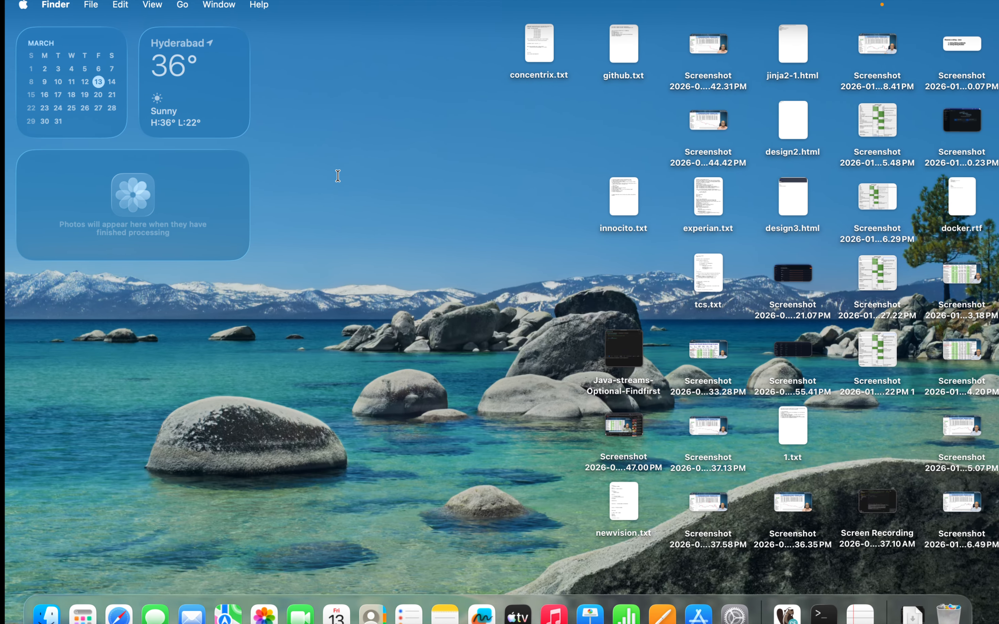
pyautogui.press('super+space')
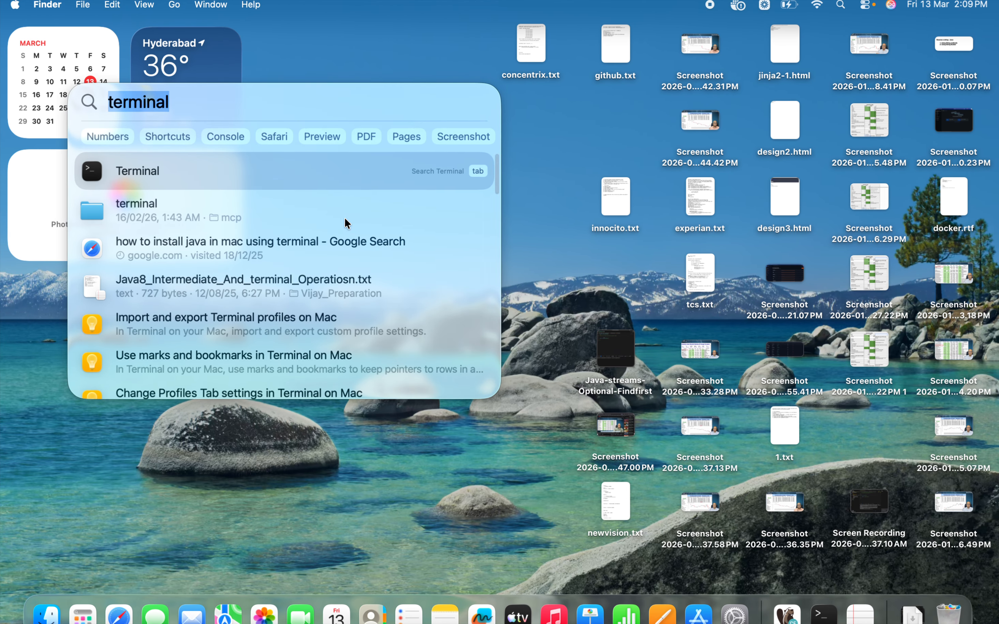
pyautogui.write('docker')
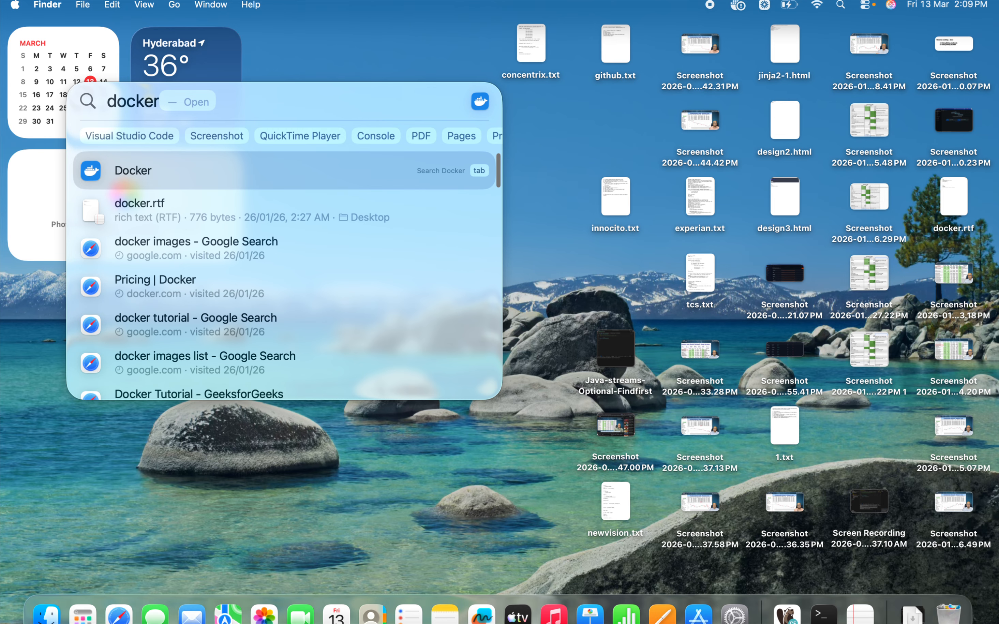
pyautogui.press('Return')
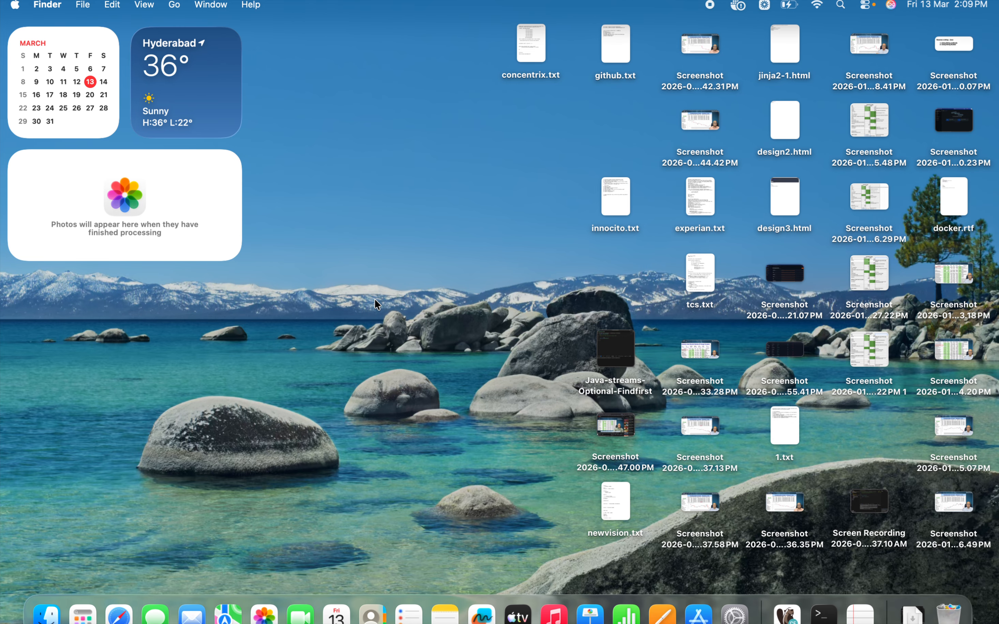
# Step: Switch to Terminal and list the local Docker images with docker images
pyautogui.hotkey('ctrl', 'Right')
pyautogui.write('docker imag')
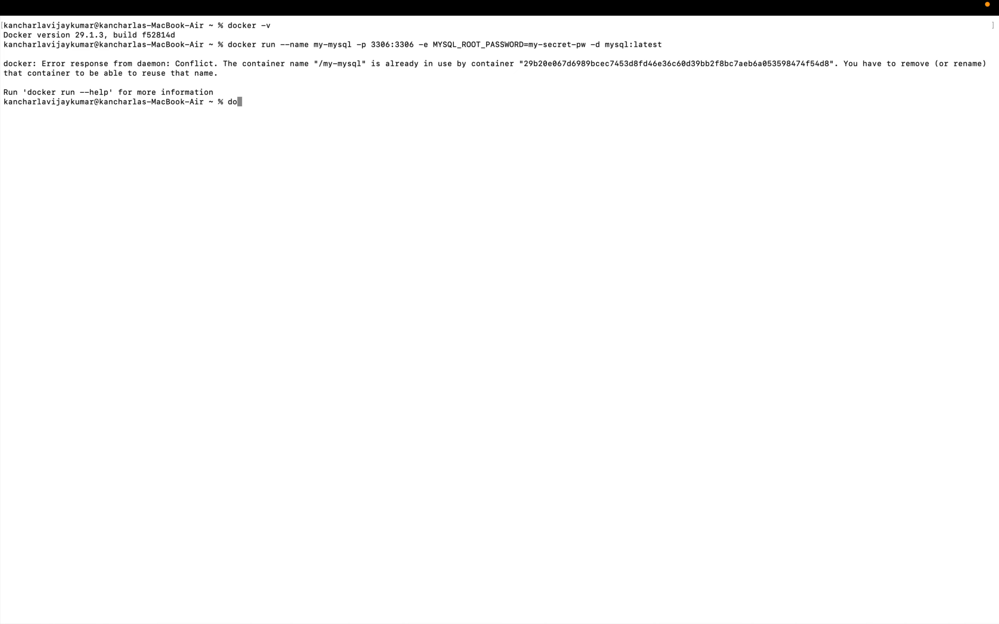
pyautogui.write('es')
pyautogui.press('Return')
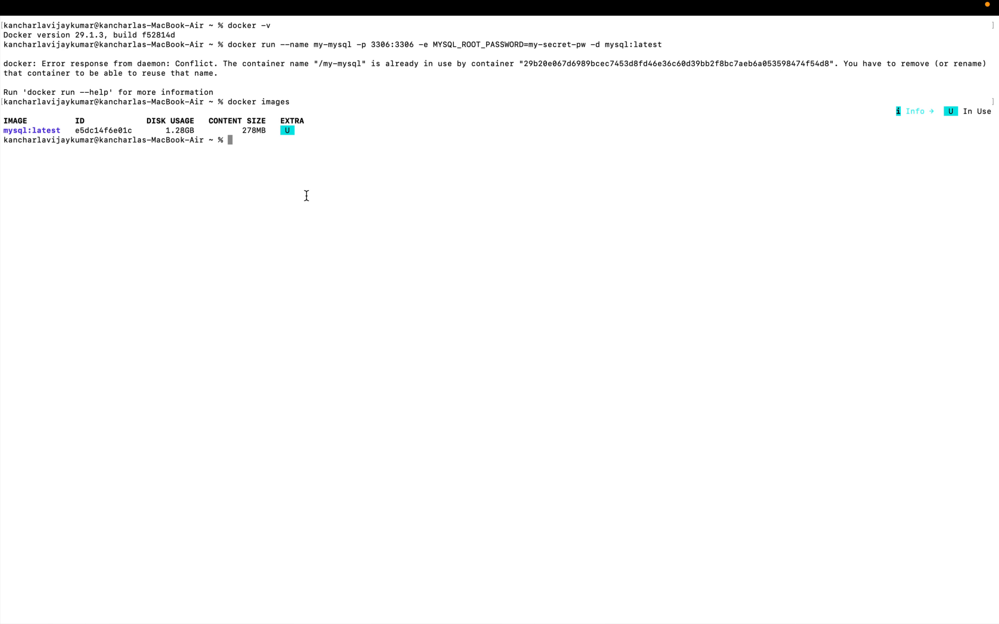
# Step: List the running containers with docker ps, and all containers including stopped ones with docker ps -a
pyautogui.write('docker ps')
pyautogui.press('Return')
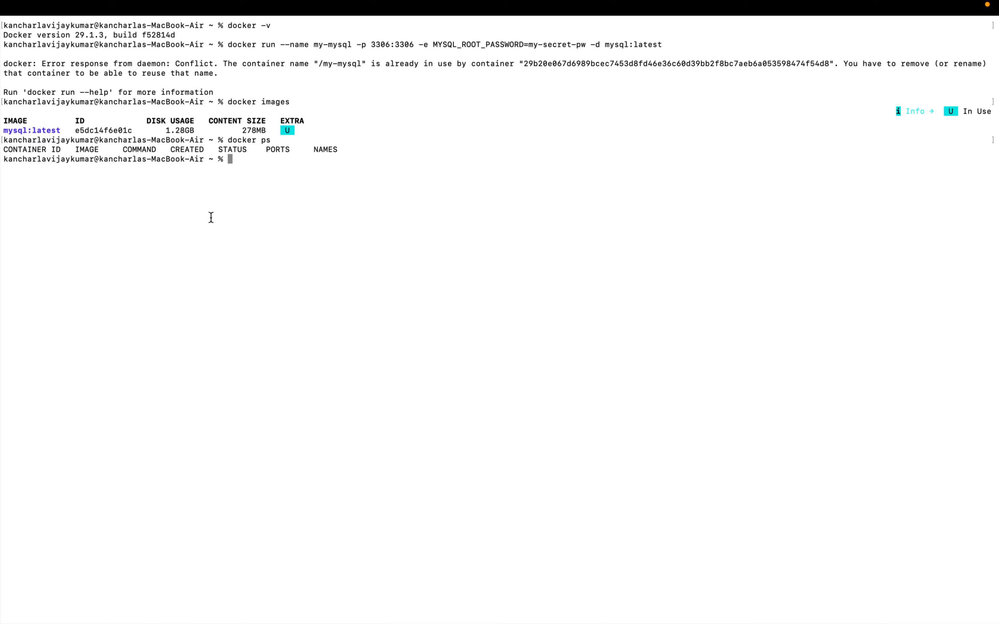
pyautogui.write('docker ps -a')
pyautogui.press('Return')
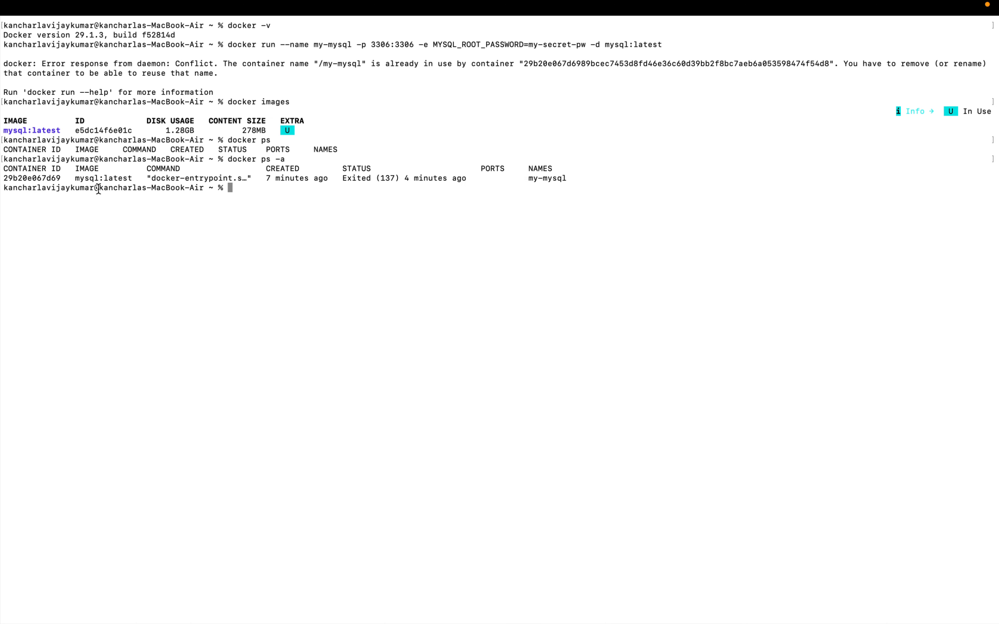
pyautogui.doubleClick(230, 177)
pyautogui.click(356, 194)
# Step: Try to launch Docker Desktop again from the Terminal screen
pyautogui.press('super+space')
pyautogui.write('docker')
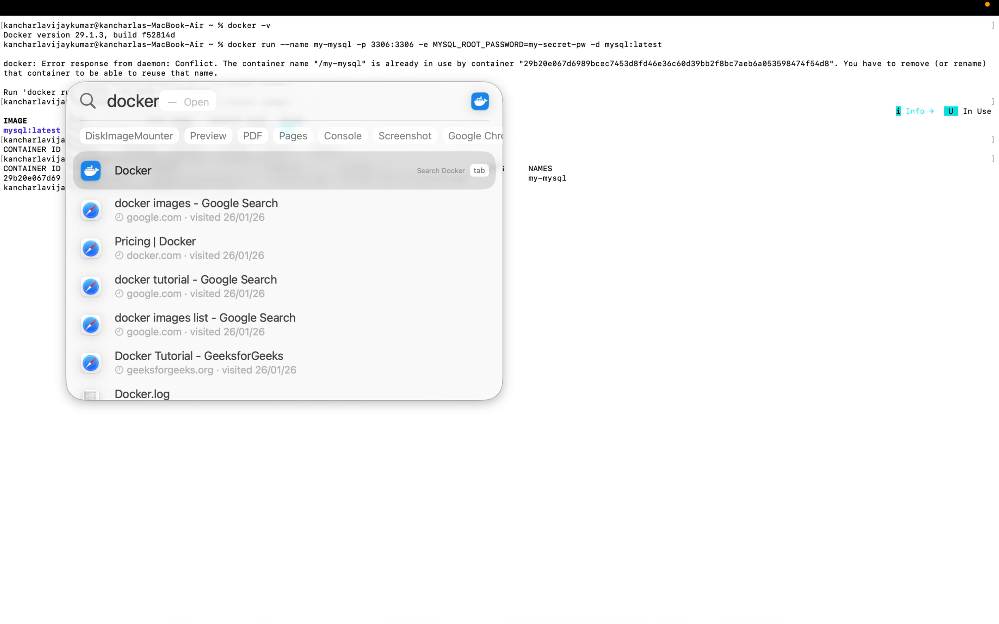
pyautogui.click(129, 165)
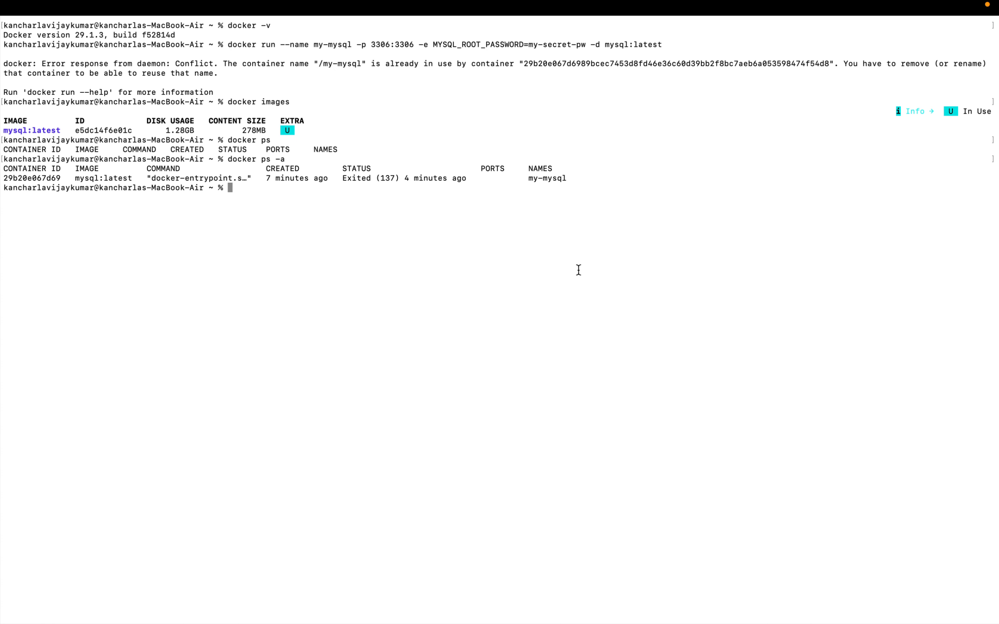
pyautogui.write('doc')
pyautogui.press('BackSpace')
pyautogui.press('BackSpace')
pyautogui.press('BackSpace')
# Step: Open Safari and search Google for "kill docker daemon mac"
pyautogui.hotkey('ctrl', 'Left')
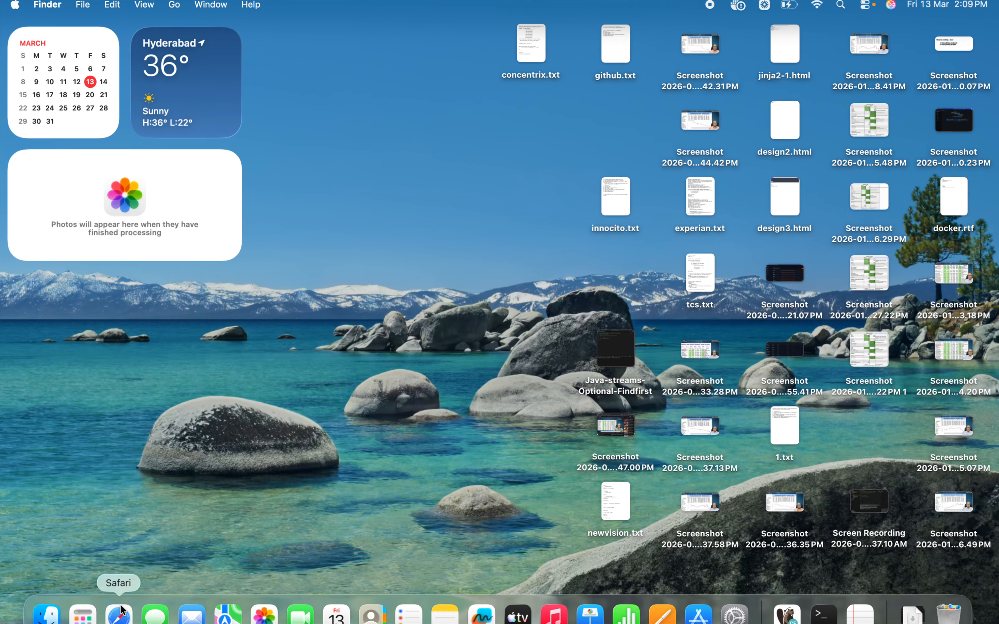
pyautogui.click(120, 615)
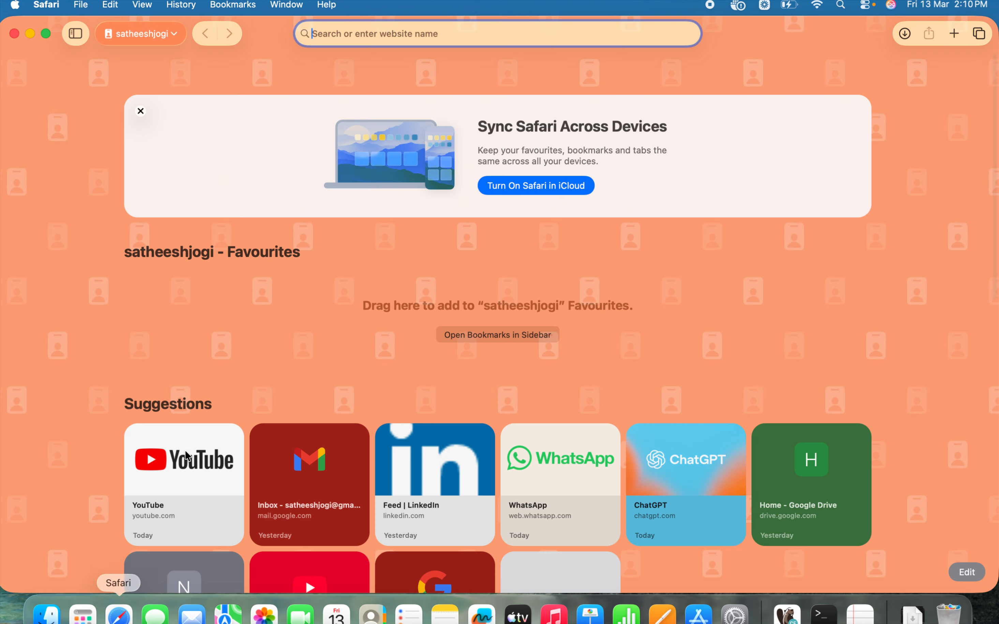
pyautogui.write('kill docke')
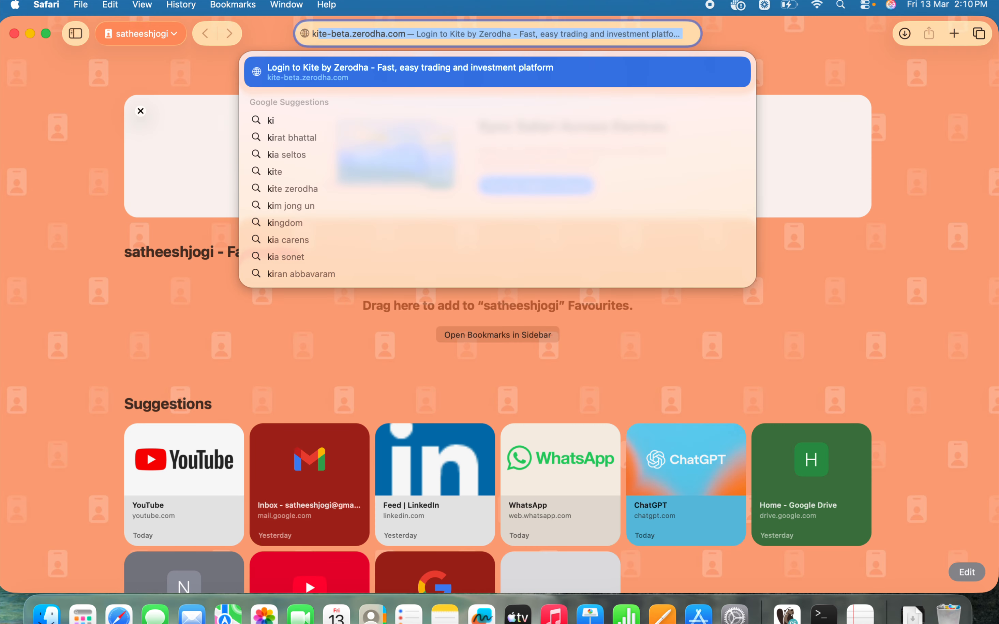
pyautogui.write('r ')
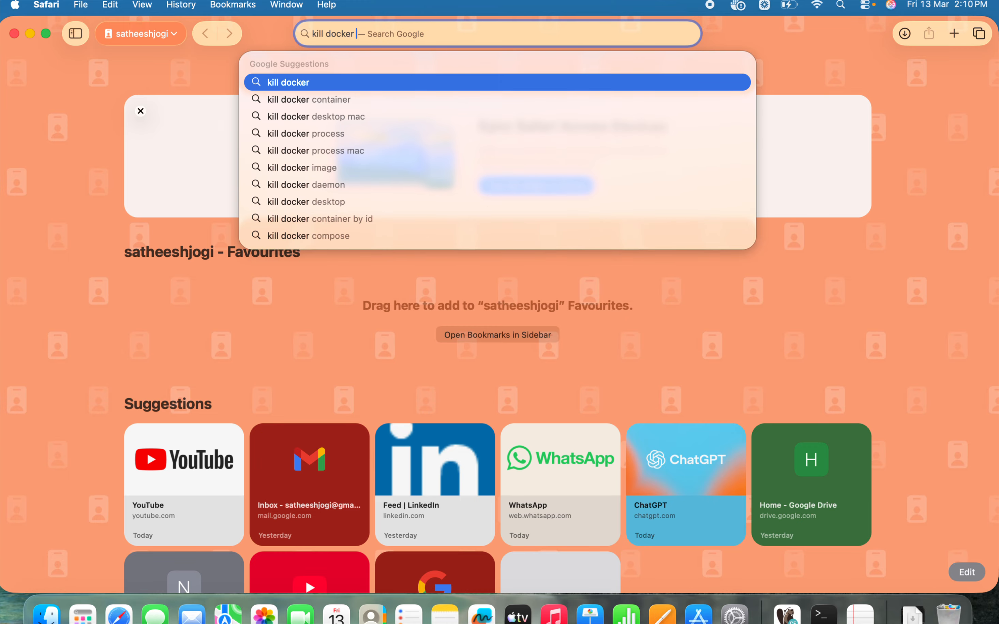
pyautogui.write('daemon')
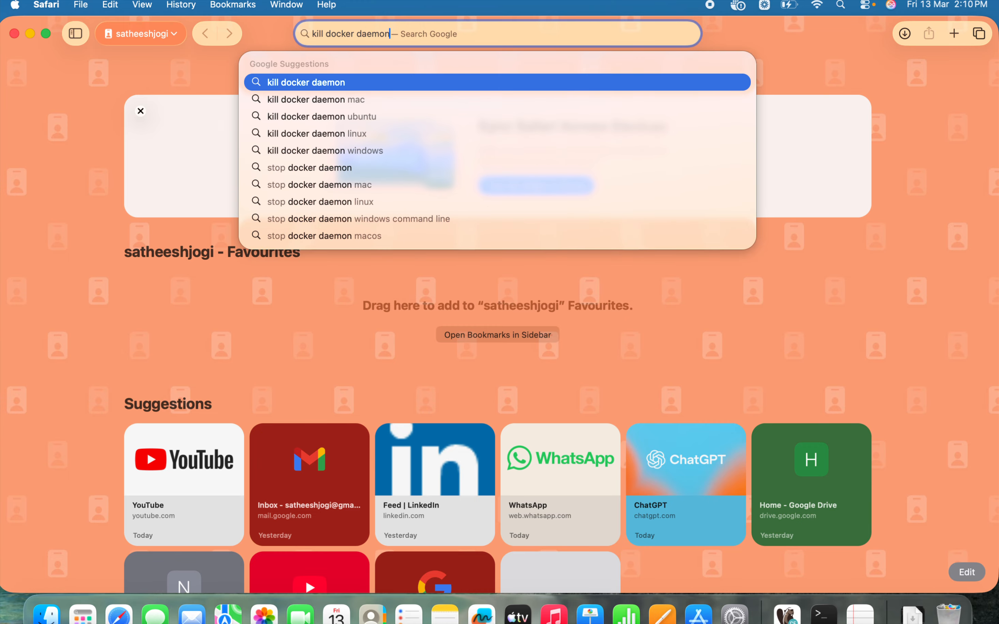
pyautogui.press('Down')
pyautogui.press('Return')
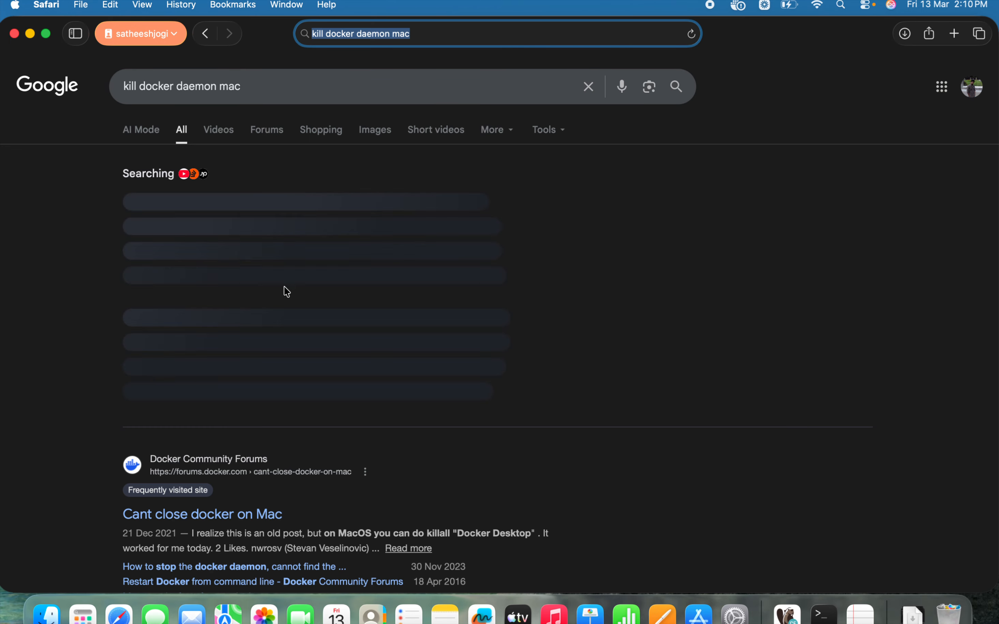
# Step: Copy the killall "Docker Desktop" command from the AI Overview and run it in Terminal
pyautogui.click(349, 390)
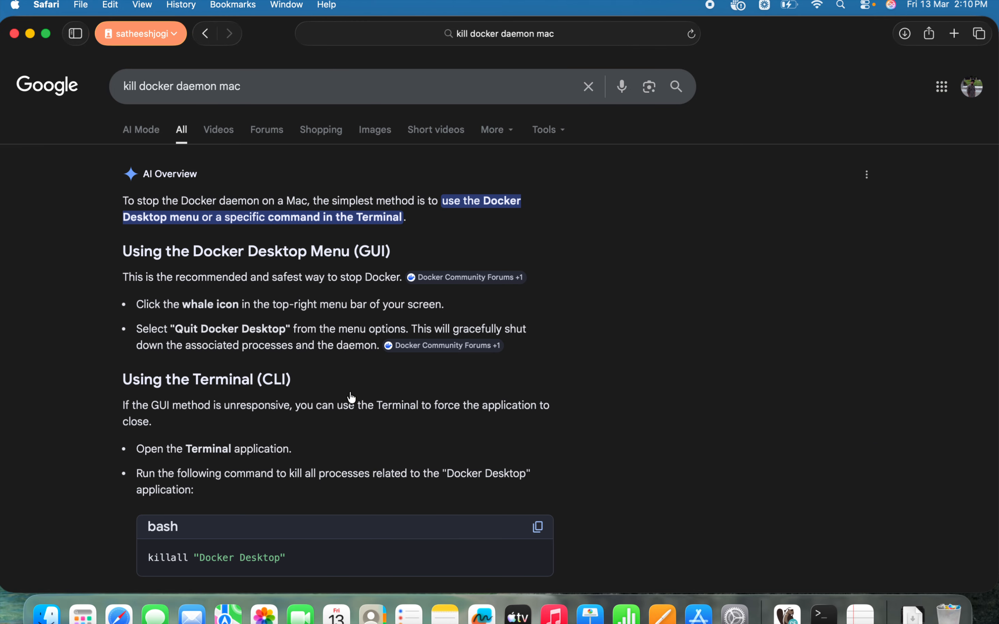
pyautogui.scroll(-5, 306, 442)
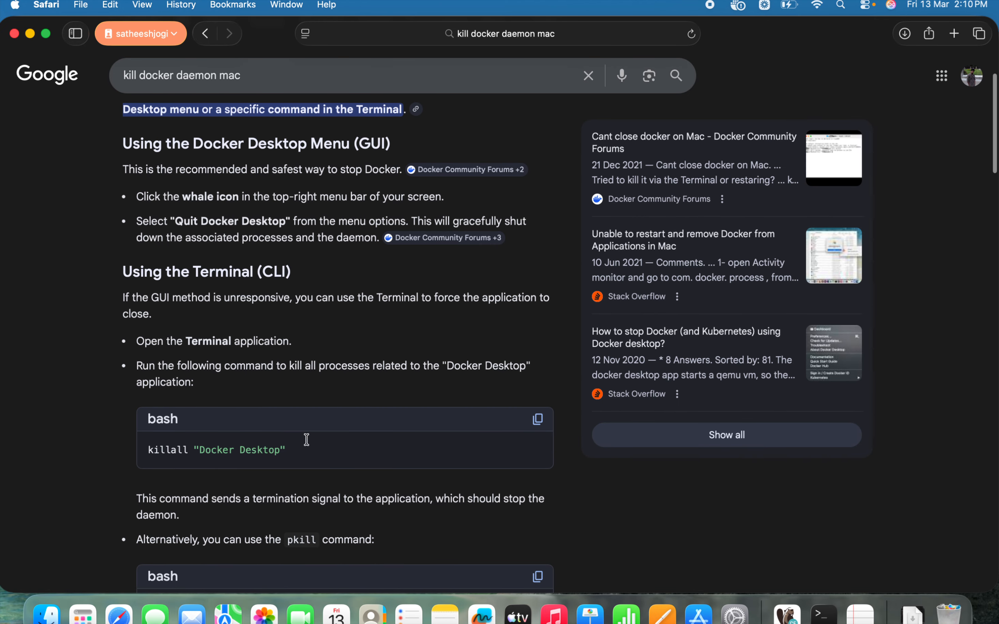
pyautogui.click(537, 419)
pyautogui.hotkey('ctrl', 'Right')
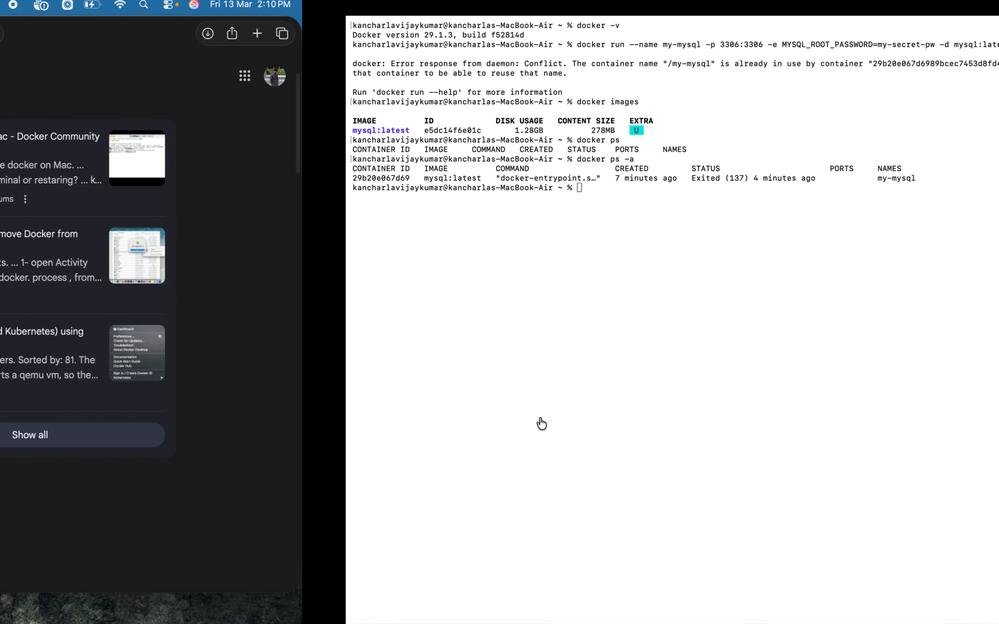
pyautogui.press('super+v')
pyautogui.press('Return')
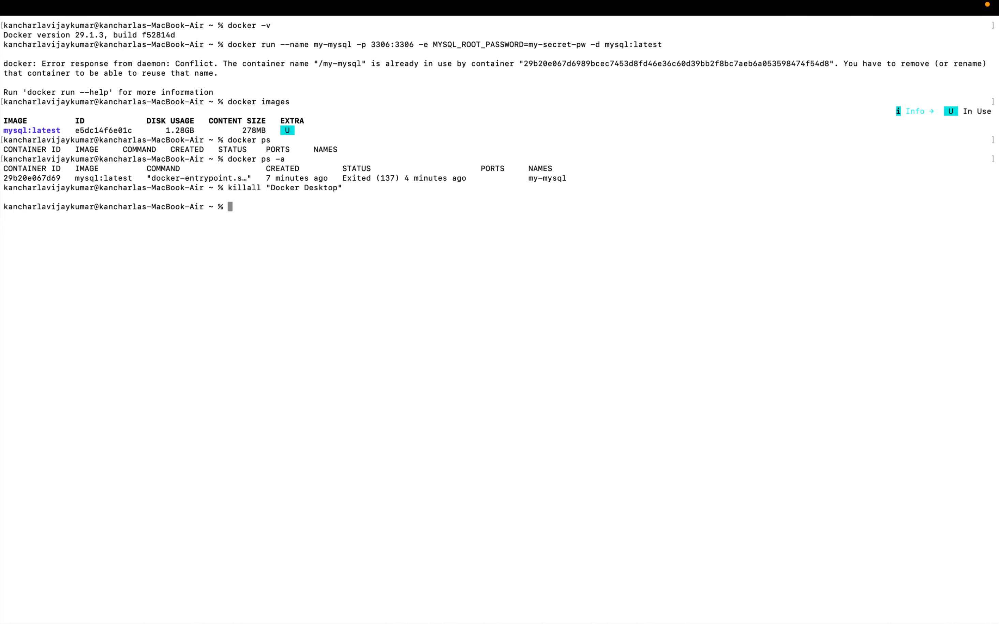
pyautogui.press('Return')
pyautogui.press('Return')
# Step: Launch Docker Desktop
pyautogui.press('super+space')
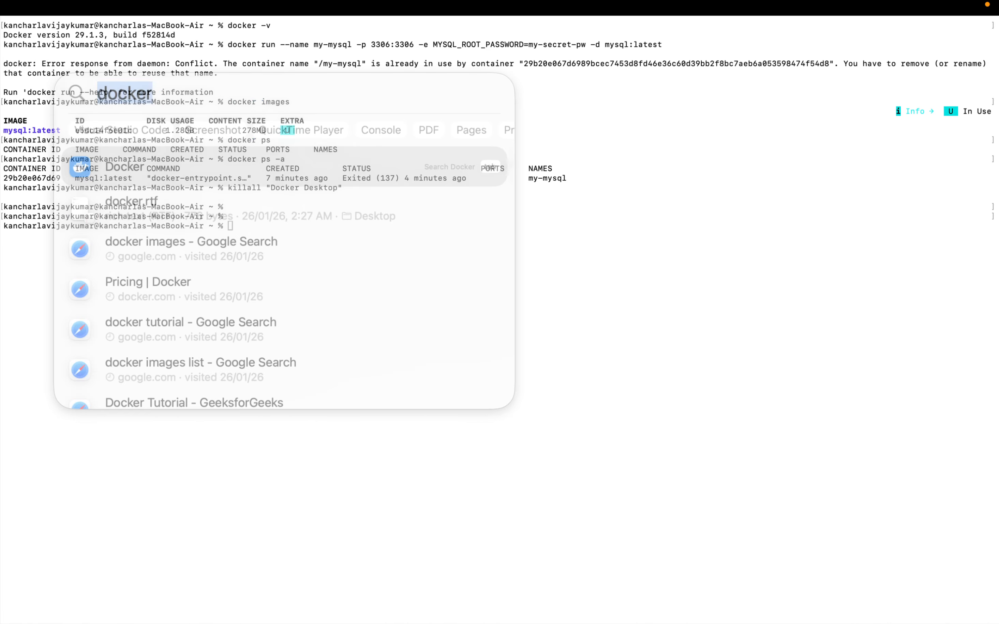
pyautogui.write('docker')
pyautogui.press('Return')
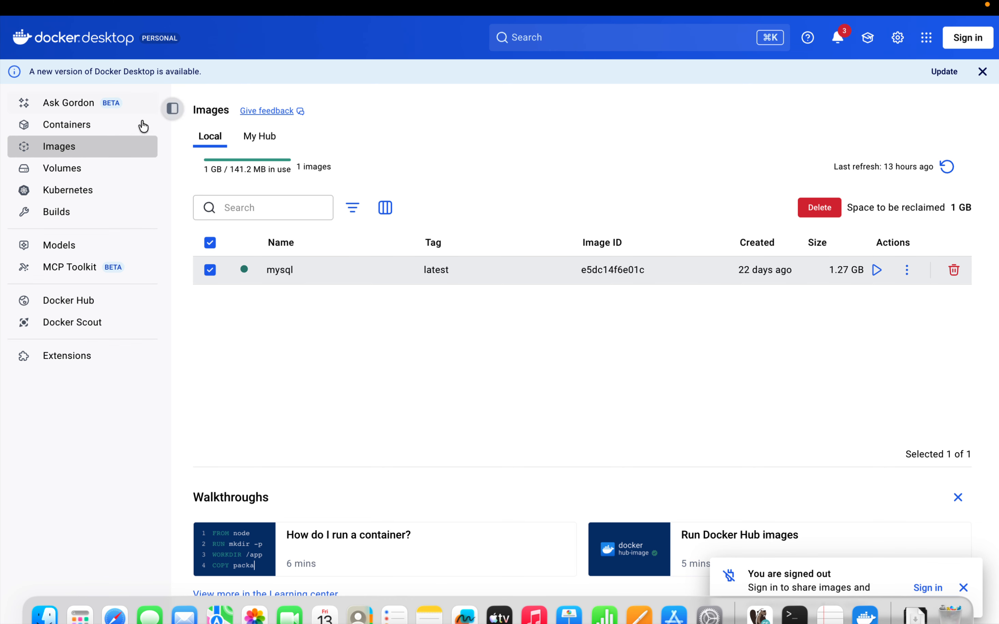
# Step: Delete the my-mysql container from the containers list and confirm the deletion
pyautogui.click(91, 125)
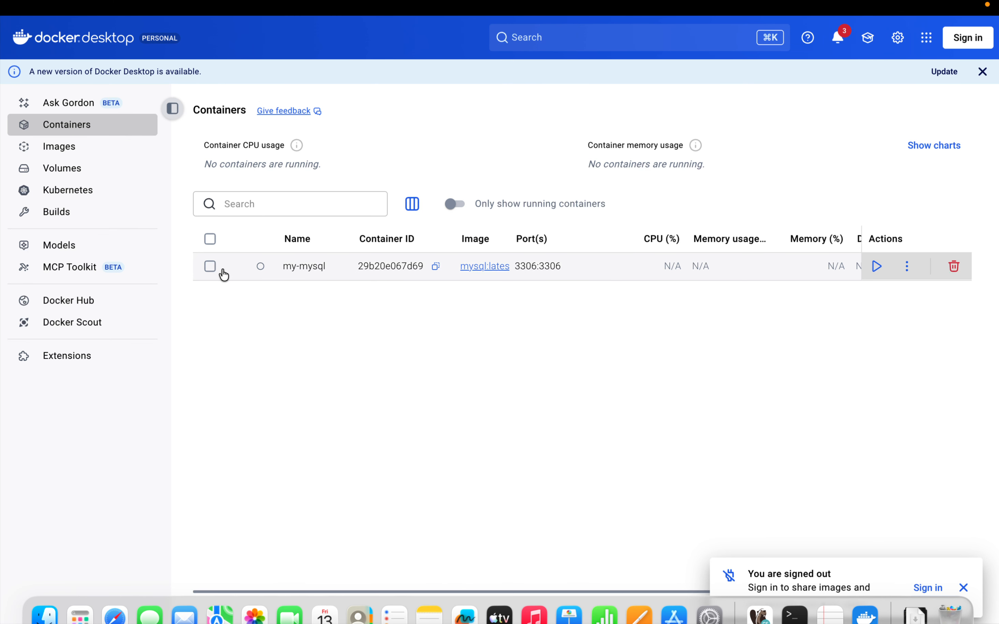
pyautogui.click(211, 243)
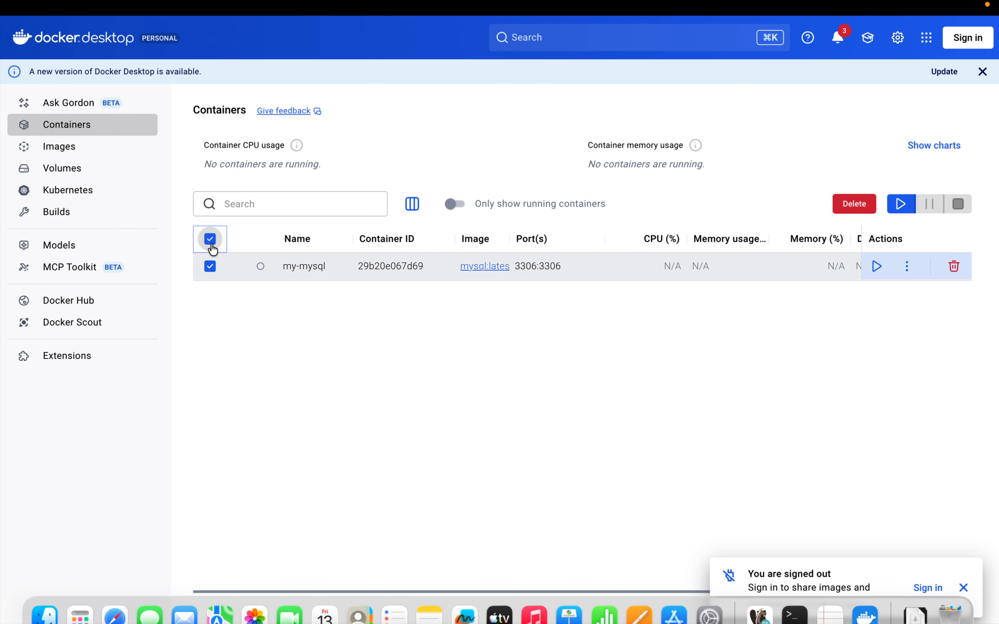
pyautogui.click(855, 204)
pyautogui.click(663, 361)
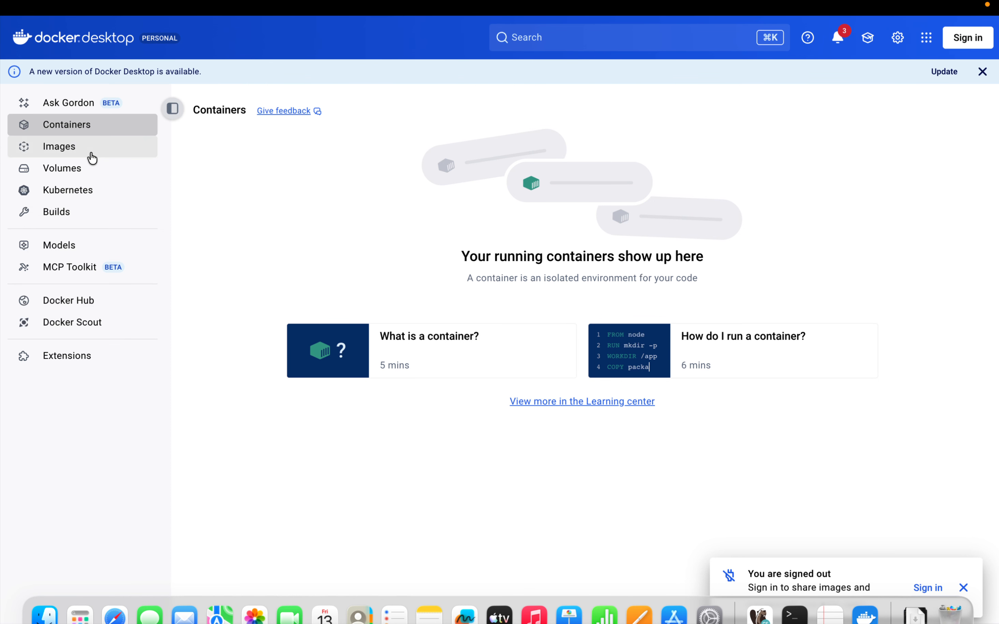
# Step: Delete the local mysql image tagged latest, confirm it, and return to the containers list
pyautogui.click(78, 149)
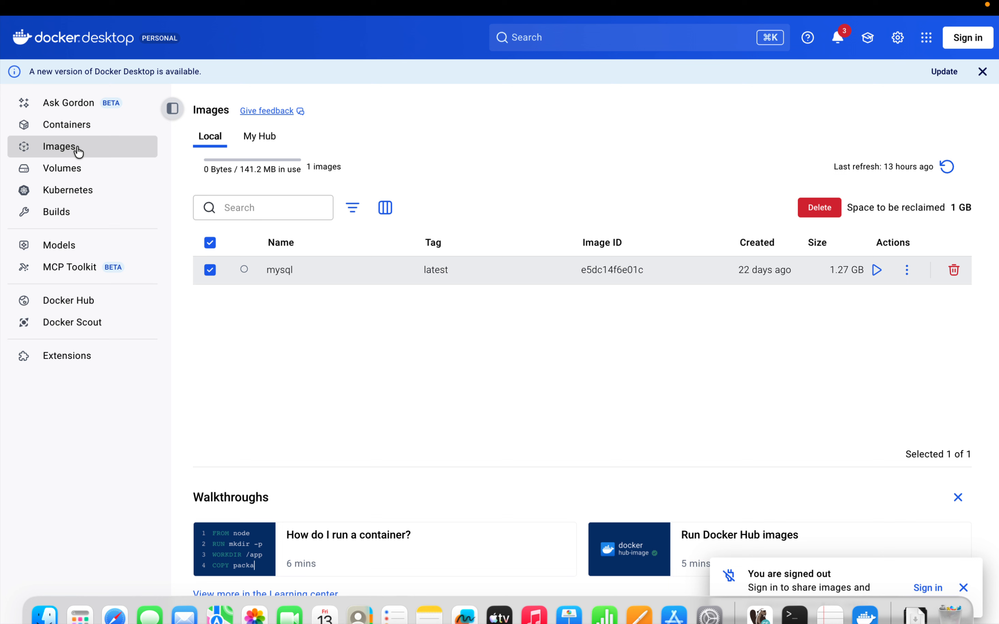
pyautogui.click(821, 208)
pyautogui.click(576, 352)
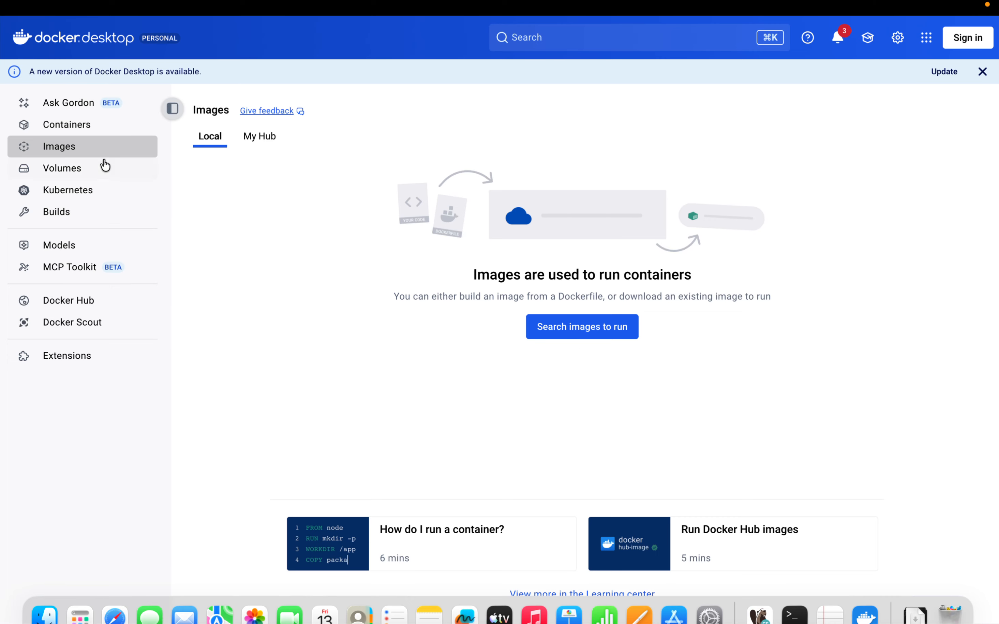
pyautogui.click(75, 127)
# Step: In Terminal, rerun docker run for mysql:latest, detached as my-mysql with port 3306:3306 and the MySQL root password, and allow Terminal's data access
pyautogui.hotkey('ctrl', 'Left')
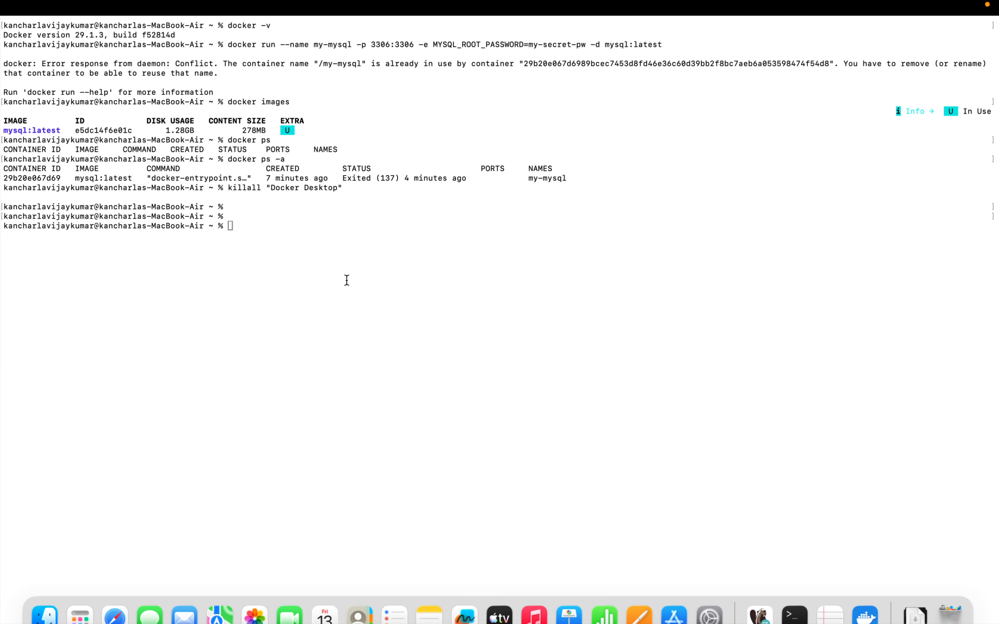
pyautogui.press('Up')
pyautogui.press('Up')
pyautogui.press('Up')
pyautogui.press('Up')
pyautogui.press('Up')
pyautogui.press('Return')
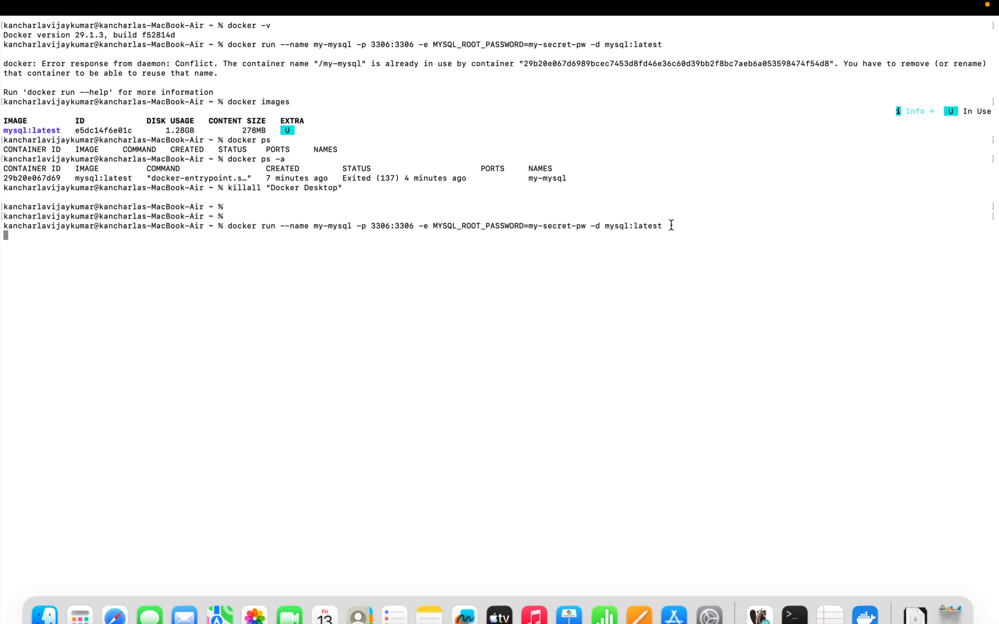
pyautogui.doubleClick(271, 227)
pyautogui.click(690, 237)
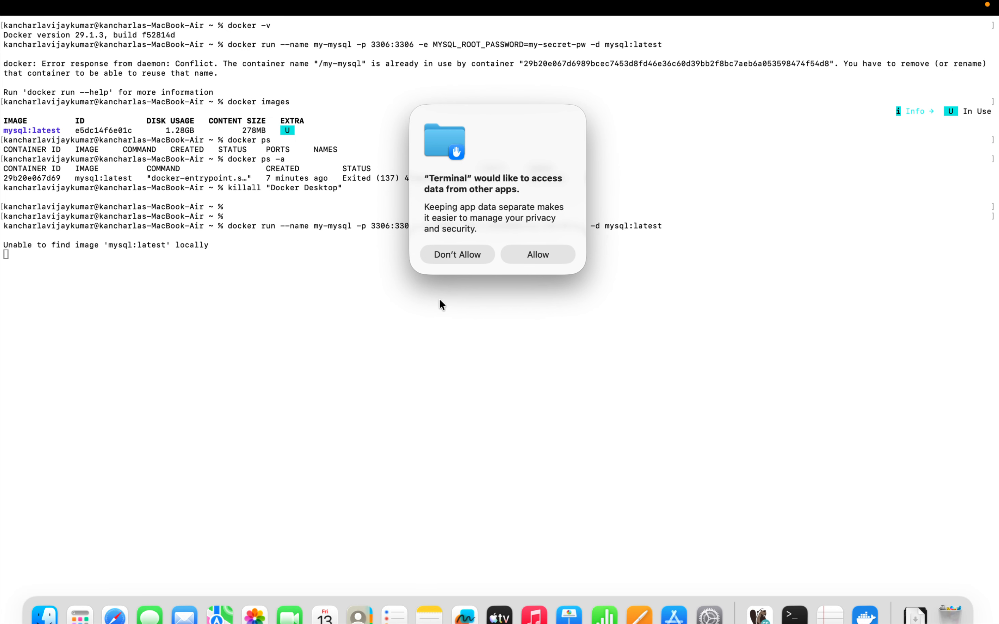
pyautogui.click(528, 256)
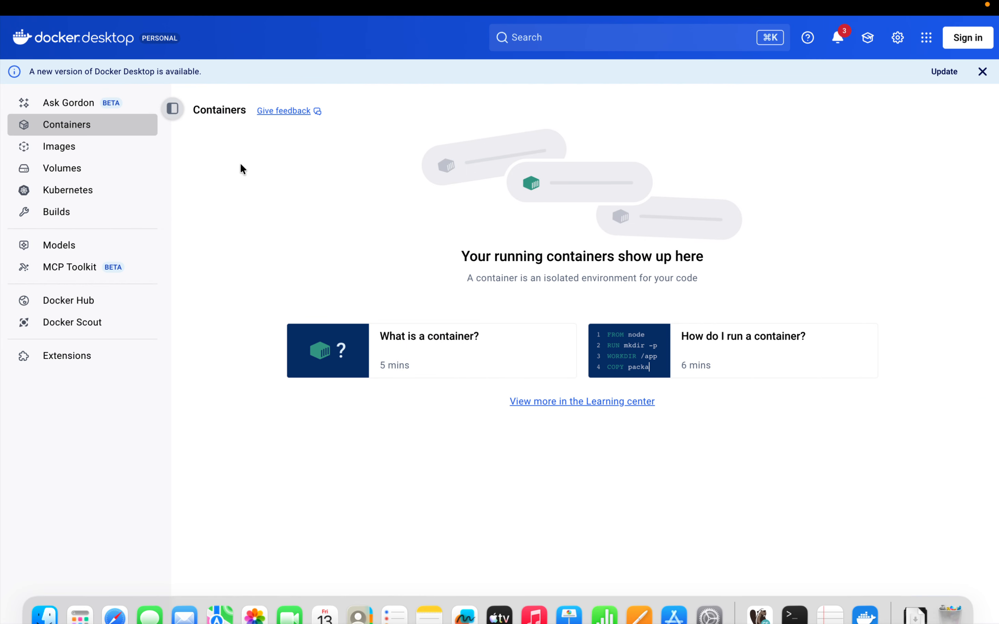
# Step: Check the image pull in Terminal and inspect the images, containers and volumes in Docker Desktop
pyautogui.click(86, 147)
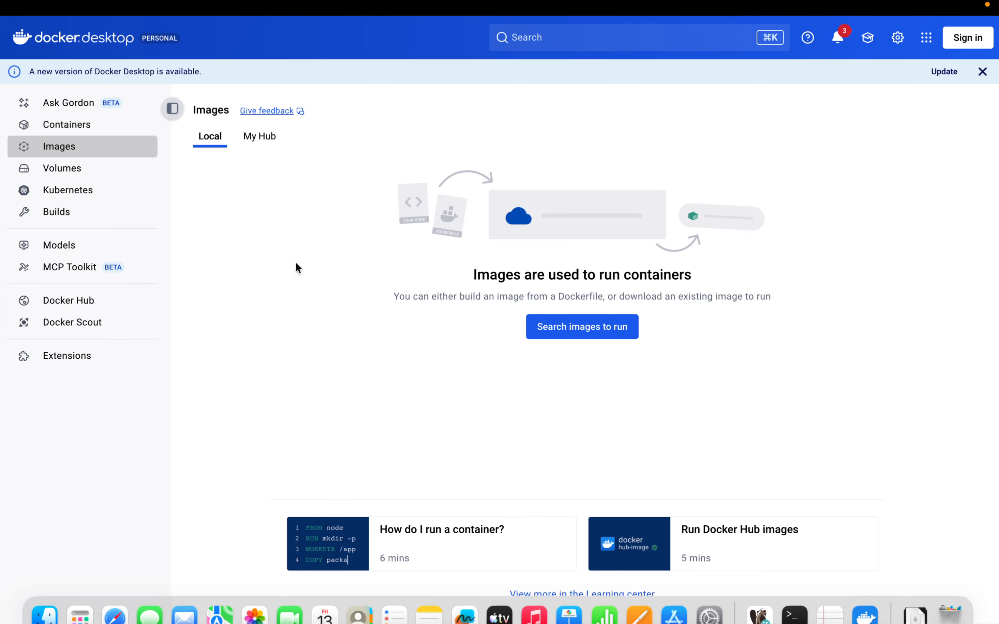
pyautogui.hotkey('ctrl', 'Left')
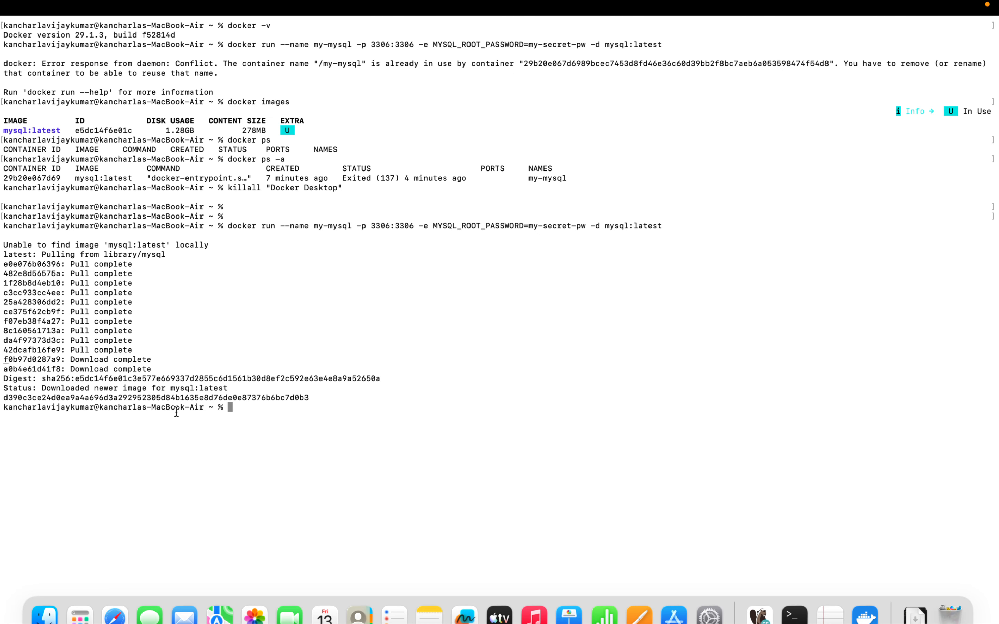
pyautogui.hotkey('ctrl', 'Right')
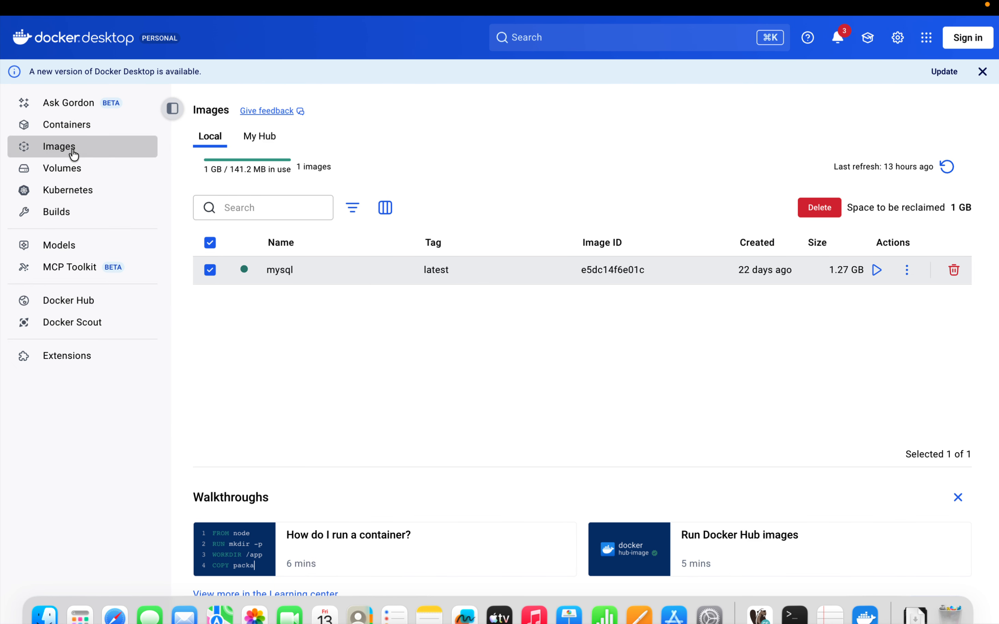
pyautogui.click(71, 126)
pyautogui.click(72, 164)
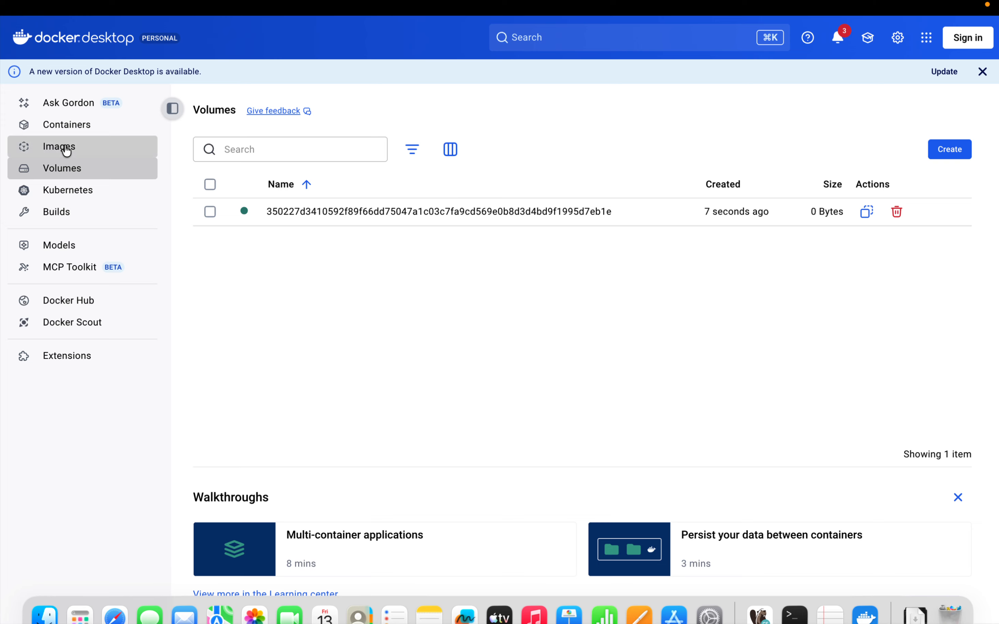
# Step: Compare the mysql image and my-mysql container in Docker Desktop with the docker run command's port mapping in Terminal
pyautogui.click(62, 150)
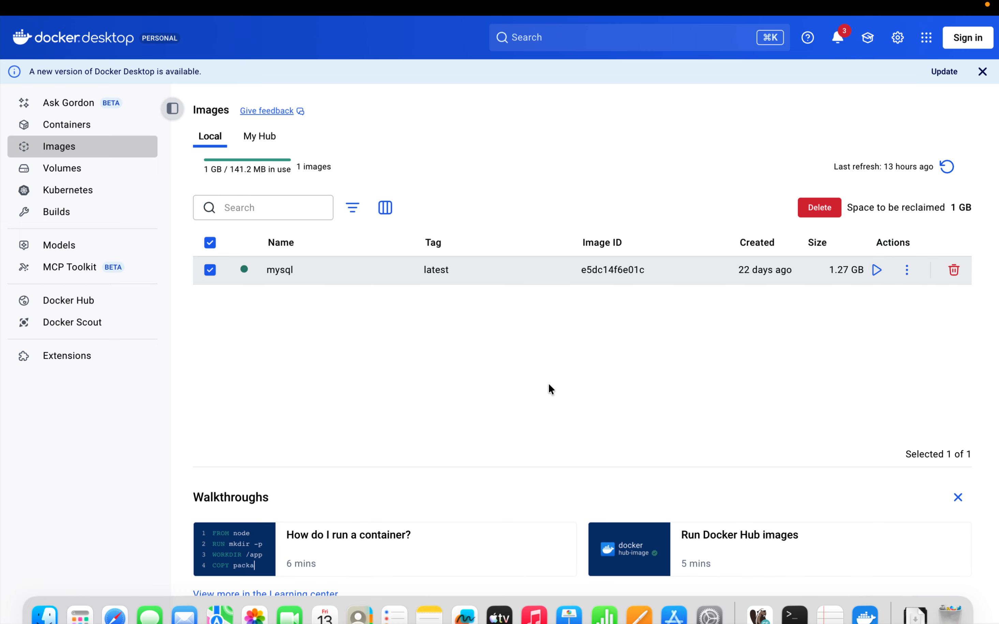
pyautogui.hotkey('ctrl', 'Left')
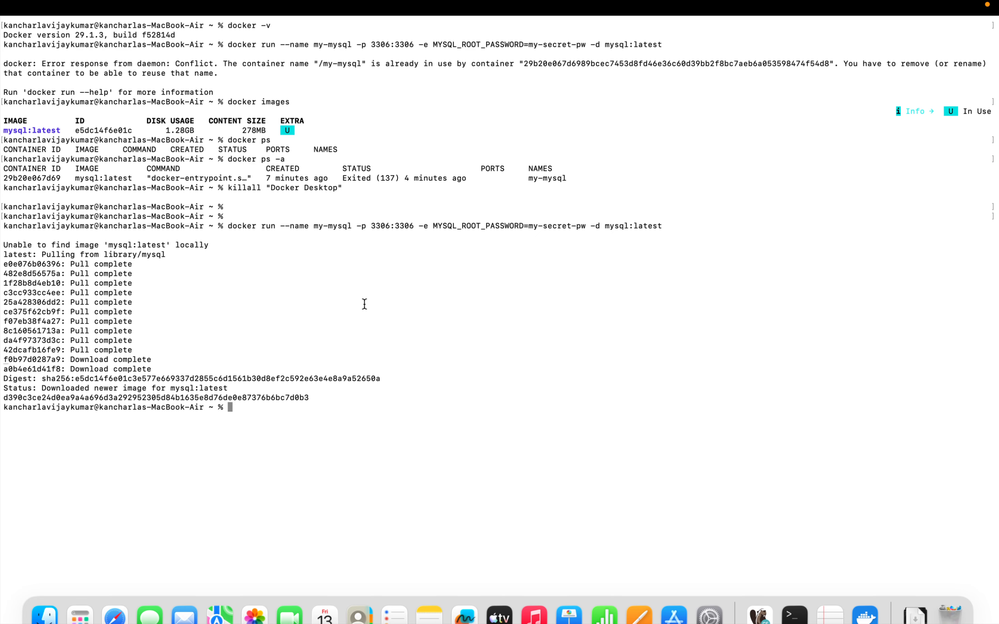
pyautogui.hotkey('ctrl', 'Right')
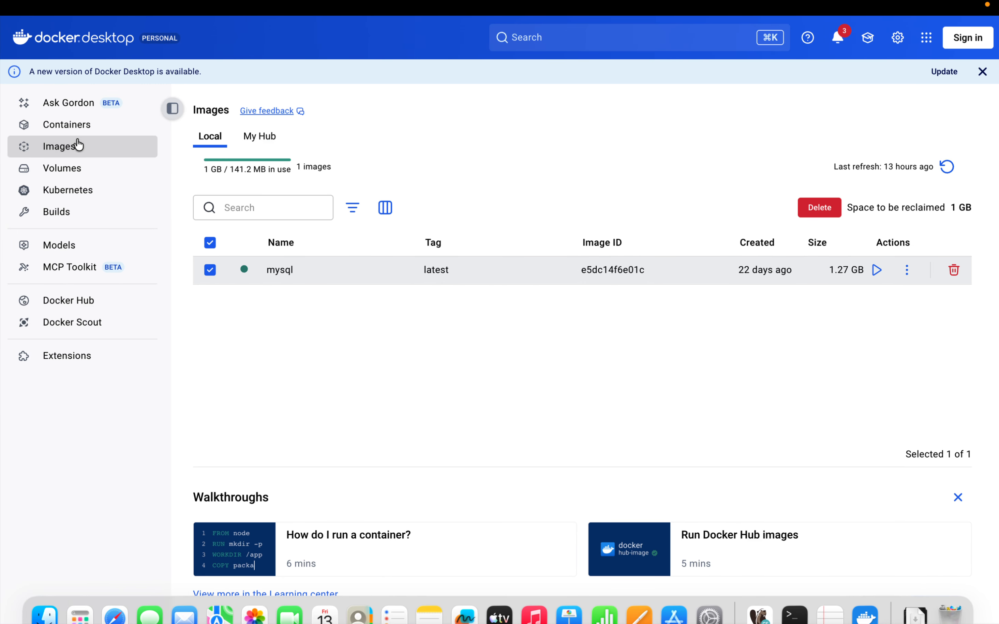
pyautogui.click(72, 133)
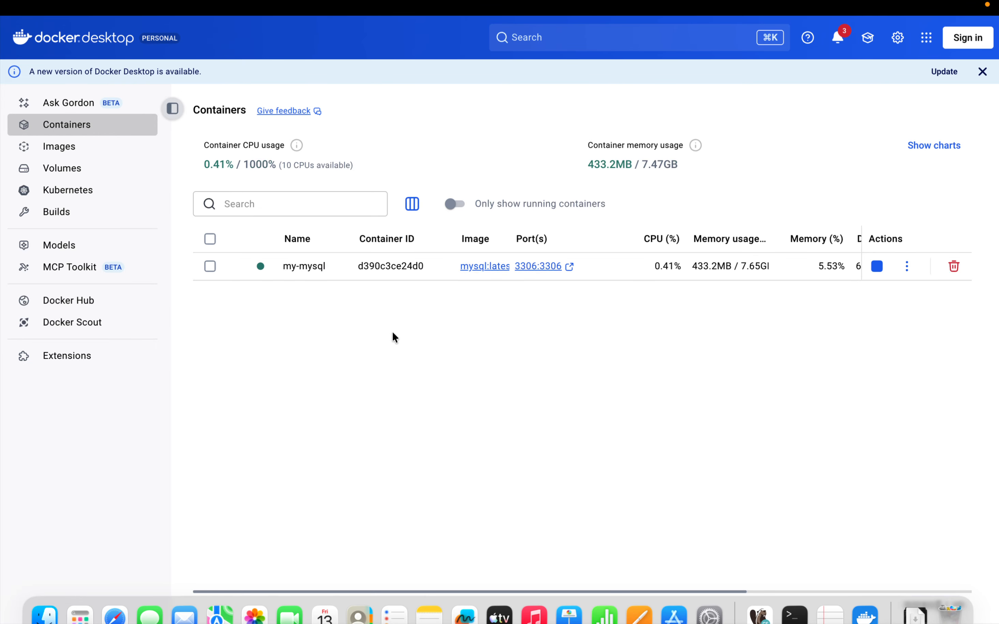
pyautogui.hotkey('ctrl', 'Left')
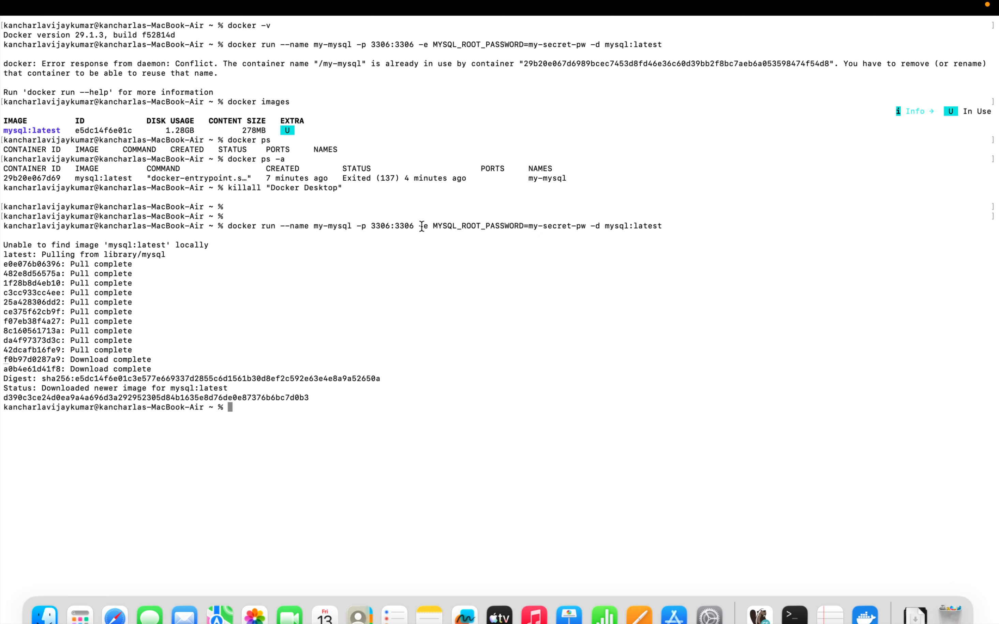
pyautogui.moveTo(395, 226); pyautogui.dragTo(414, 226)
pyautogui.click(421, 396)
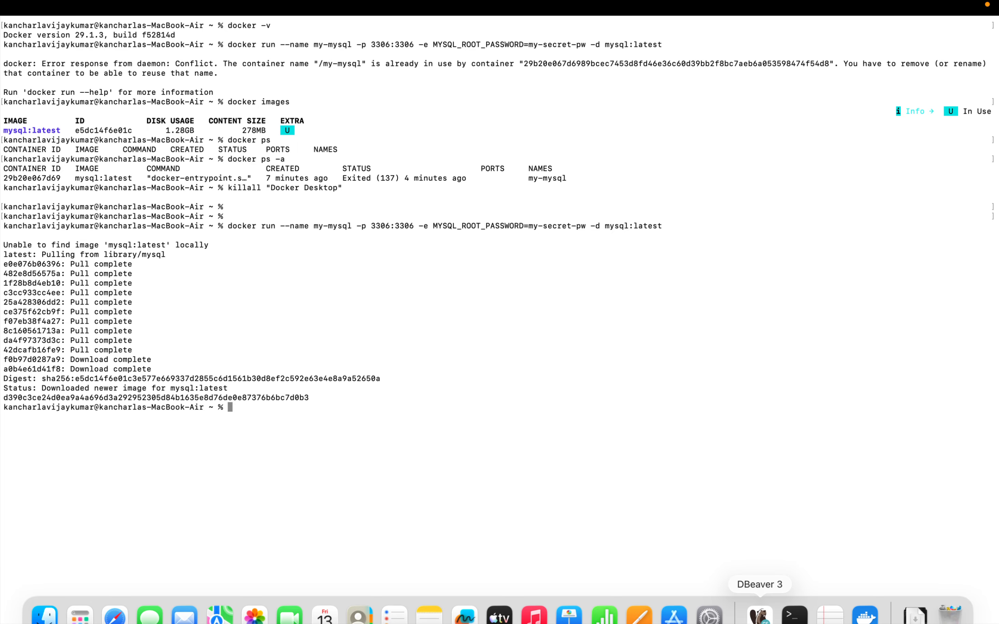
# Step: Switch to DBeaver and start a new database connection using the MySQL driver, up to its connection settings
pyautogui.click(757, 618)
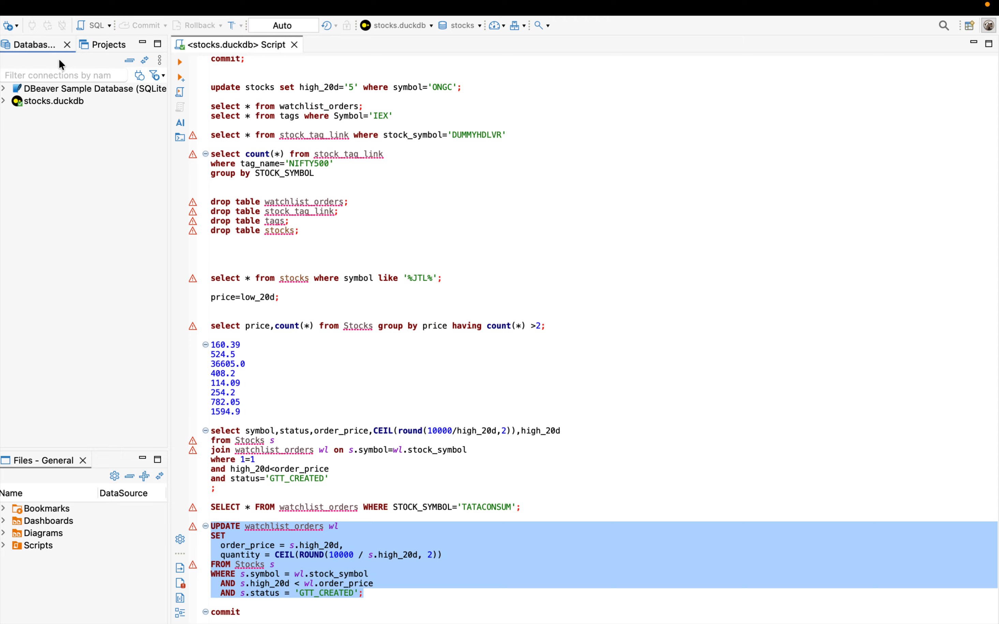
pyautogui.click(36, 90)
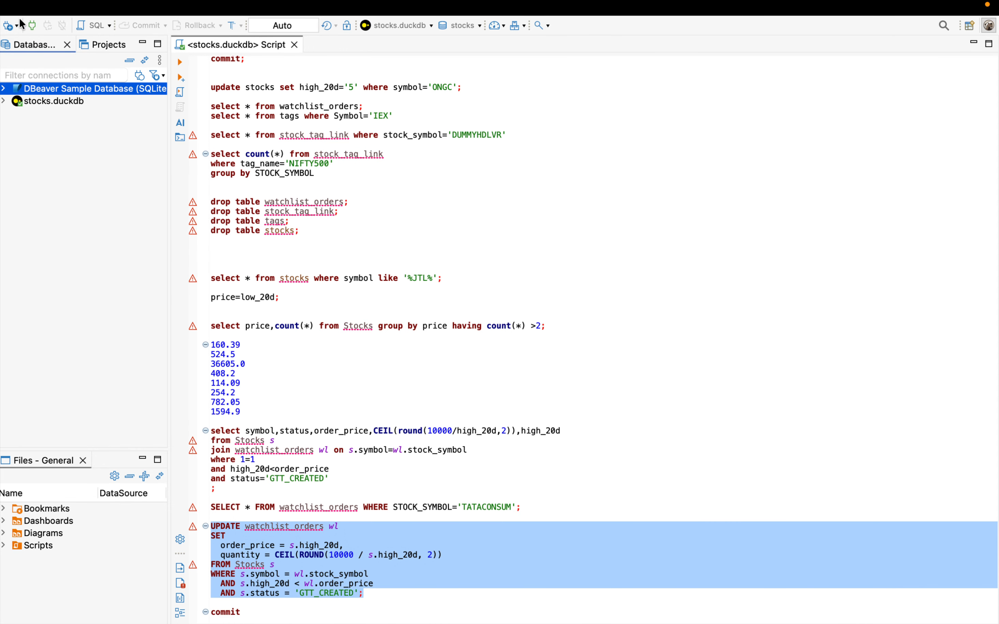
pyautogui.click(9, 25)
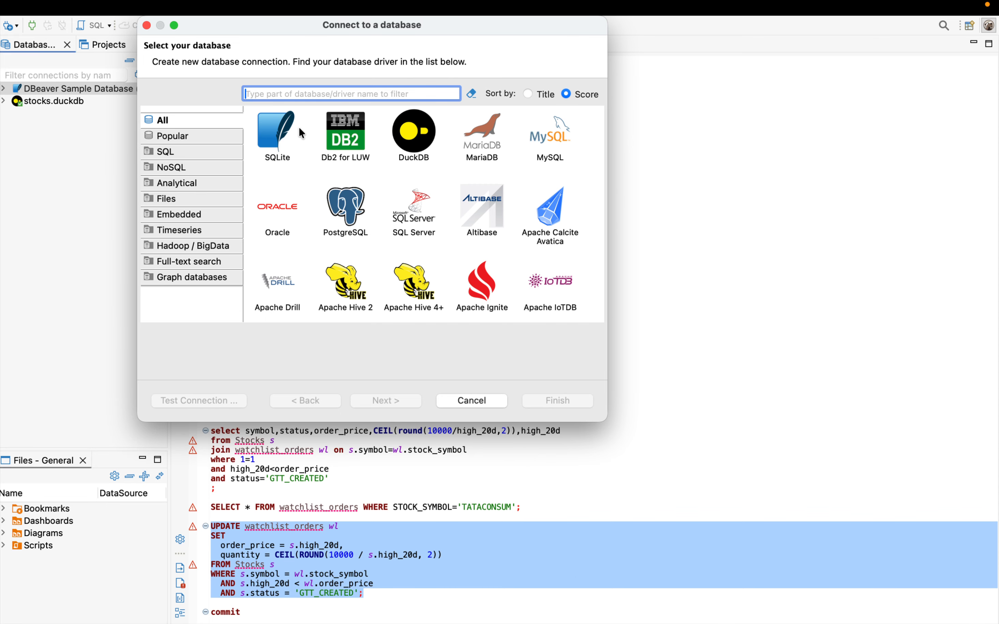
pyautogui.write('mysql')
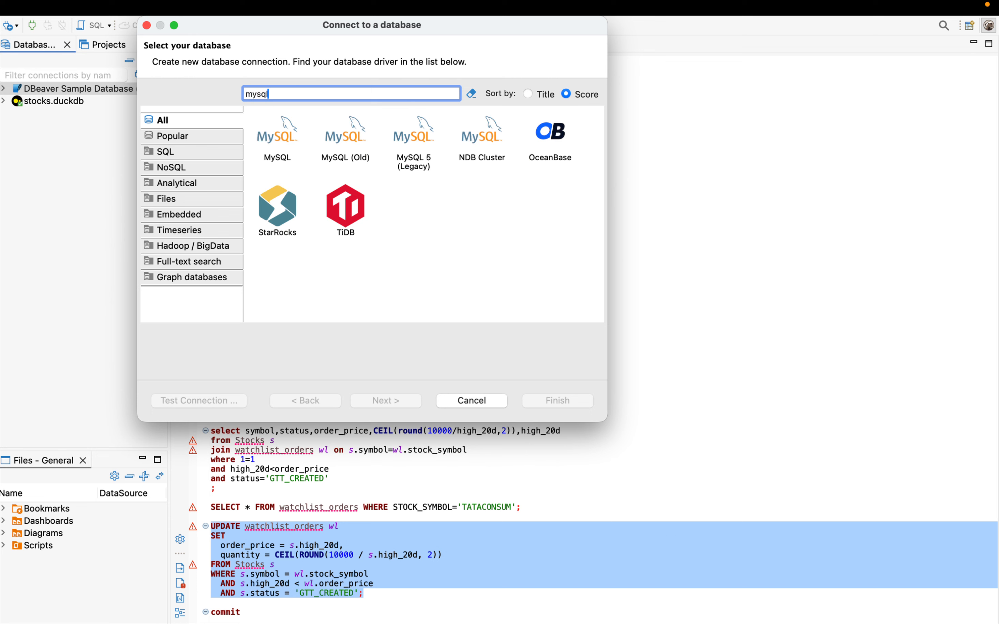
pyautogui.click(277, 157)
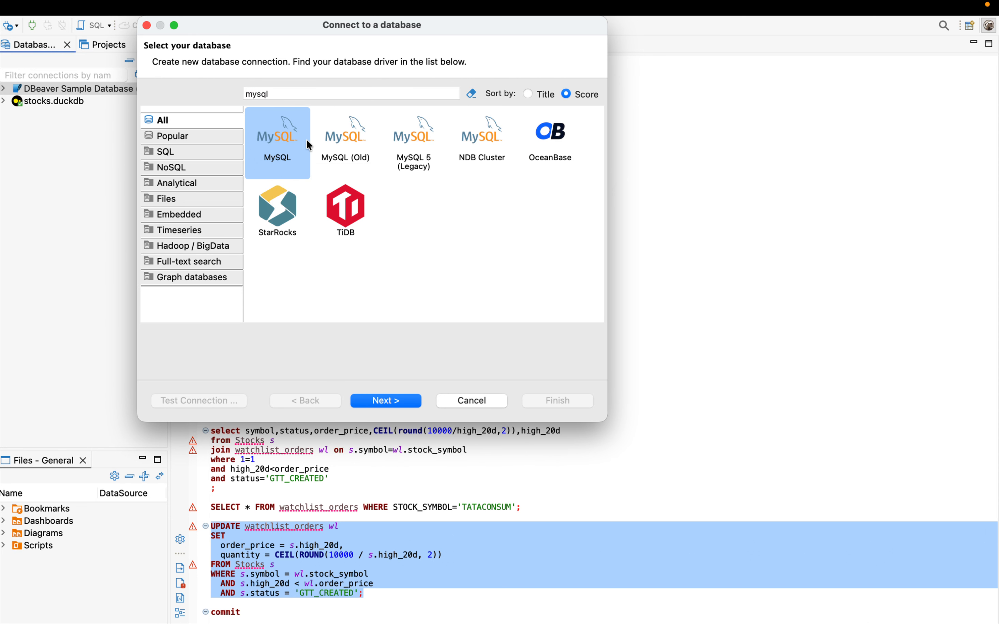
pyautogui.click(387, 400)
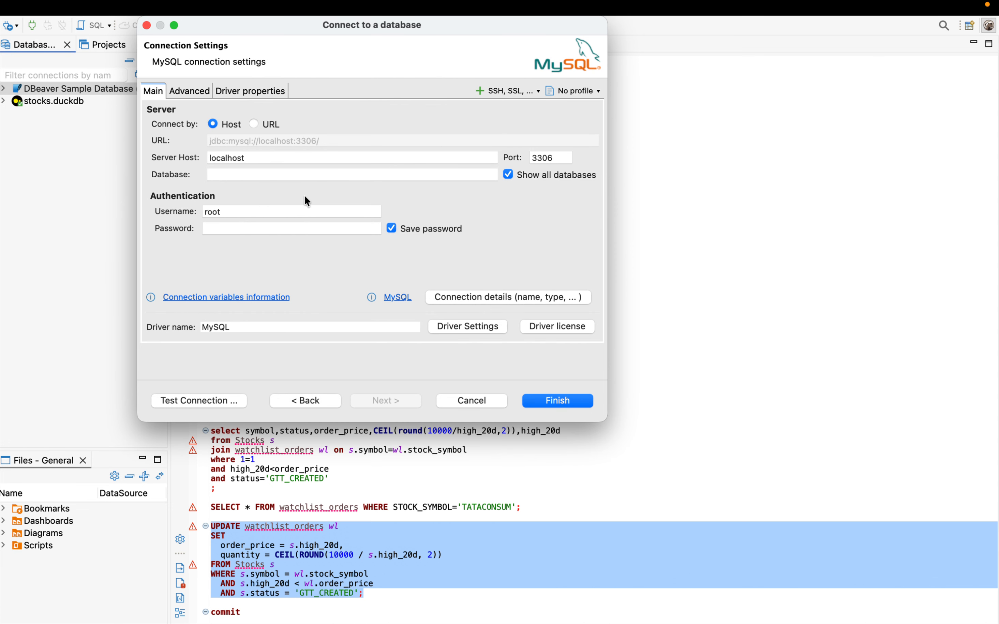
# Step: Review the connection's database, username and password fields against the docker run command in Terminal
pyautogui.click(224, 173)
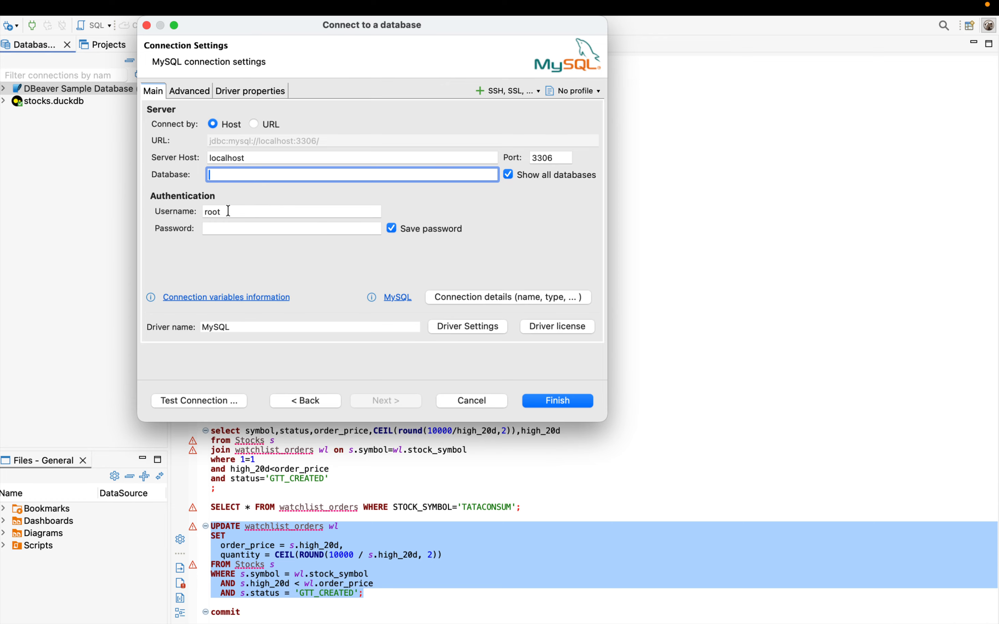
pyautogui.click(213, 212)
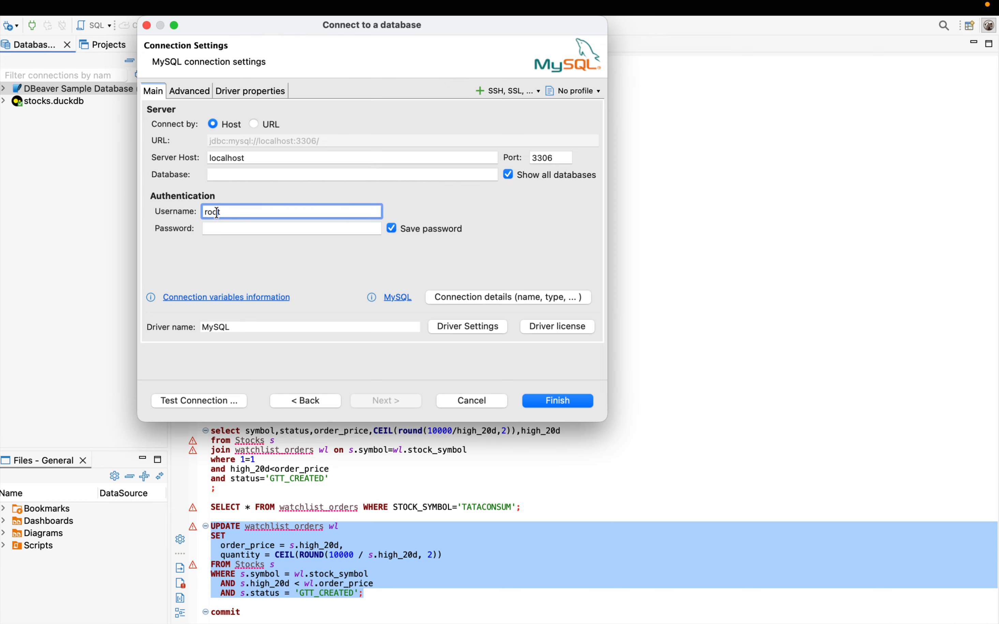
pyautogui.click(215, 229)
pyautogui.hotkey('ctrl', 'Left')
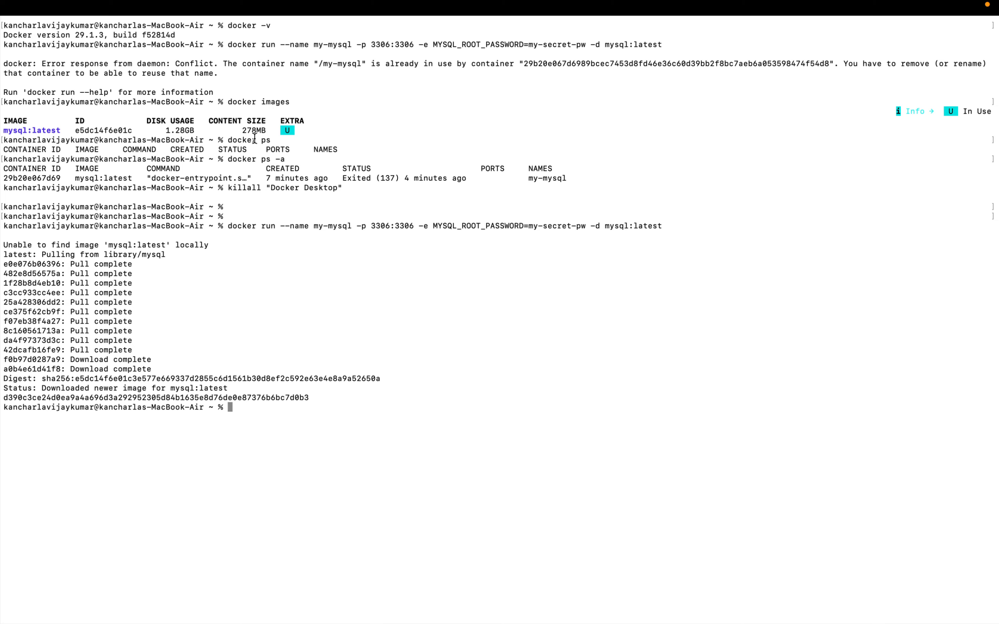
pyautogui.hotkey('ctrl', 'Right')
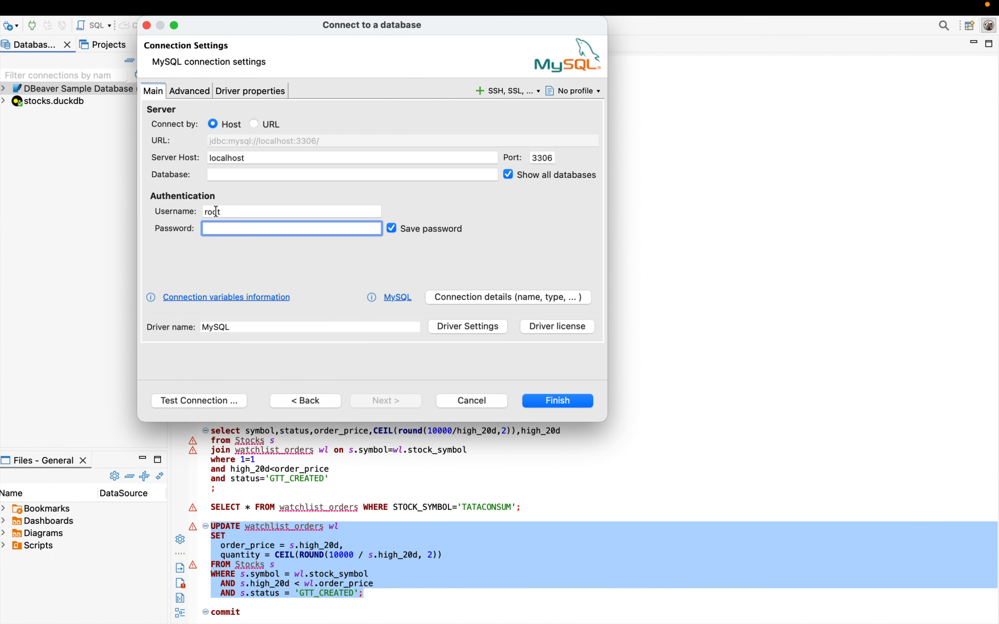
pyautogui.doubleClick(218, 212)
# Step: Copy the MySQL root password from the docker run command in the text note and paste it into the DBeaver connection's password field
pyautogui.hotkey('ctrl', 'Left')
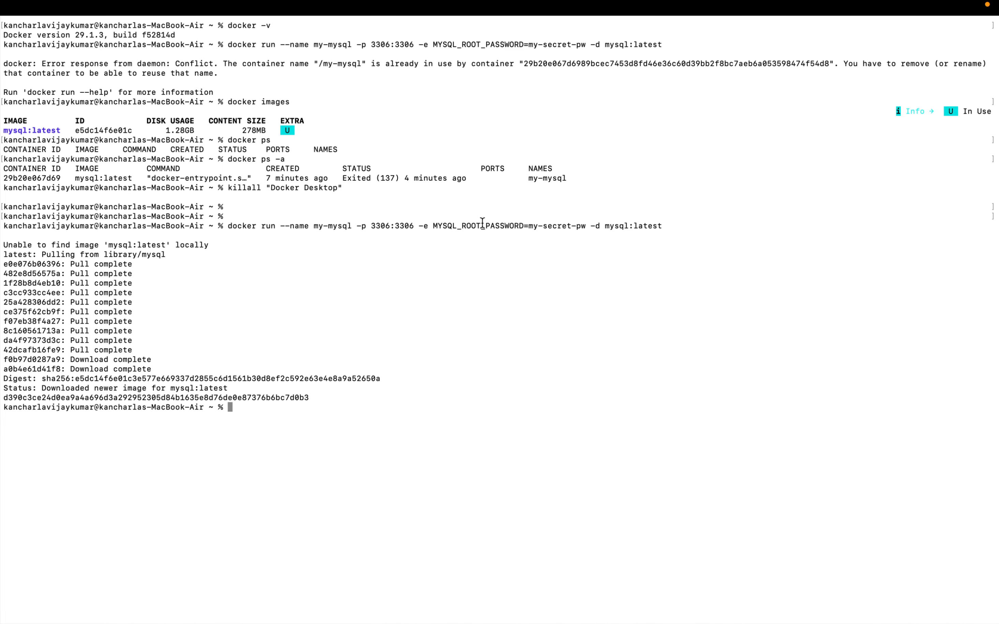
pyautogui.hotkey('ctrl', 'Left')
pyautogui.hotkey('ctrl', 'Right')
pyautogui.hotkey('ctrl', 'Right')
pyautogui.hotkey('ctrl', 'Right')
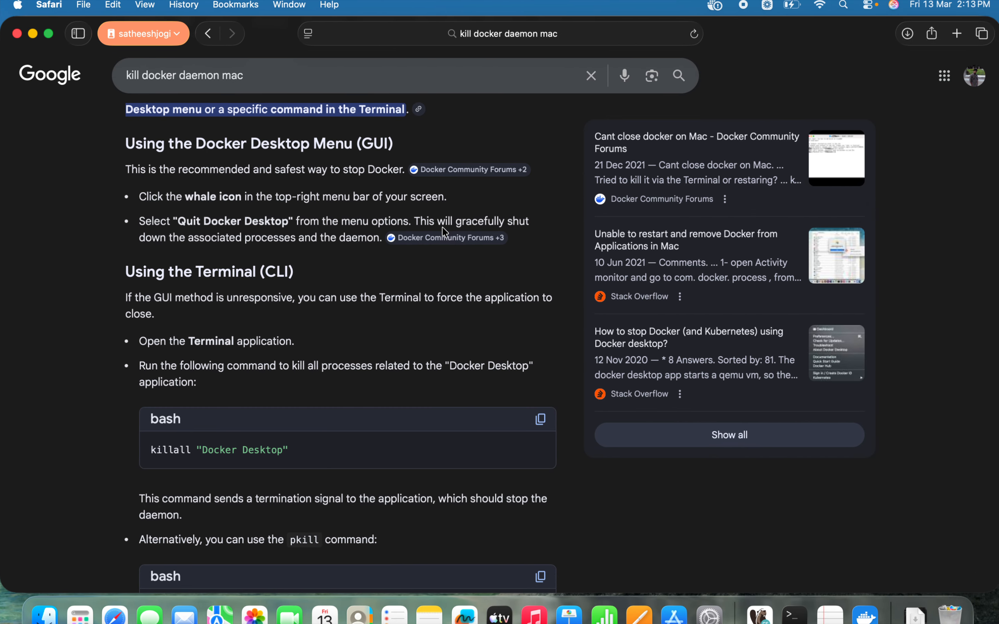
pyautogui.hotkey('ctrl', 'Right')
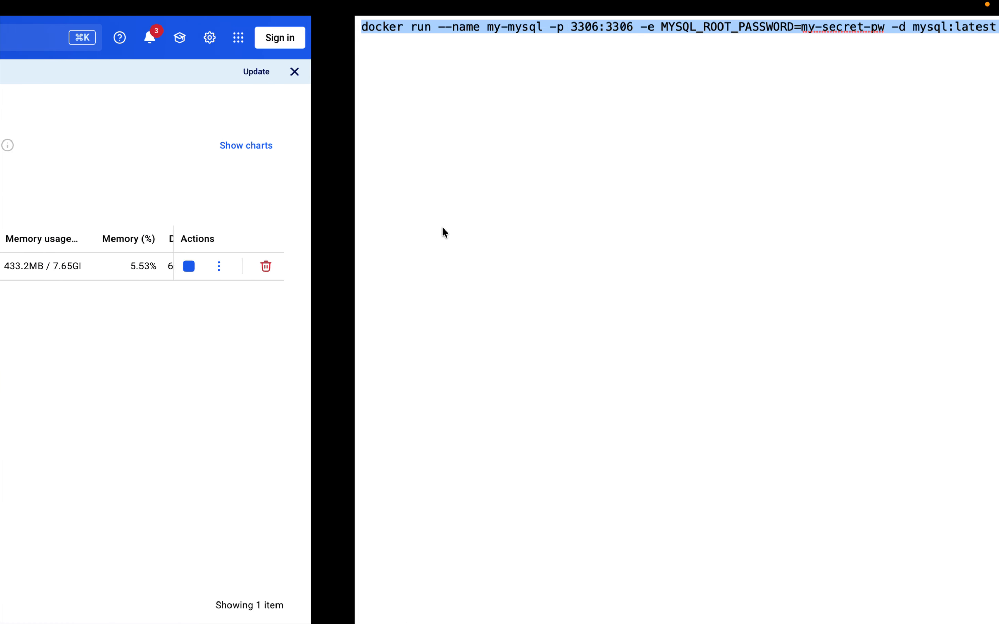
pyautogui.click(456, 69)
pyautogui.click(443, 27)
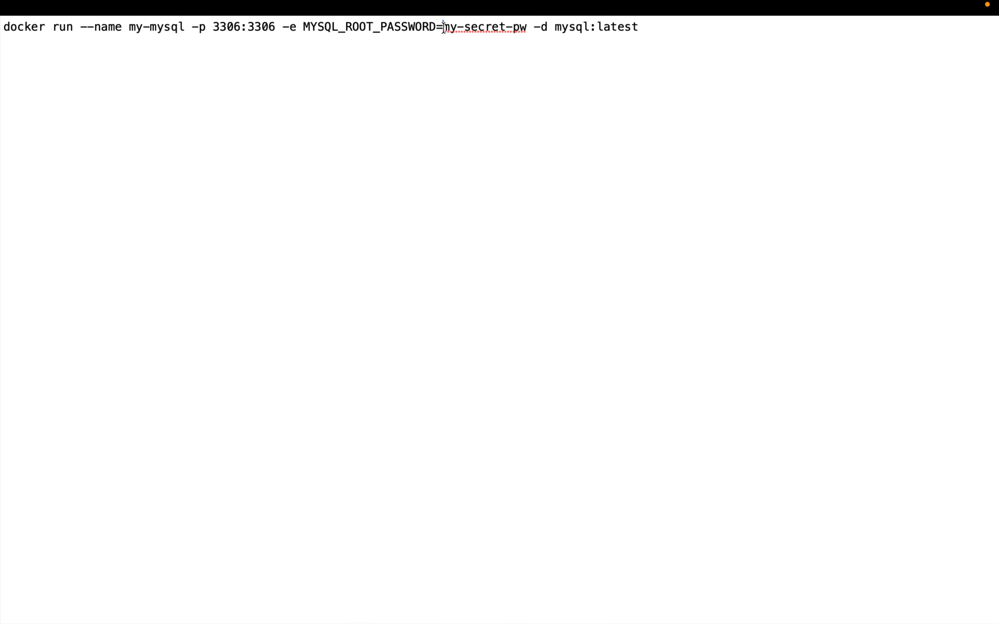
pyautogui.keyDown('shift'); pyautogui.click(526, 26); pyautogui.keyUp('shift')
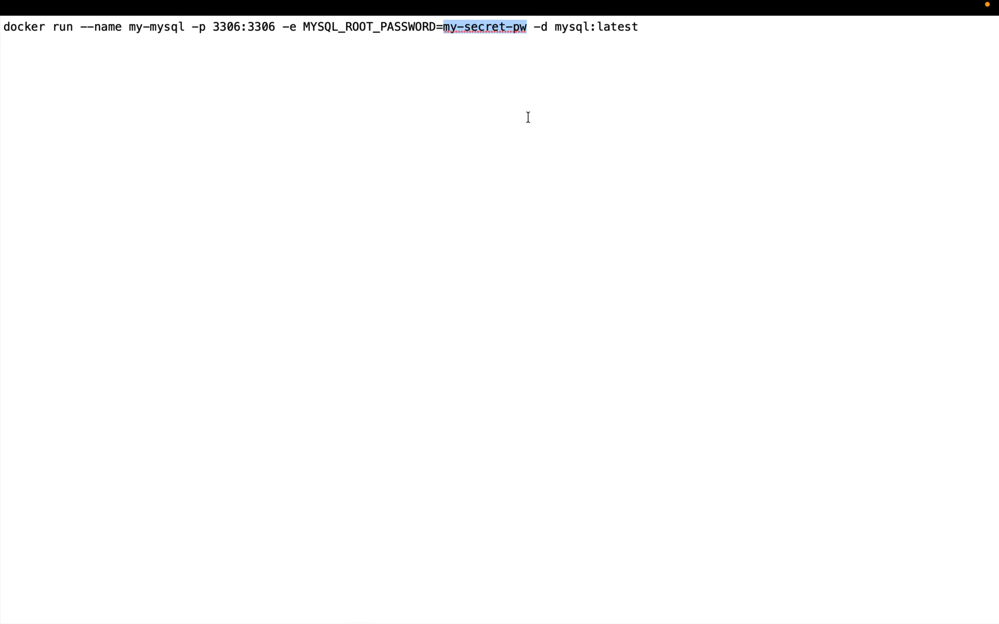
pyautogui.hotkey('ctrl', 'Left')
pyautogui.hotkey('ctrl', 'Left')
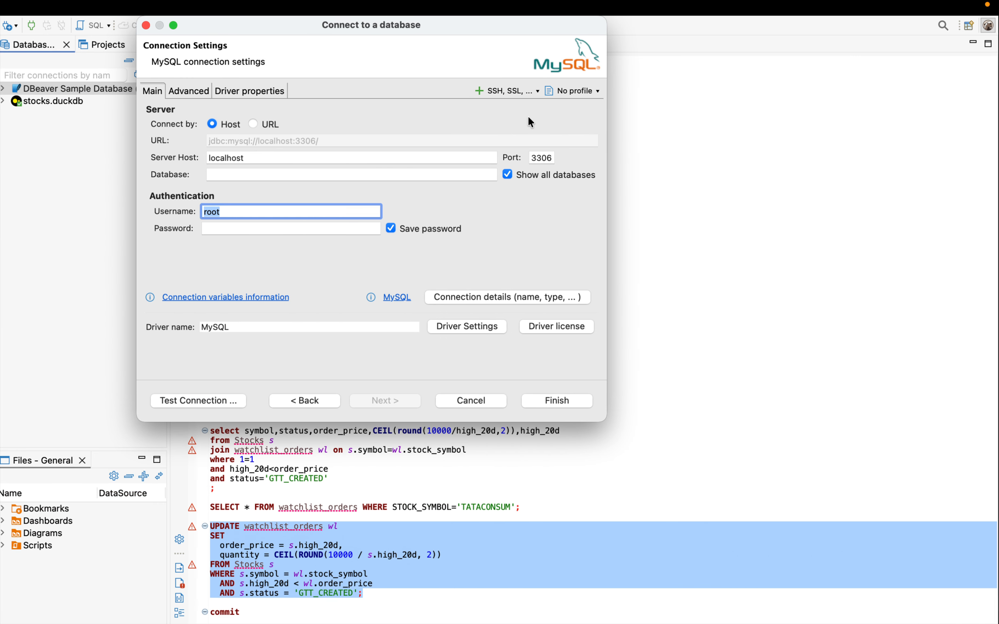
pyautogui.click(218, 230)
pyautogui.press('super+v')
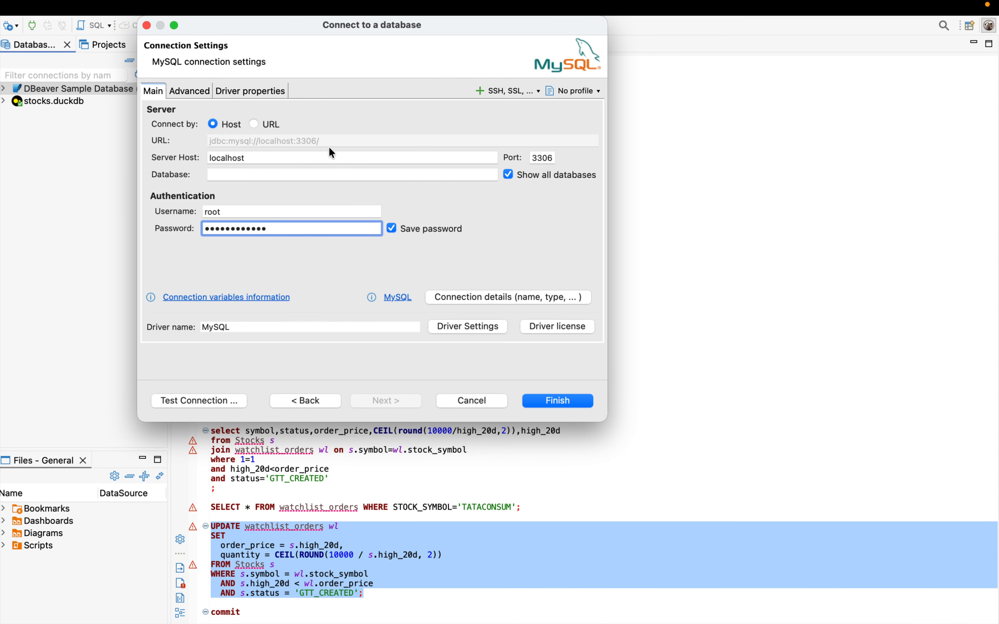
# Step: Review the connection's driver properties and advanced settings, and test the MySQL connection
pyautogui.click(272, 90)
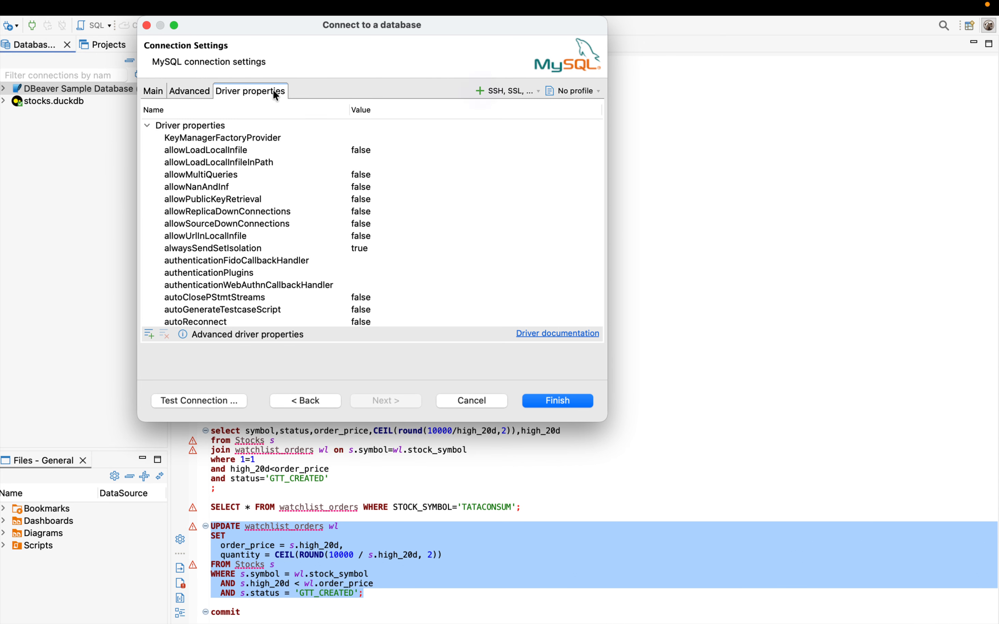
pyautogui.click(184, 97)
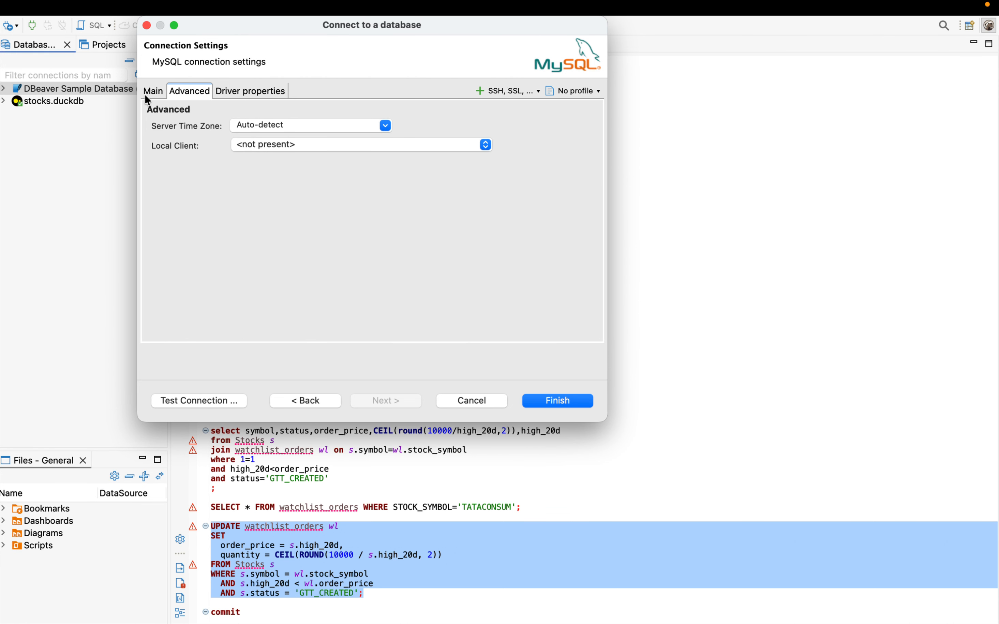
pyautogui.click(152, 92)
pyautogui.click(210, 405)
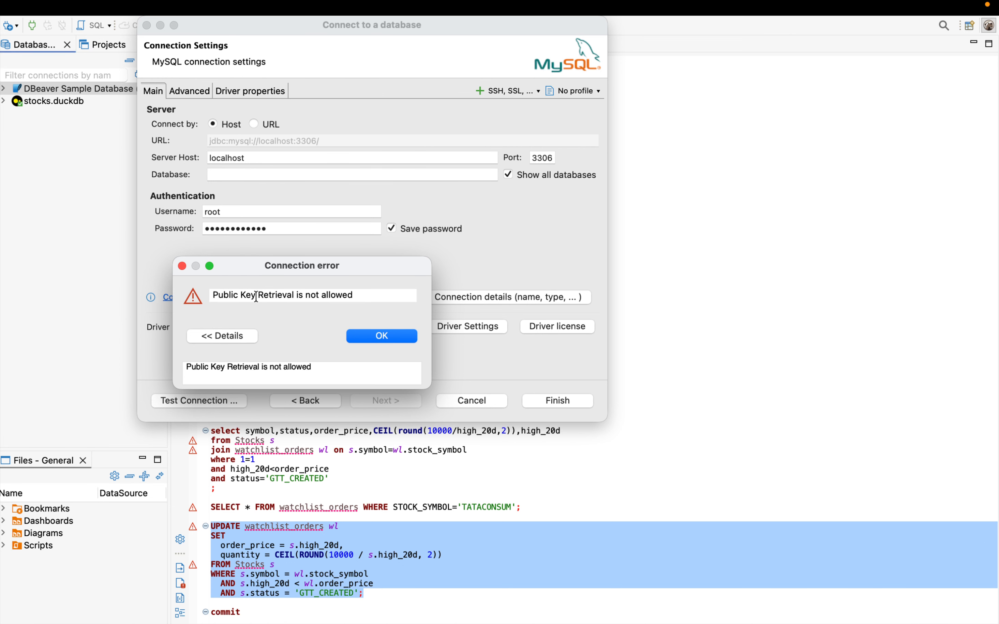
pyautogui.click(388, 337)
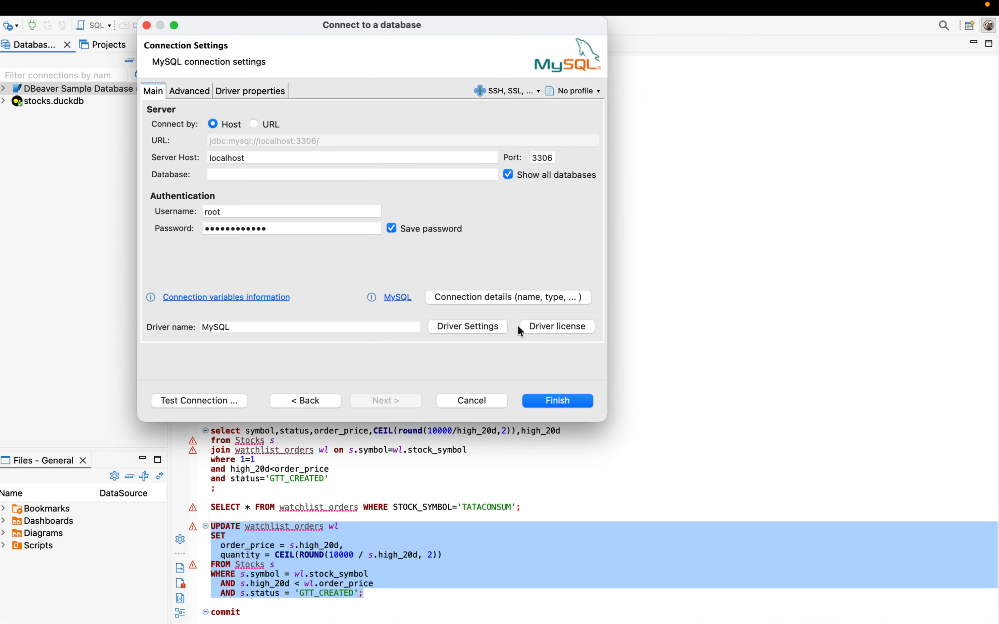
# Step: Inspect the MySQL driver's libraries, select the com.mysql:mysql-connector-j entry, and accept the driver settings
pyautogui.click(486, 327)
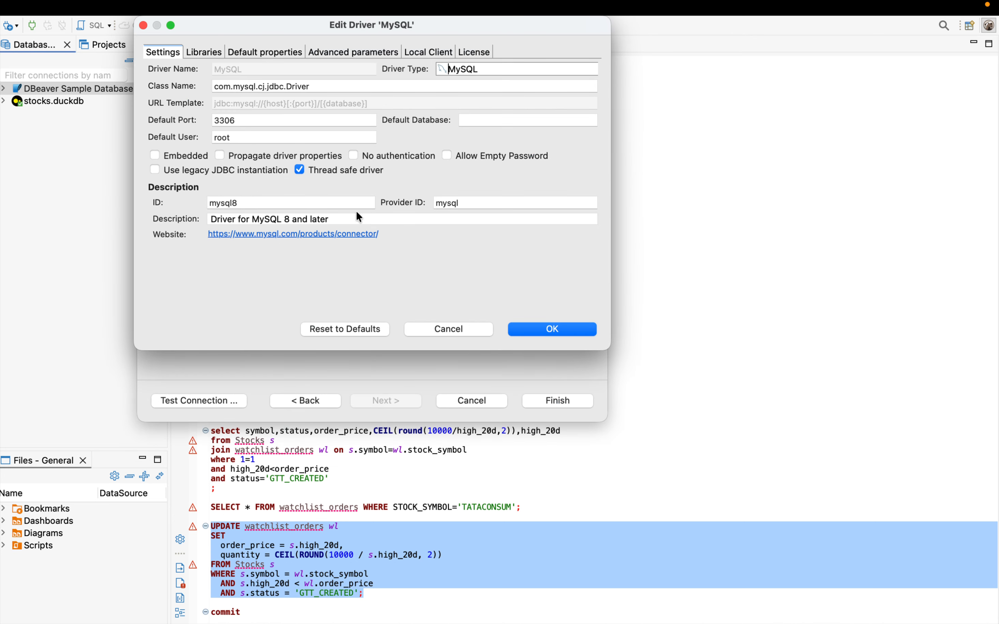
pyautogui.click(210, 54)
pyautogui.click(220, 70)
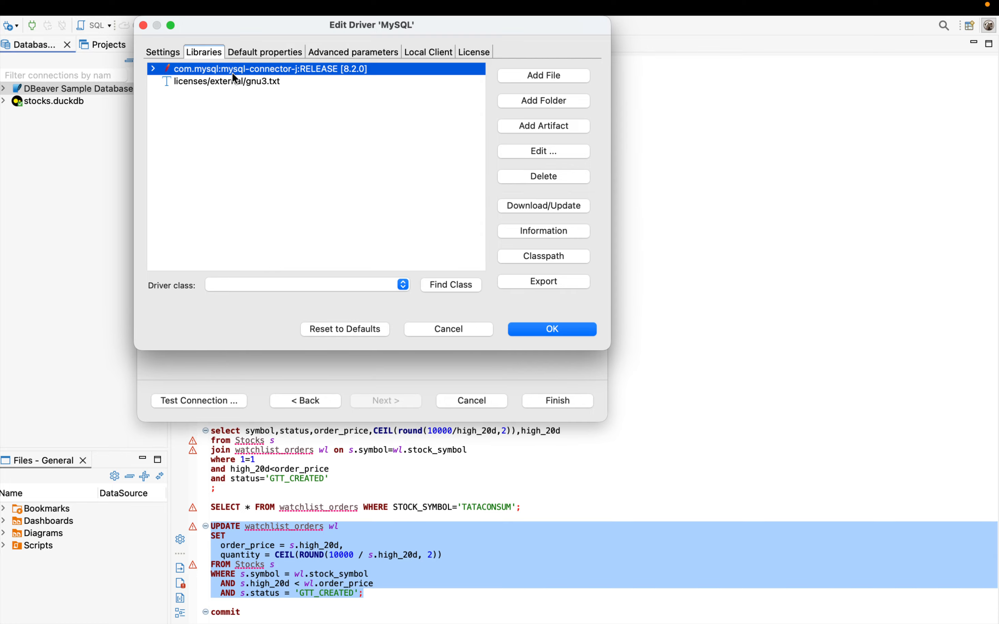
pyautogui.click(583, 325)
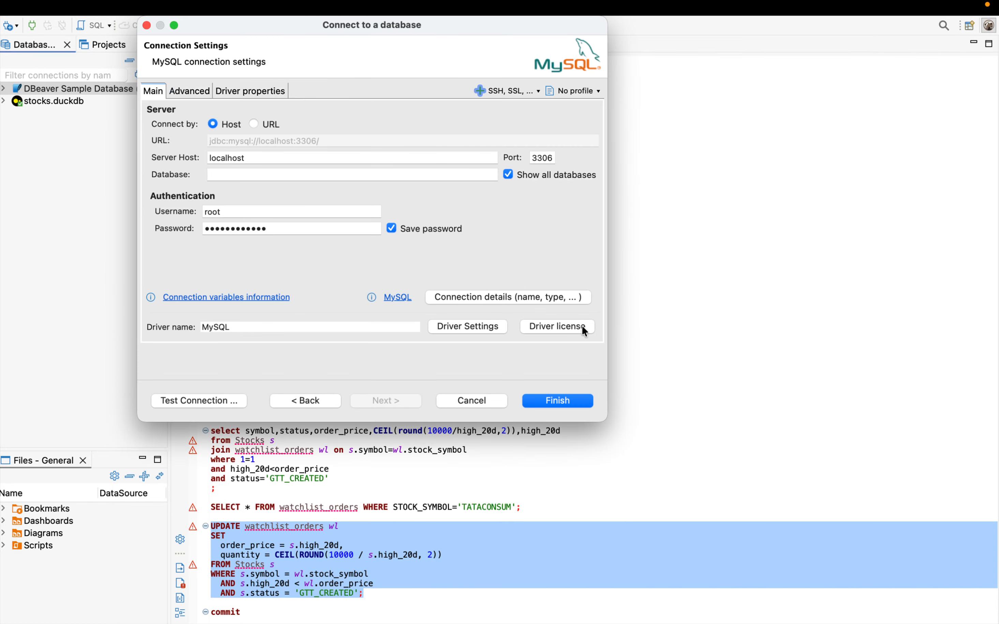
# Step: Test the connection again, download the driver files for MySQL 8 and later, and dismiss the test result
pyautogui.click(228, 399)
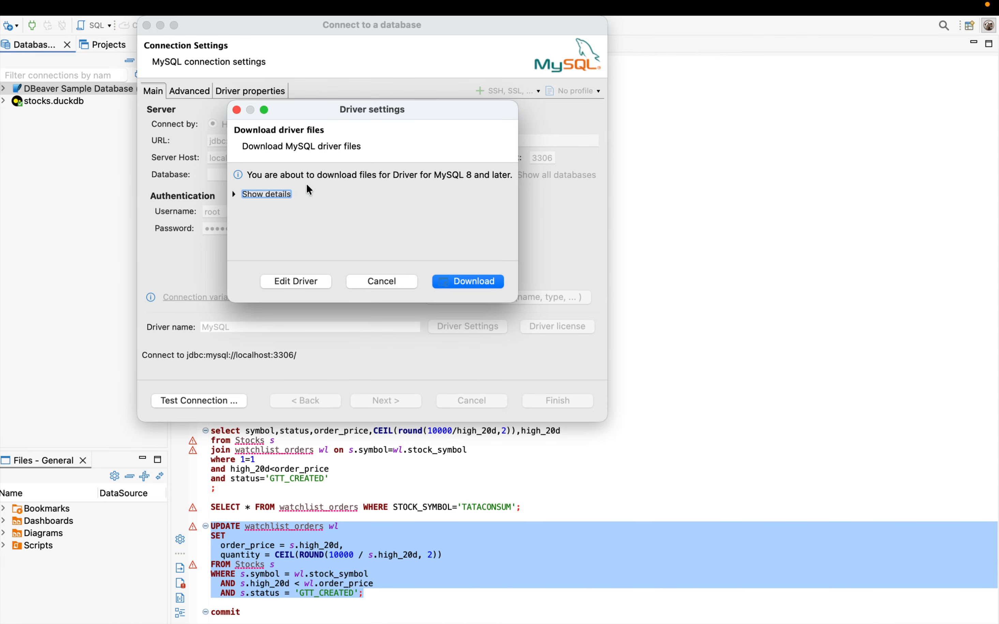
pyautogui.click(461, 281)
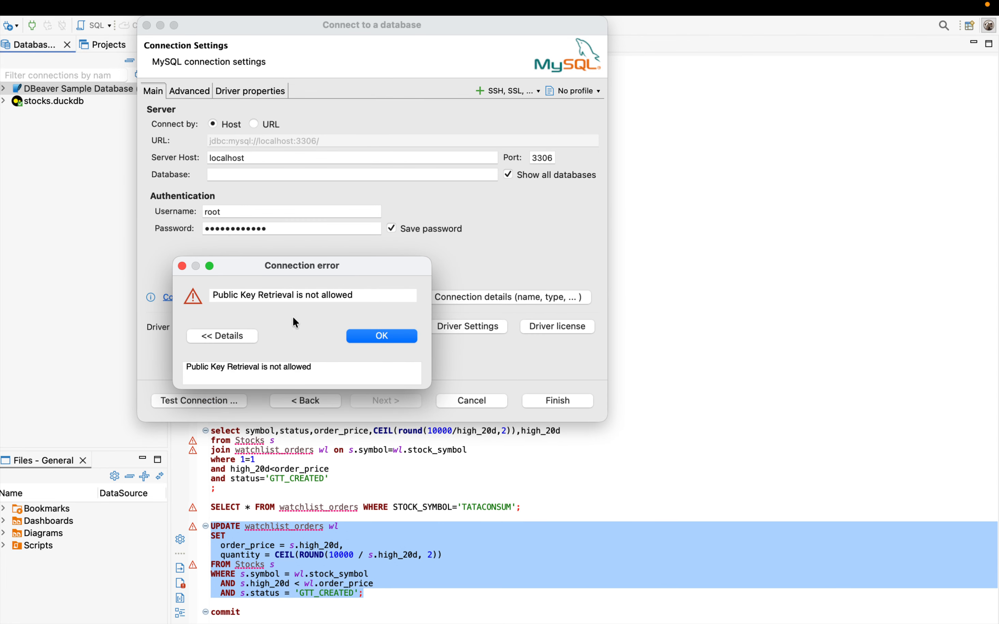
pyautogui.click(368, 335)
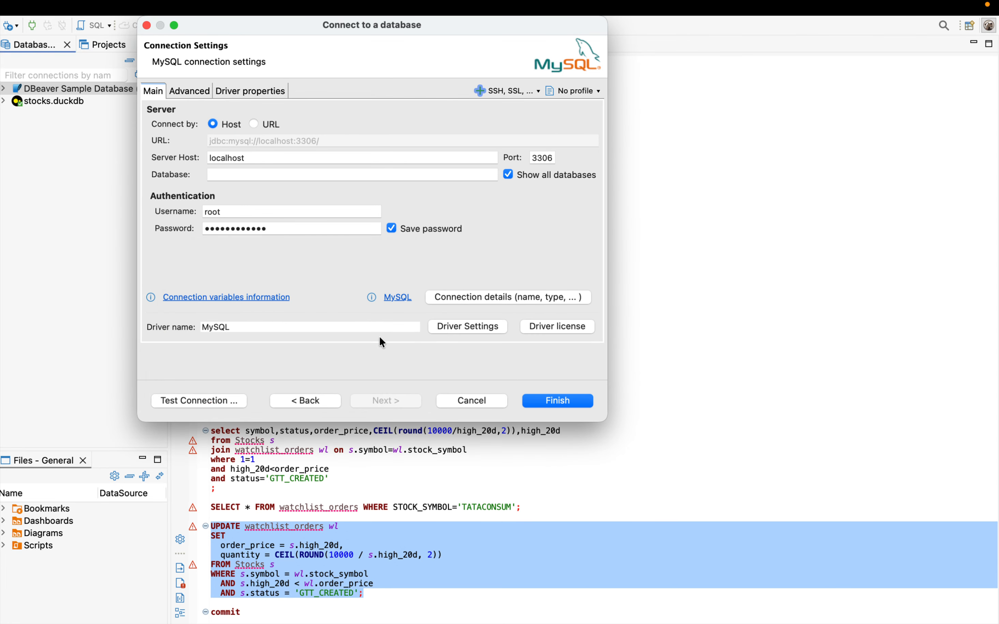
# Step: Check the MySQL driver's library list again, select the com.mysql:mysql-connector-j:RELEASE [8.2.0] entry, and accept the driver settings
pyautogui.click(470, 327)
pyautogui.click(193, 50)
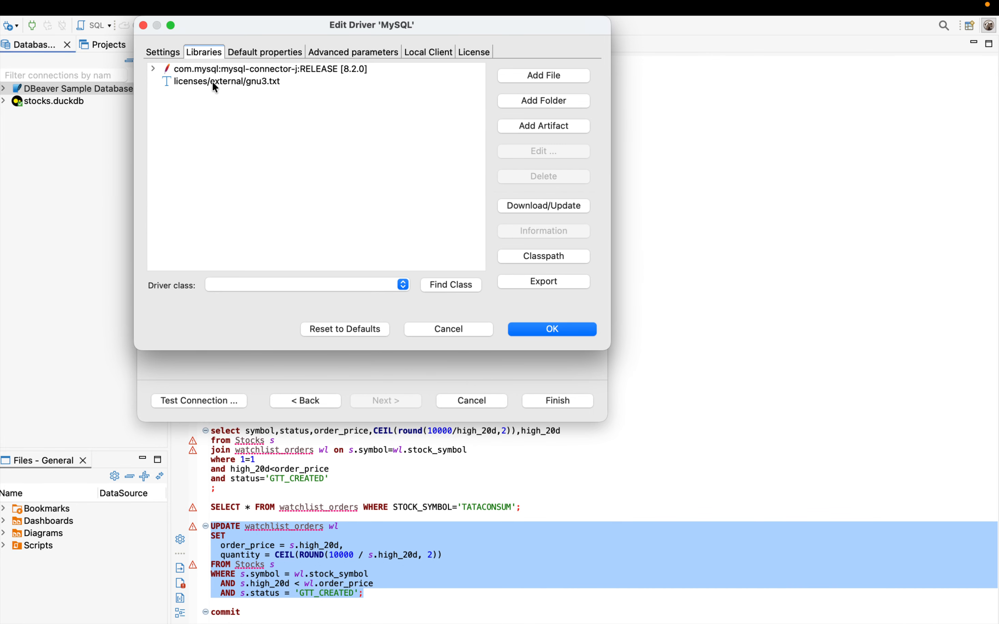
pyautogui.click(214, 81)
pyautogui.click(217, 68)
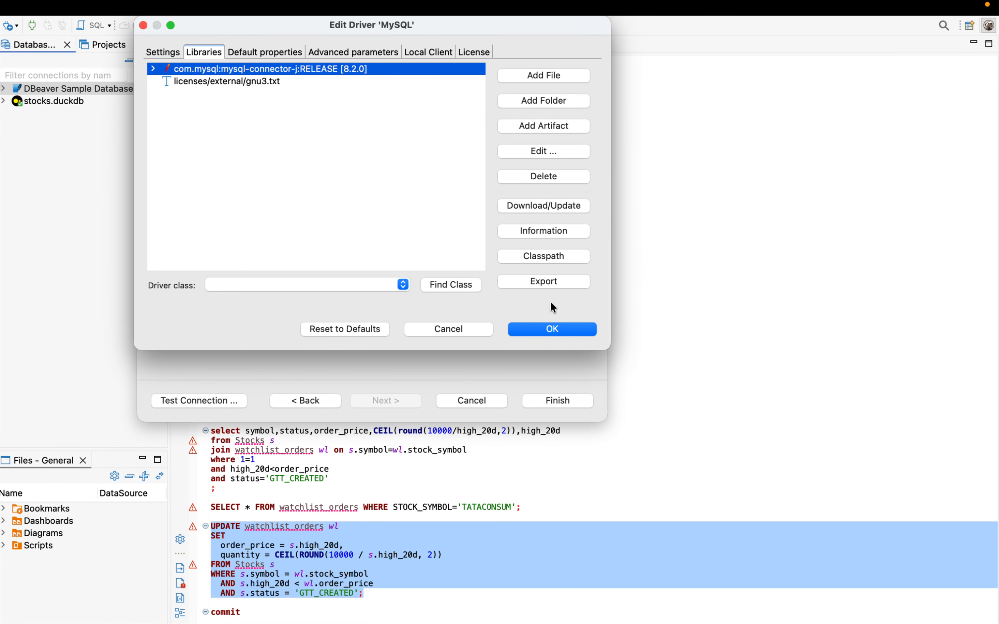
pyautogui.click(552, 328)
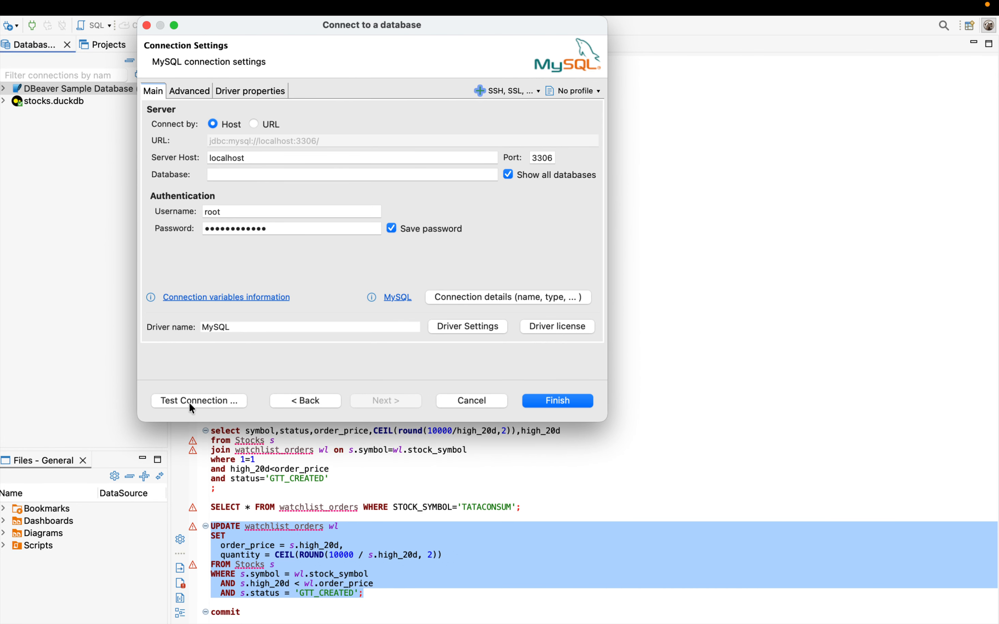
# Step: Test the MySQL connection, review the driver definition when offered, download the MySQL 8 driver files, and dismiss the test result
pyautogui.click(213, 399)
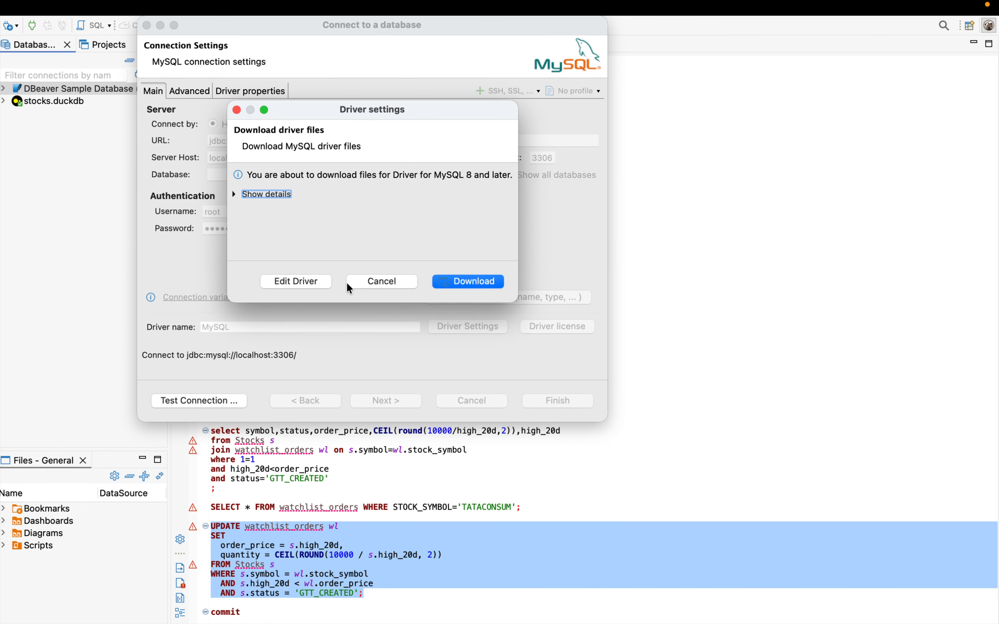
pyautogui.click(325, 282)
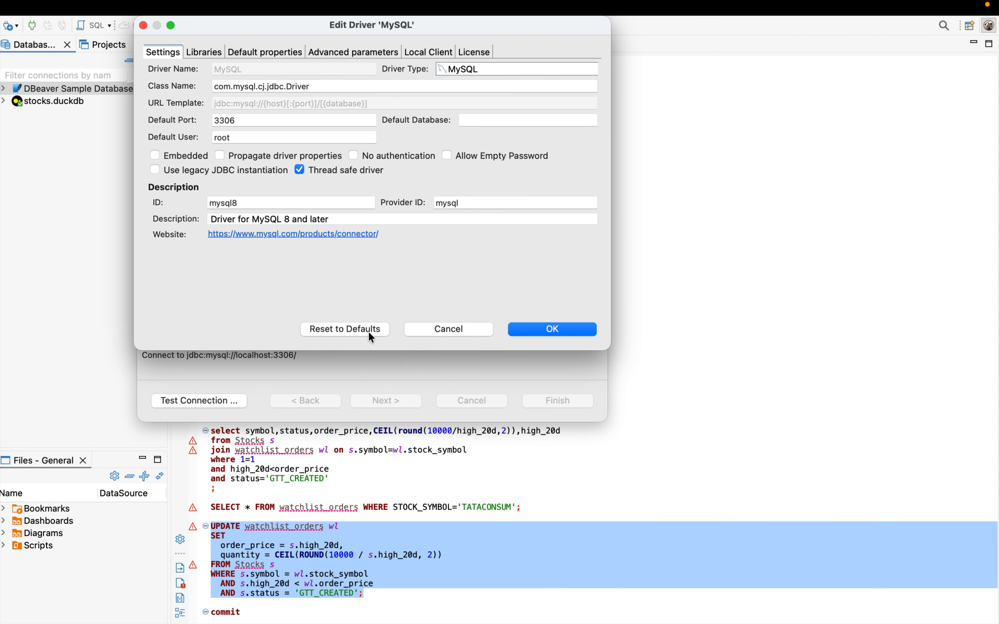
pyautogui.click(579, 329)
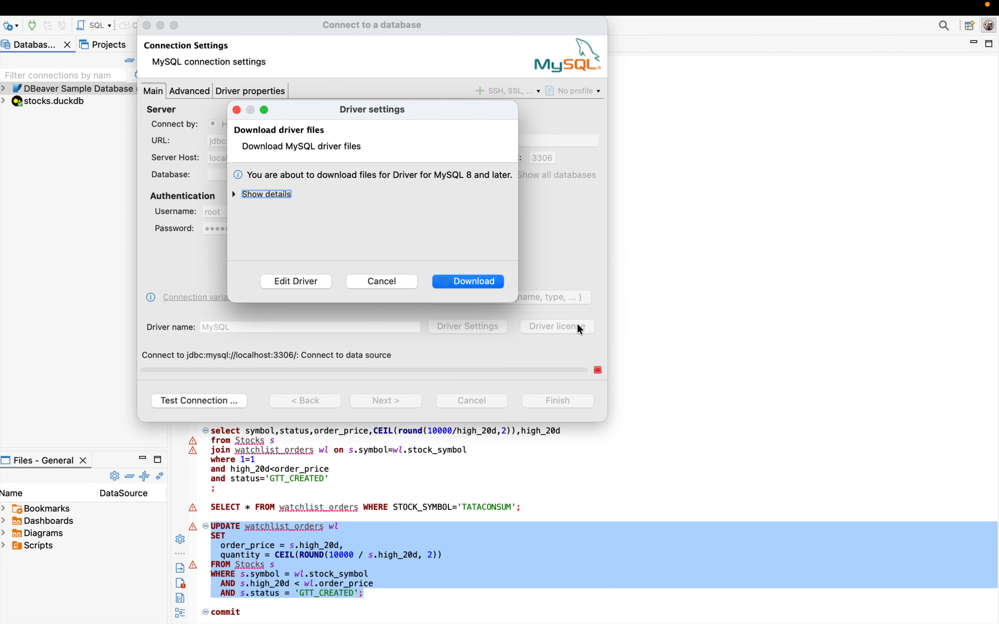
pyautogui.click(463, 283)
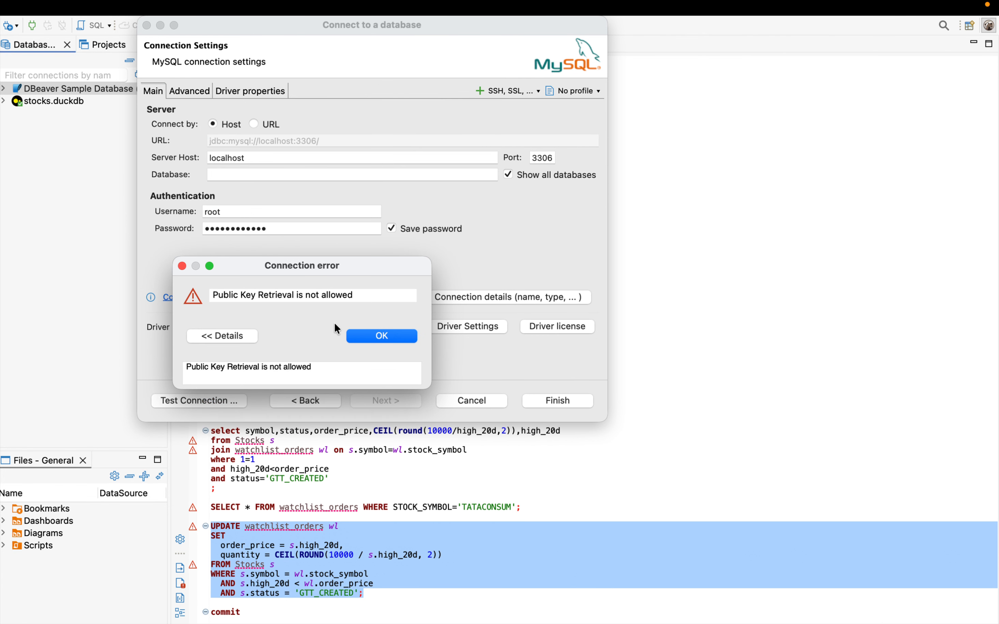
pyautogui.click(369, 336)
# Step: Finish creating the localhost MySQL connection and try to connect by expanding it in the database list
pyautogui.click(568, 398)
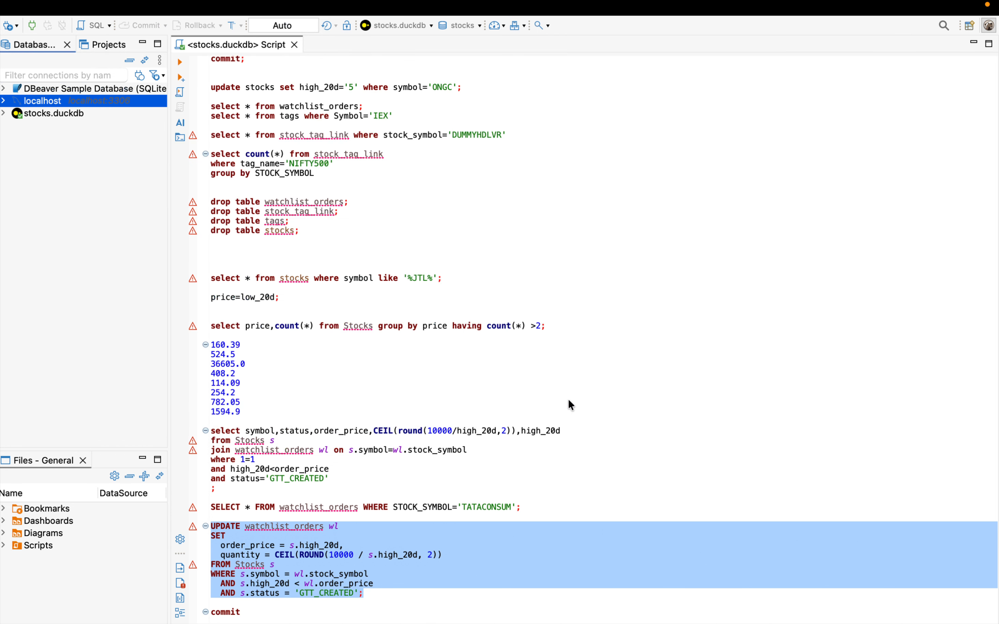
pyautogui.click(8, 102)
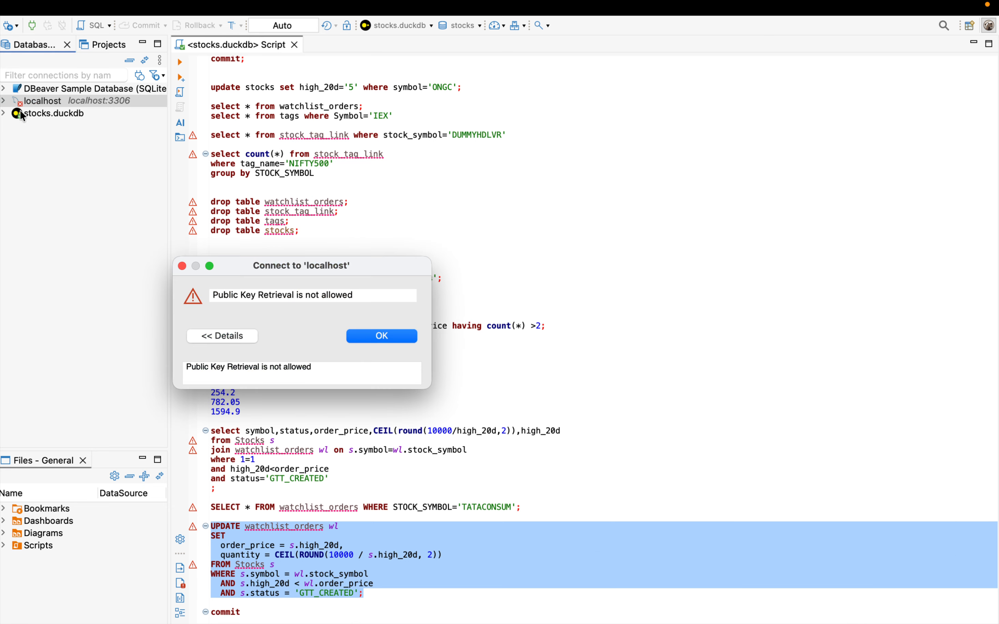
pyautogui.click(380, 336)
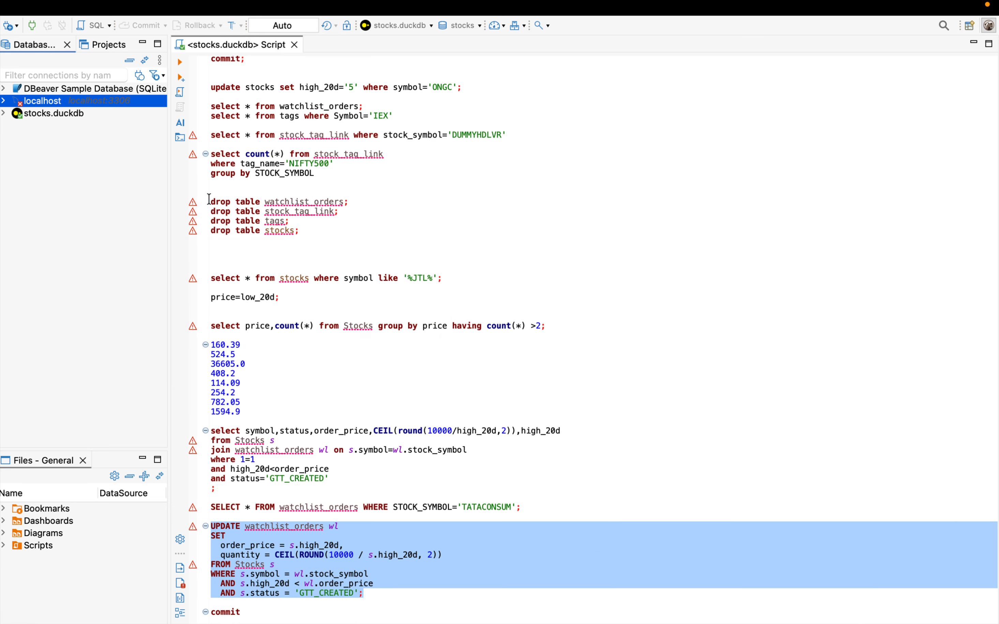
# Step: Open the localhost connection for editing and inspect its driver's libraries, default properties, advanced parameters and local client, leaving without changes
pyautogui.rightClick(45, 103)
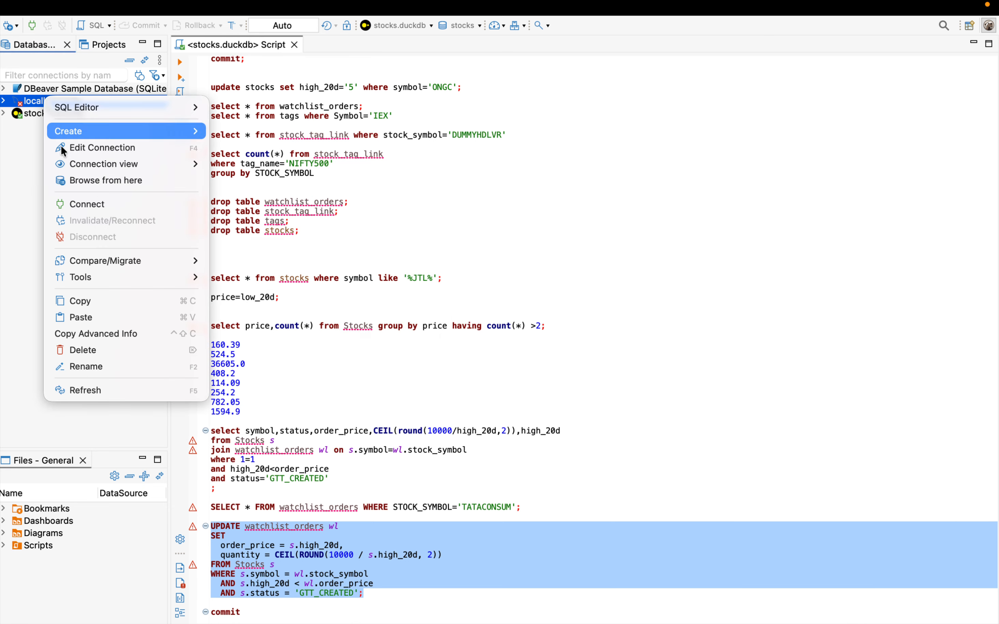
pyautogui.click(104, 156)
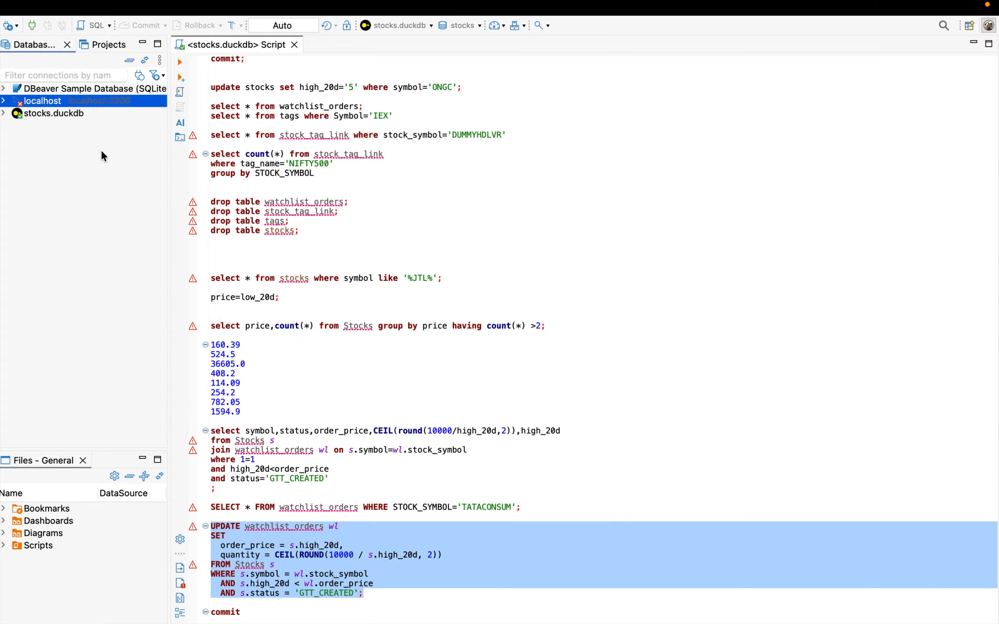
pyautogui.click(610, 363)
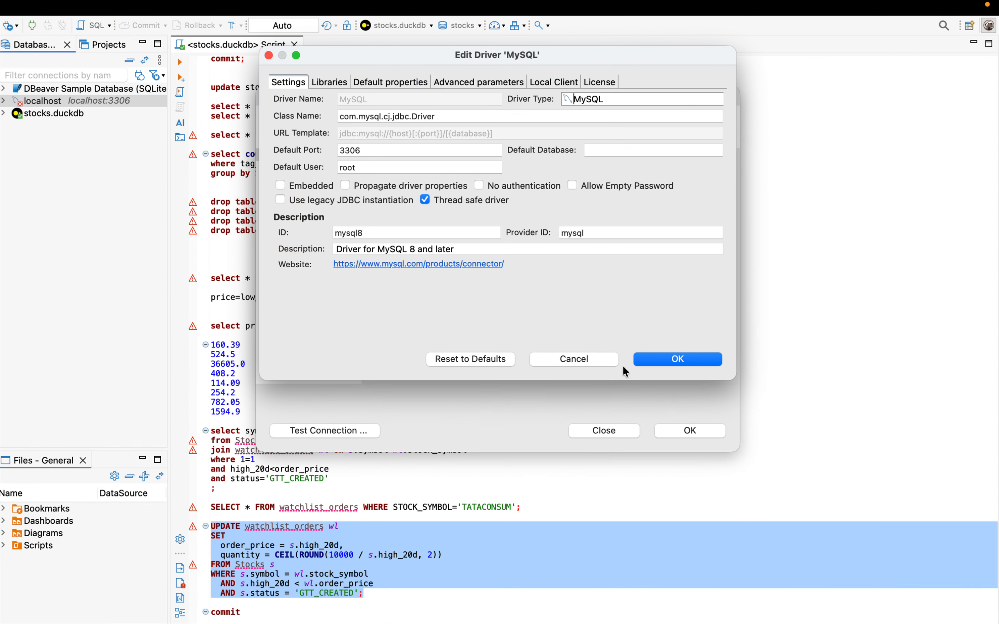
pyautogui.click(335, 83)
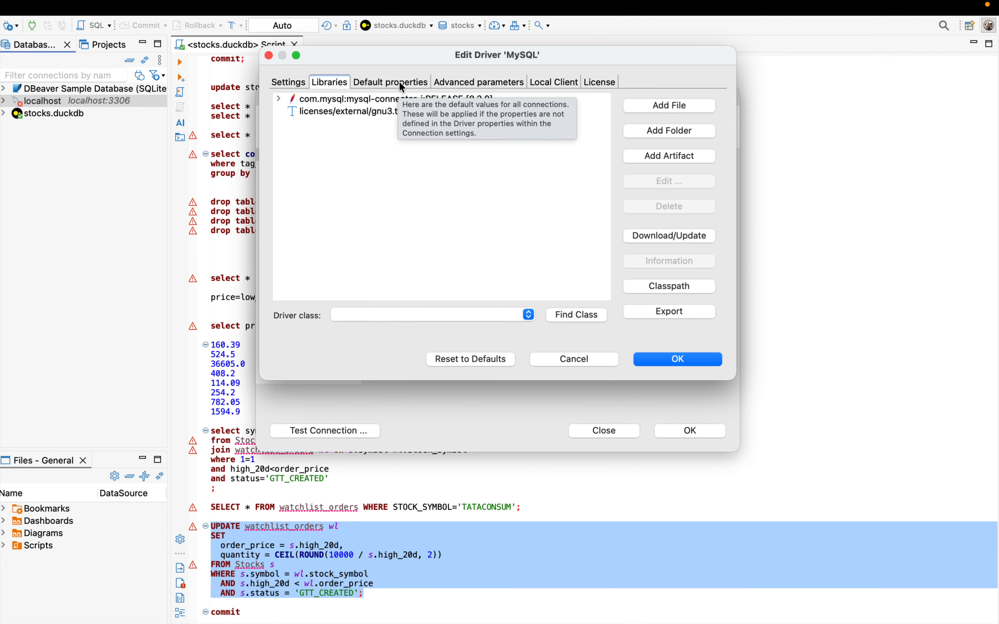
pyautogui.click(390, 100)
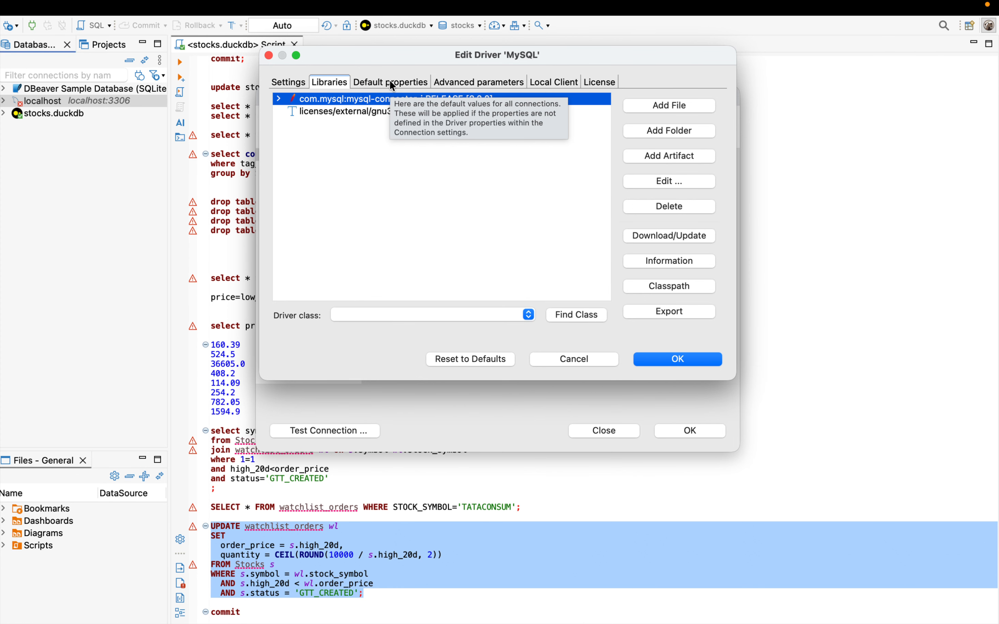
pyautogui.click(391, 84)
pyautogui.click(464, 85)
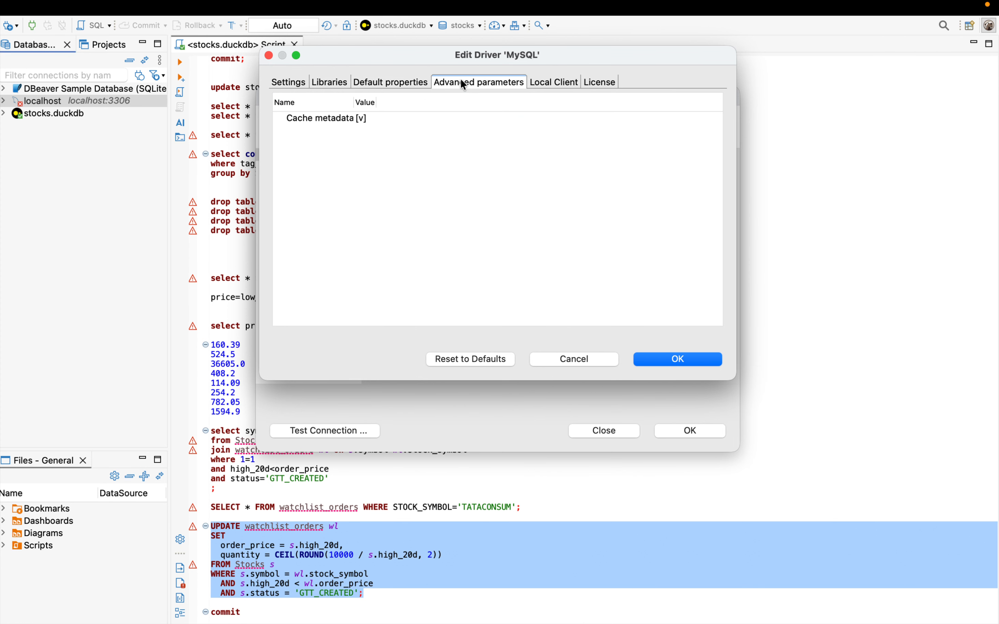
pyautogui.click(565, 86)
pyautogui.click(598, 359)
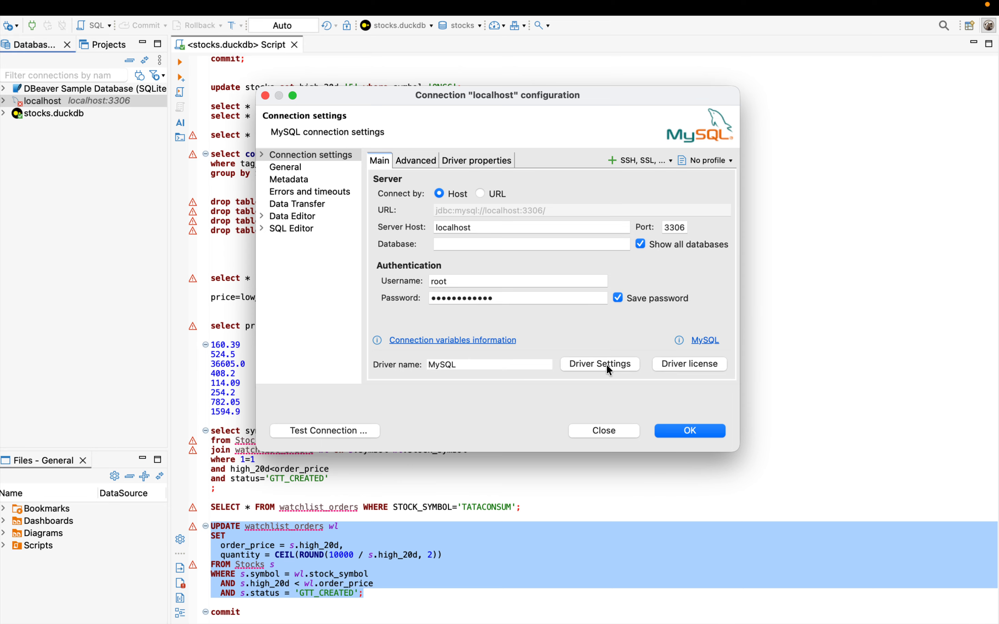
# Step: Read through the MySQL driver license to its end and close it
pyautogui.click(688, 363)
pyautogui.scroll(-20, 534, 245)
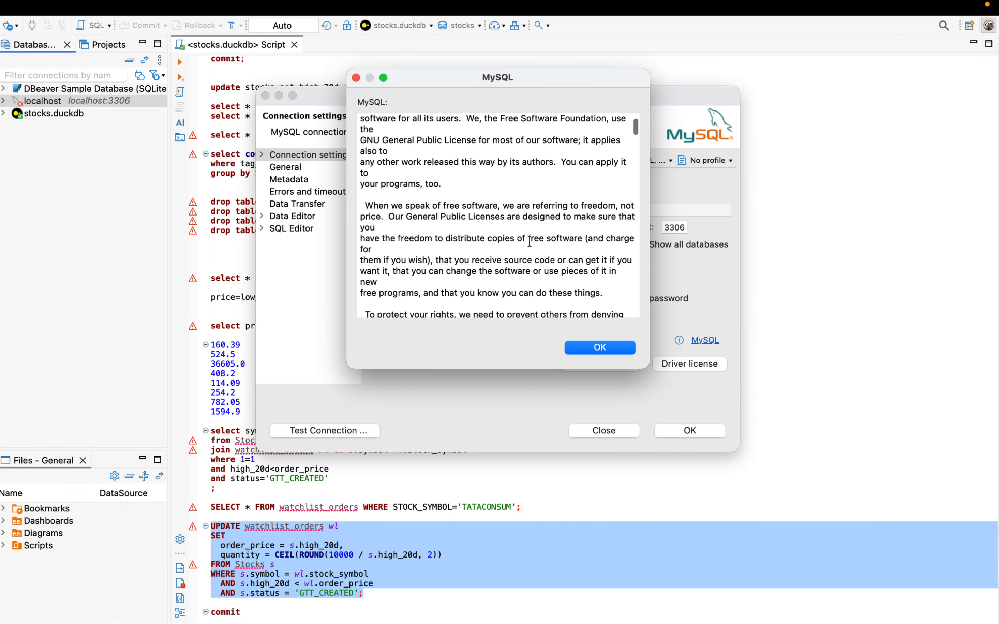
pyautogui.scroll(-20, 530, 241)
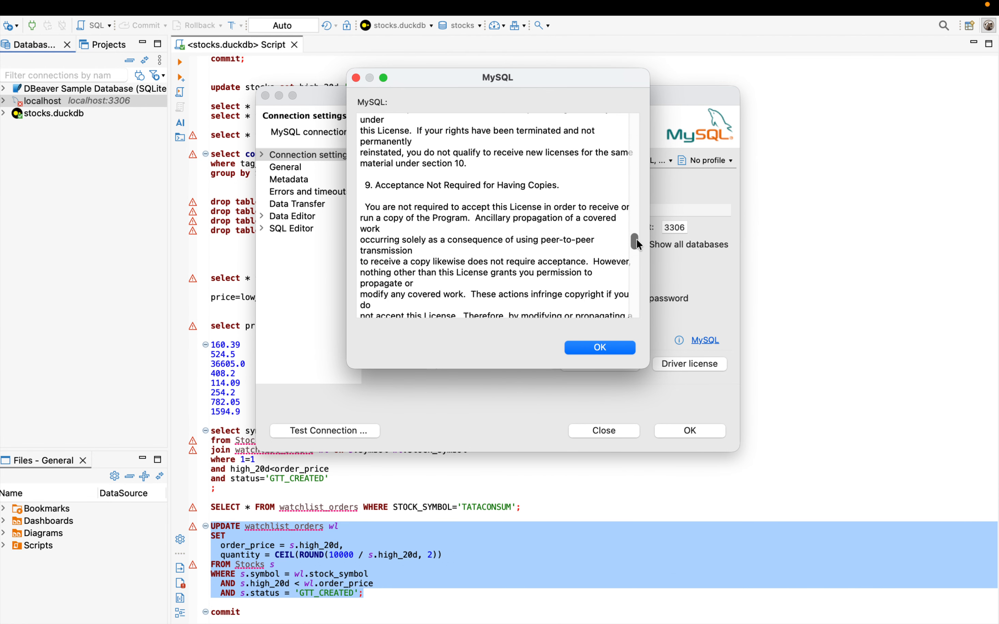
pyautogui.moveTo(636, 243); pyautogui.dragTo(642, 346)
pyautogui.click(619, 351)
# Step: Test the saved localhost connection, download the offered MySQL driver files, collapse the error details, and dismiss the error
pyautogui.click(328, 430)
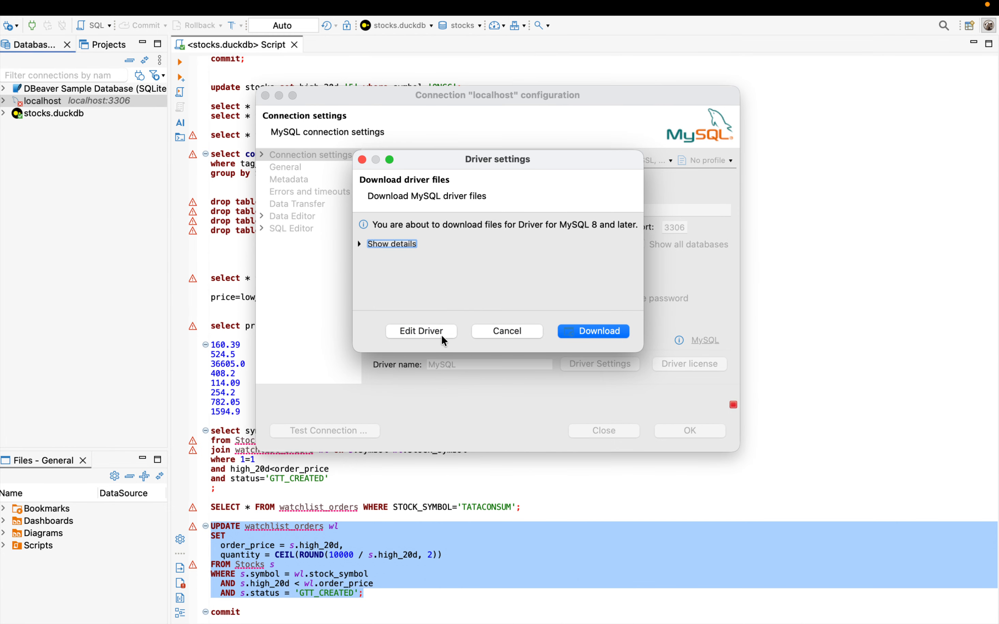
pyautogui.click(610, 330)
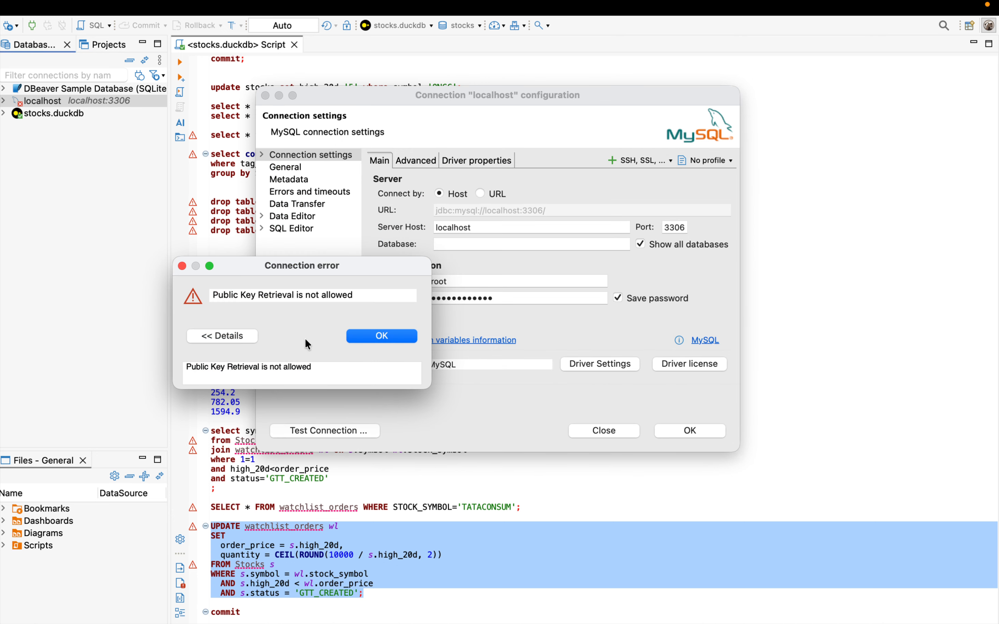
pyautogui.click(227, 335)
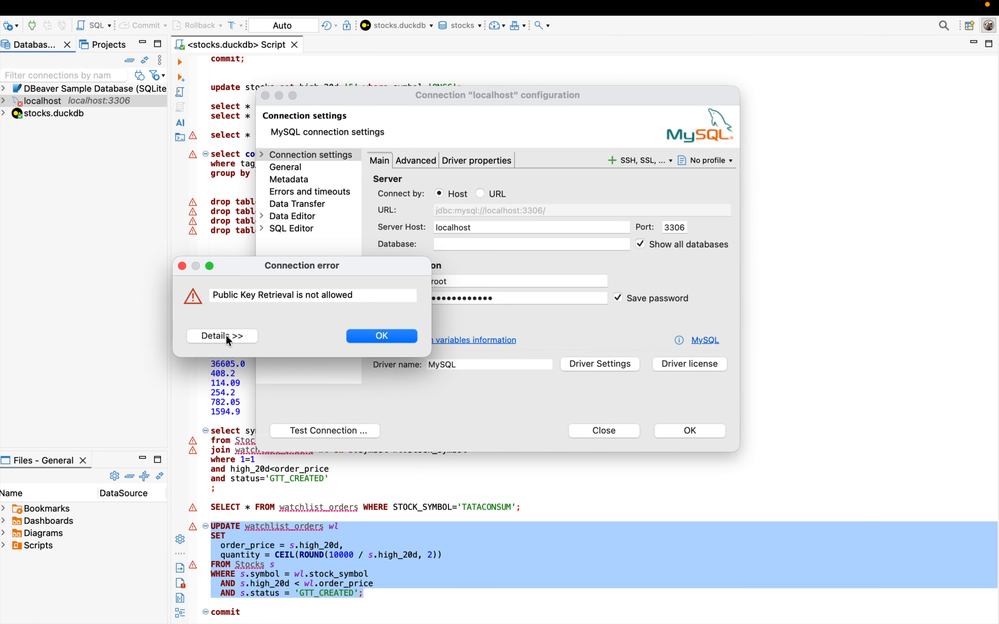
pyautogui.click(380, 336)
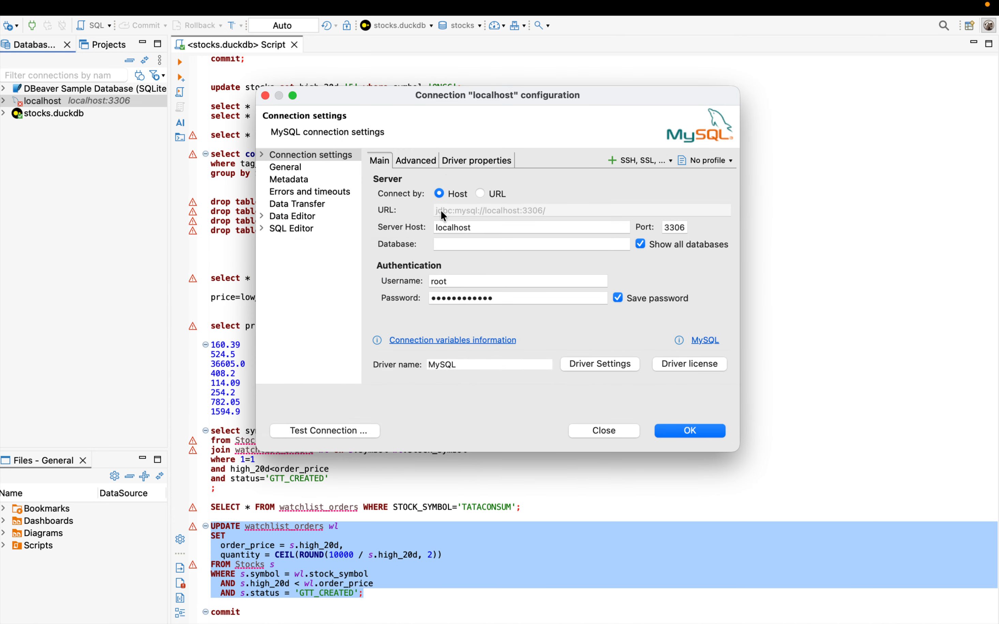
# Step: Switch the localhost connection from host to URL mode, save it, and try to connect again
pyautogui.click(480, 193)
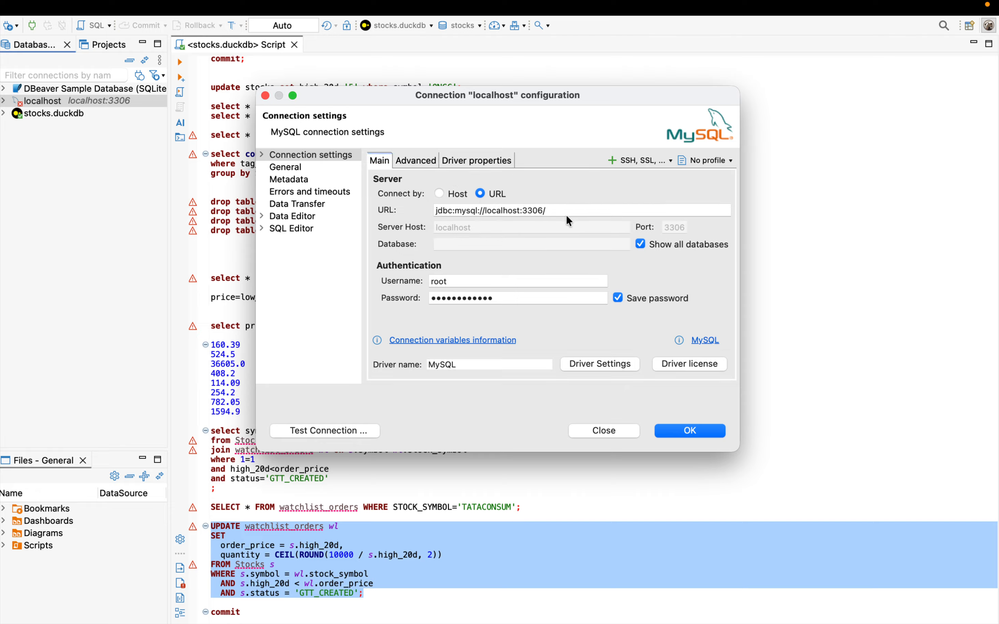
pyautogui.click(700, 434)
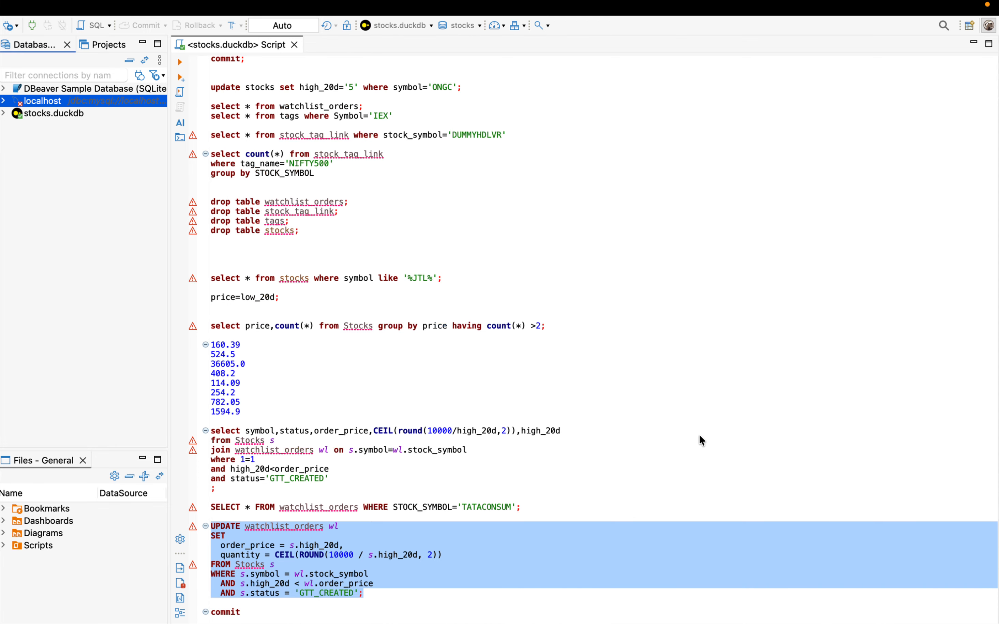
pyautogui.click(5, 101)
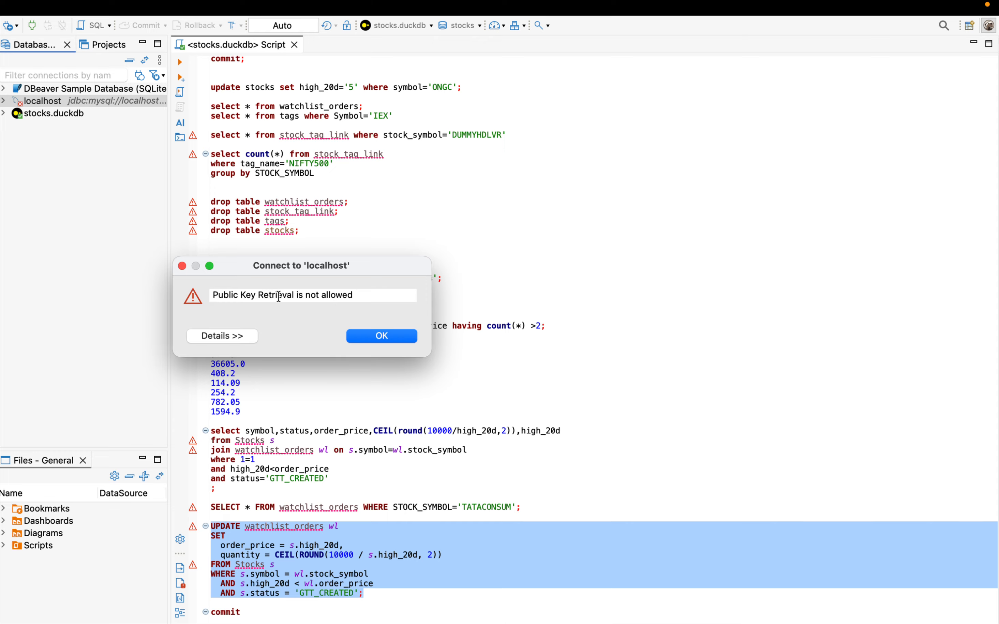
pyautogui.click(374, 338)
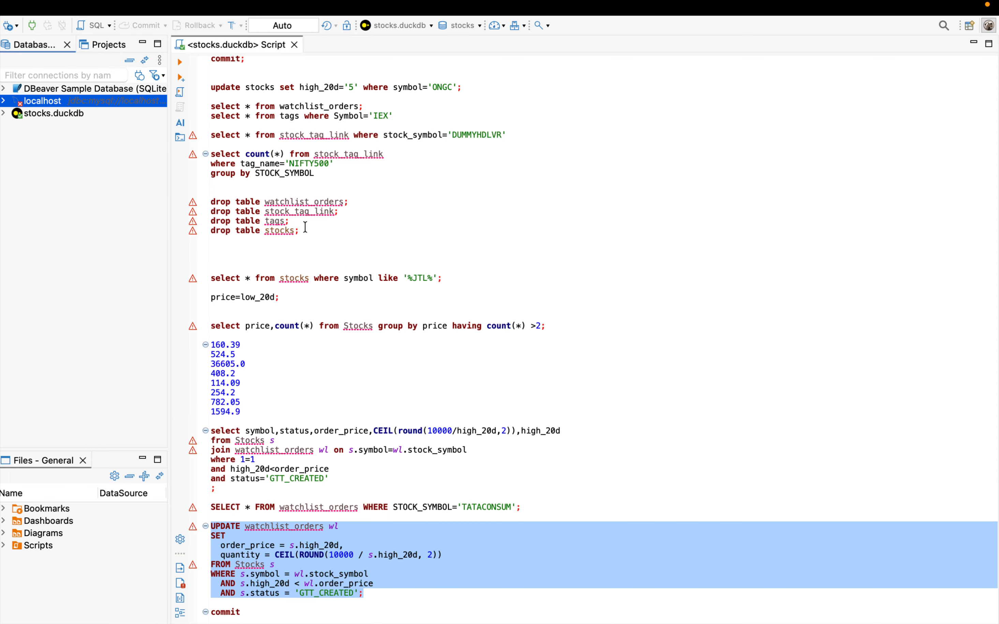
# Step: Reopen the localhost connection's settings, inspect the files inside the driver's mysql-connector-j library, and accept the driver and connection settings
pyautogui.rightClick(26, 103)
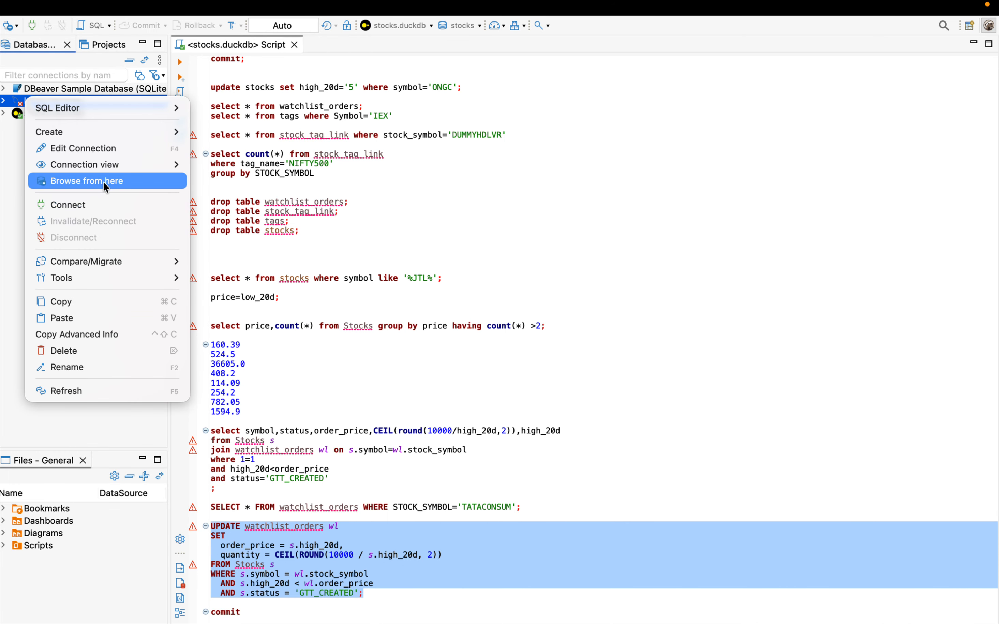
pyautogui.click(105, 149)
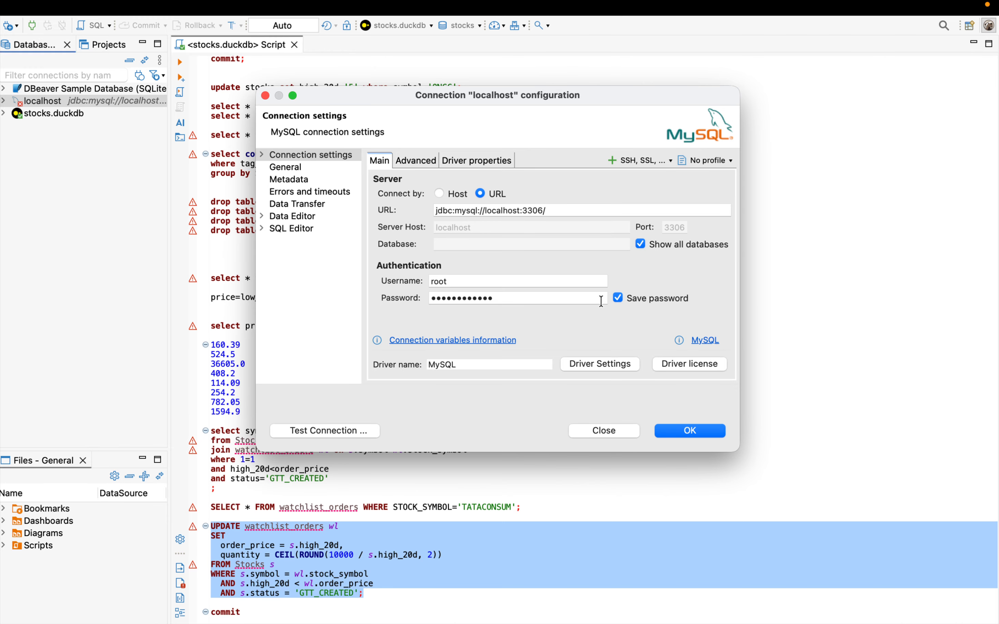
pyautogui.click(618, 298)
pyautogui.click(618, 298)
pyautogui.click(588, 364)
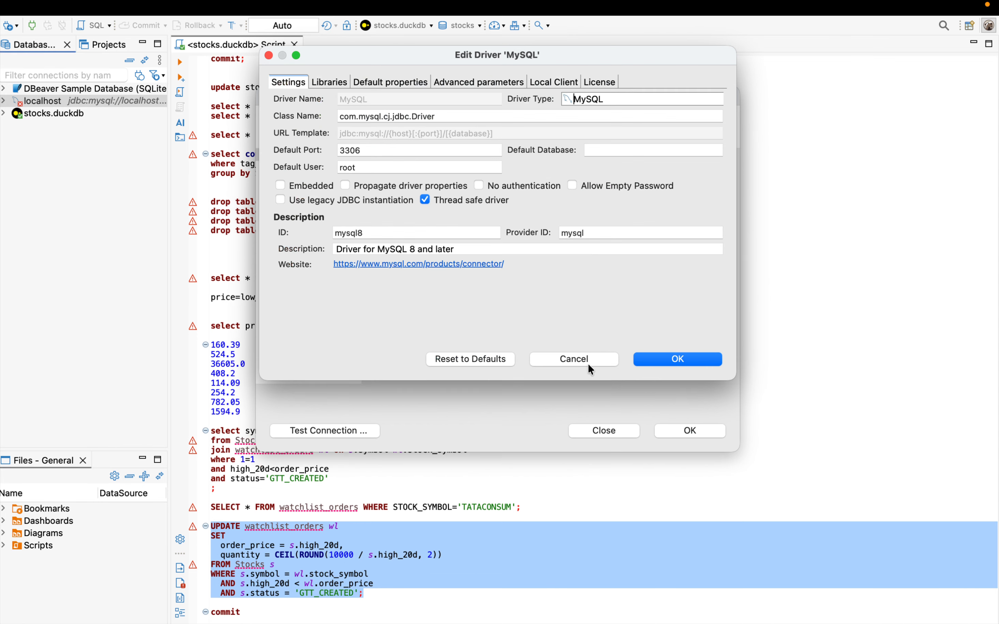
pyautogui.click(326, 84)
pyautogui.click(288, 85)
pyautogui.click(329, 83)
pyautogui.click(326, 105)
pyautogui.click(279, 101)
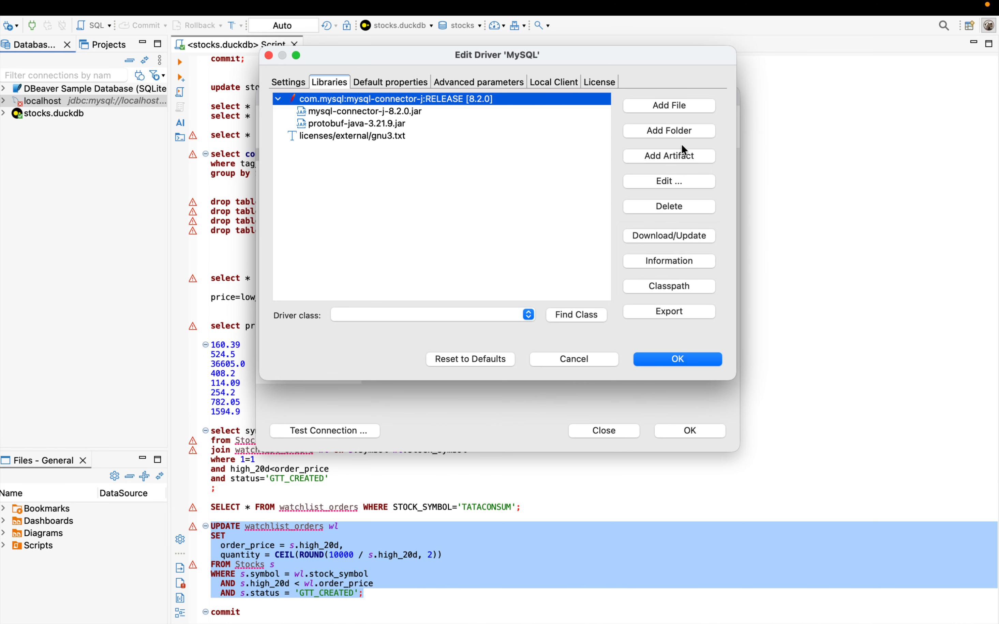
pyautogui.click(674, 360)
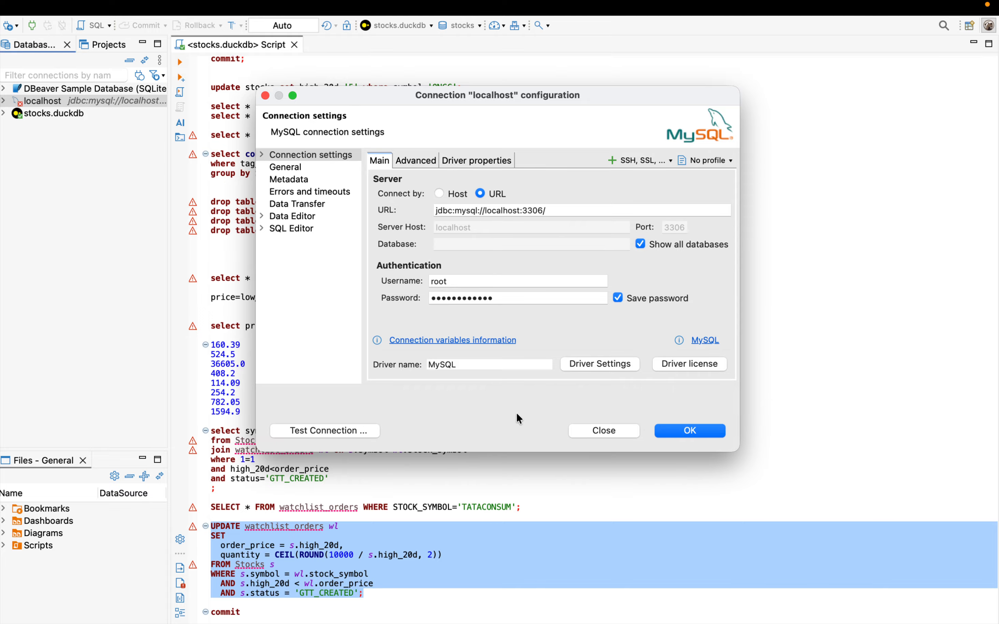
pyautogui.click(676, 430)
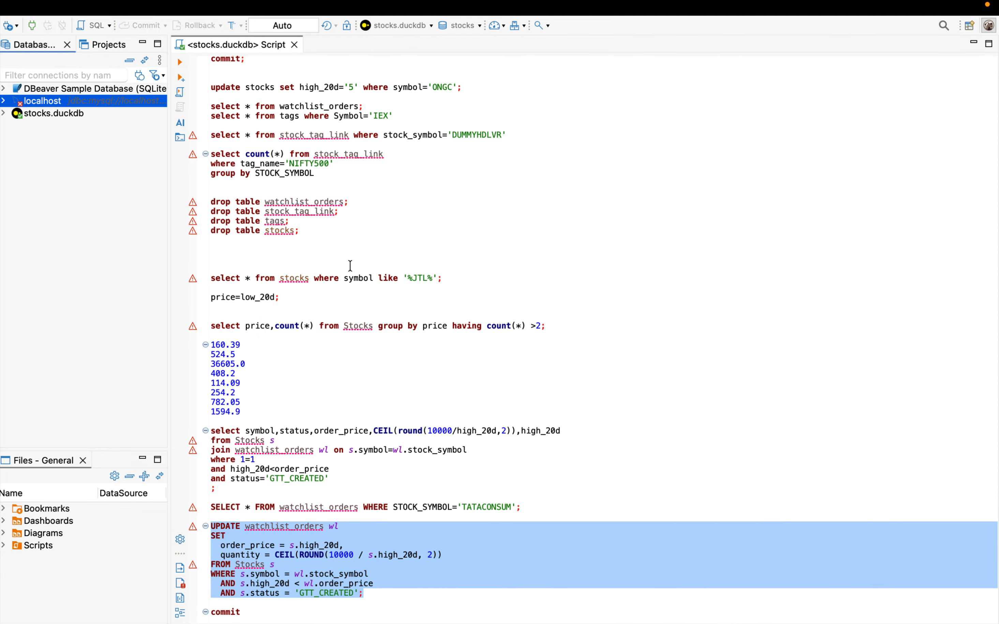
# Step: Refresh the localhost connection, reopen its settings, and test it without downloading the MySQL driver files, dismissing the result
pyautogui.rightClick(66, 97)
pyautogui.click(126, 388)
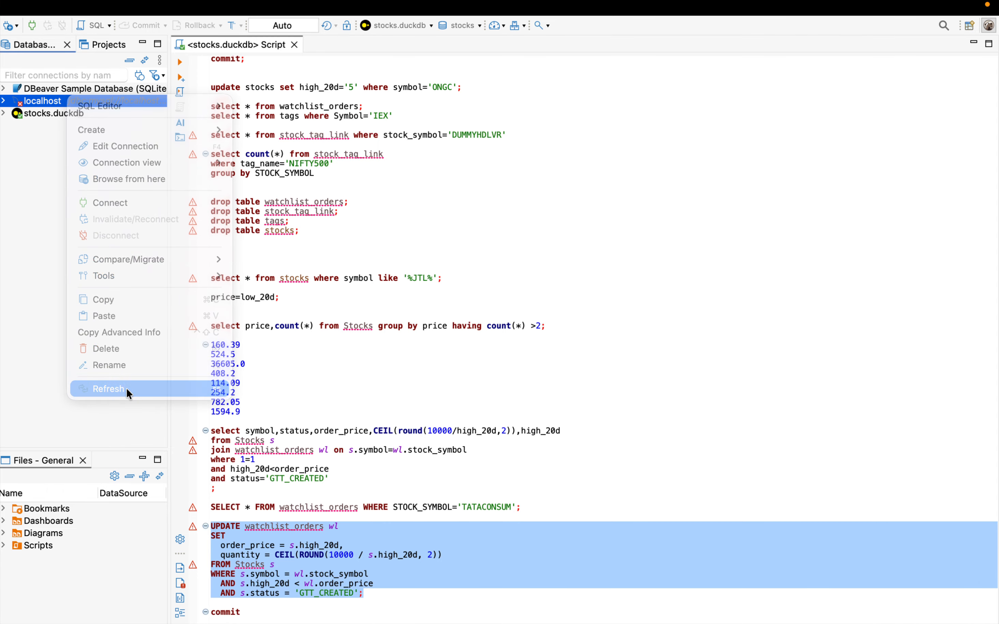
pyautogui.rightClick(15, 105)
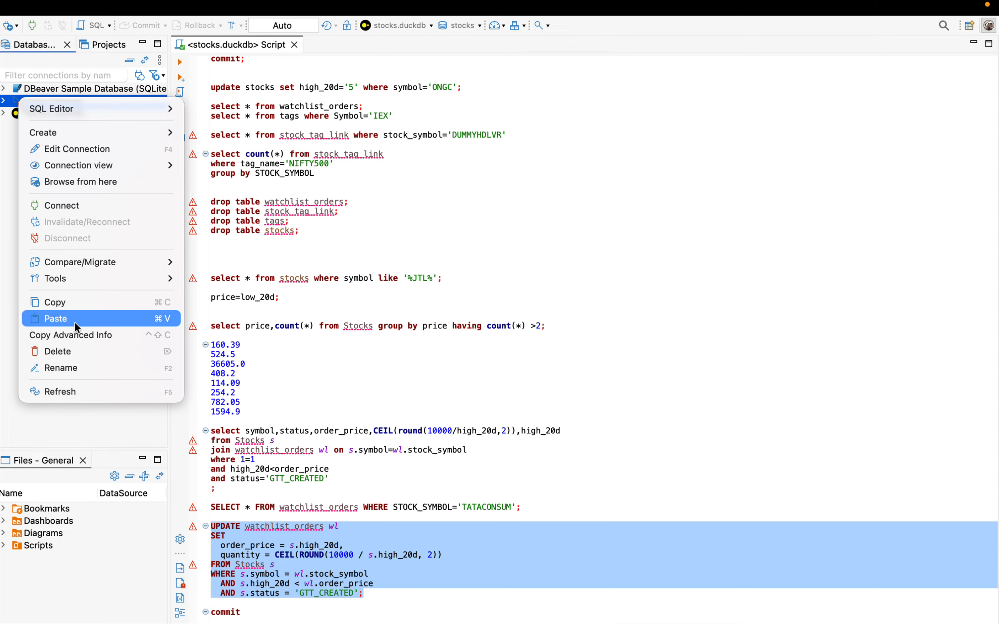
pyautogui.click(68, 148)
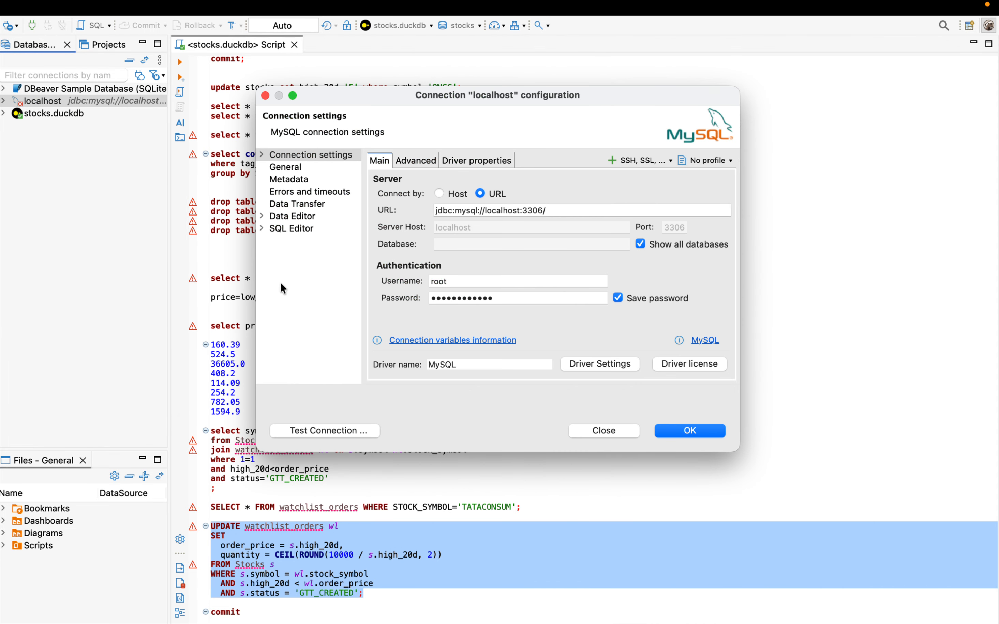
pyautogui.click(319, 430)
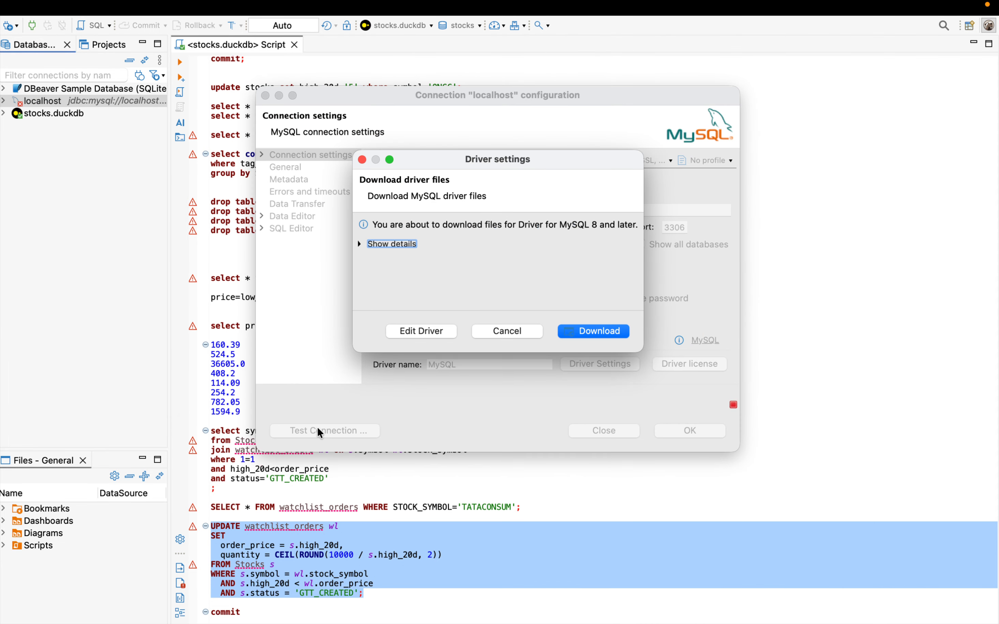
pyautogui.click(519, 332)
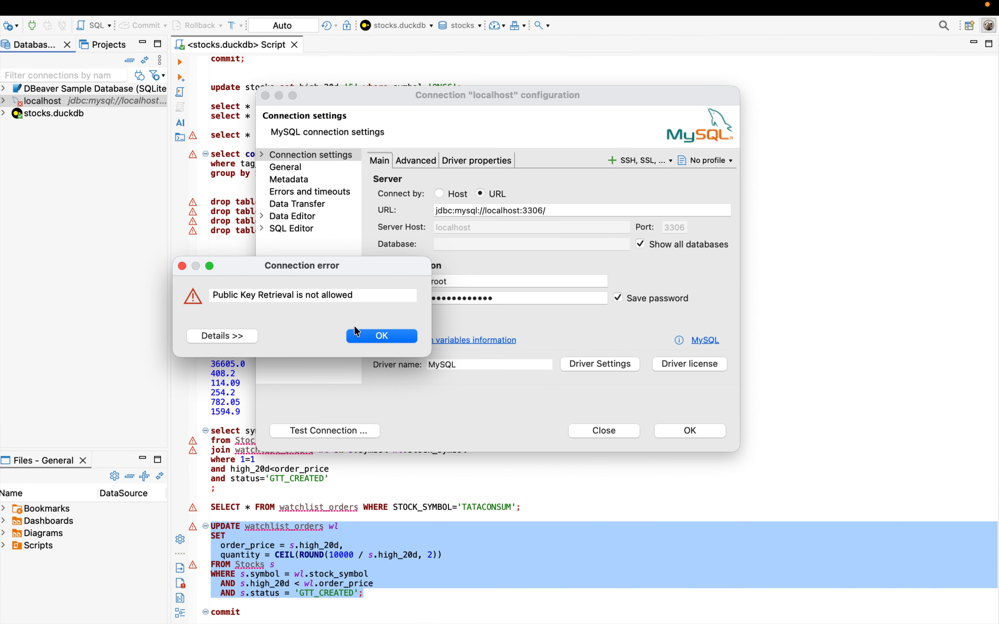
pyautogui.click(358, 335)
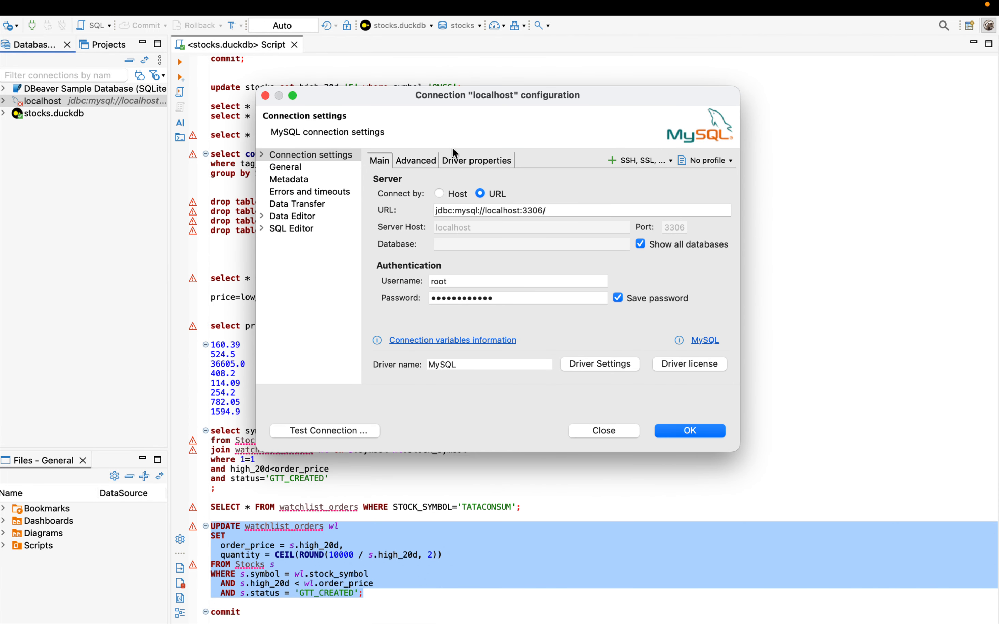
pyautogui.click(559, 210)
pyautogui.hotkey('ctrl', 'Left')
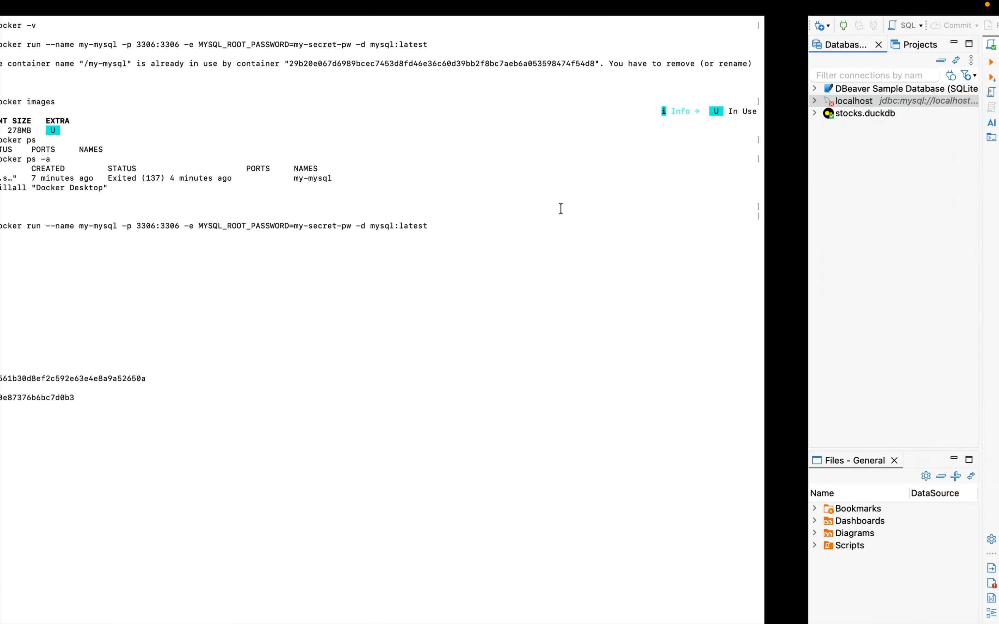
pyautogui.hotkey('ctrl', 'Left')
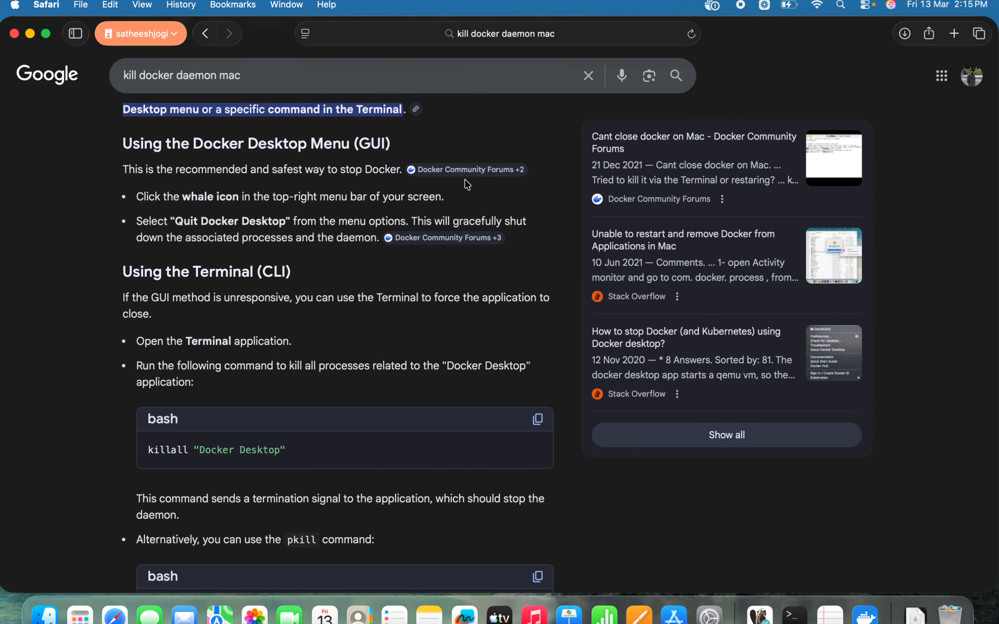
pyautogui.scroll(-1, 464, 179)
pyautogui.scroll(4, 464, 180)
pyautogui.hotkey('ctrl', 'Right')
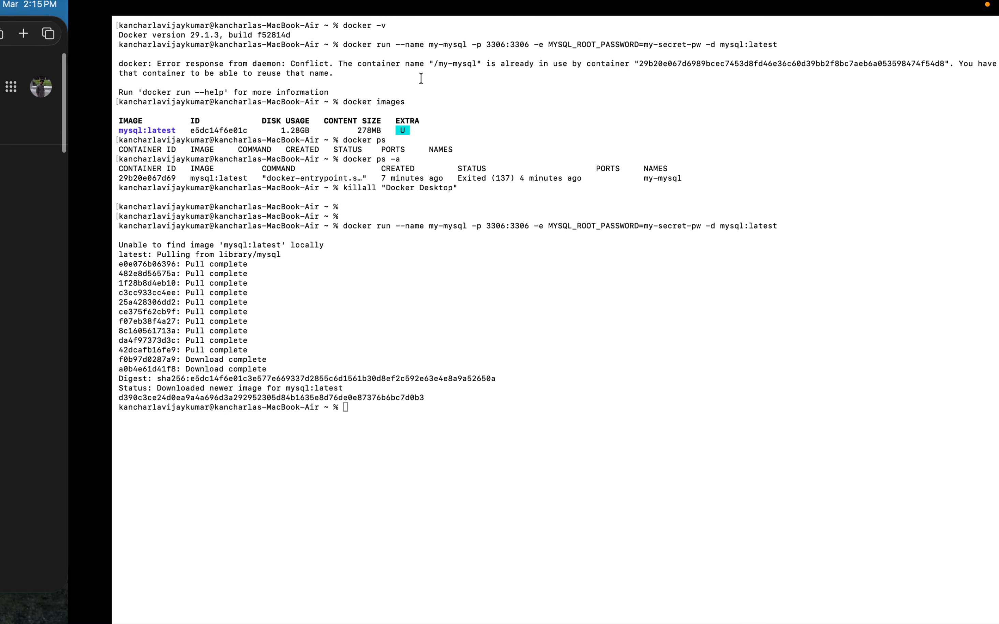
pyautogui.hotkey('ctrl', 'Right')
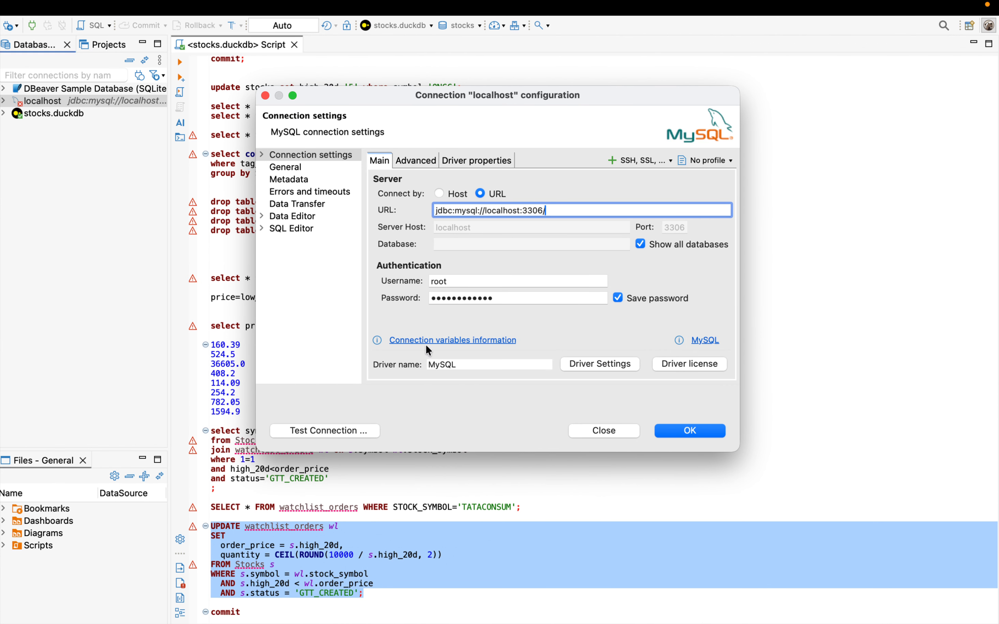
# Step: Retest the localhost connection, copy the error message, and search the web in a new Safari tab for "Public Key Retrieval is not allowed"
pyautogui.click(338, 434)
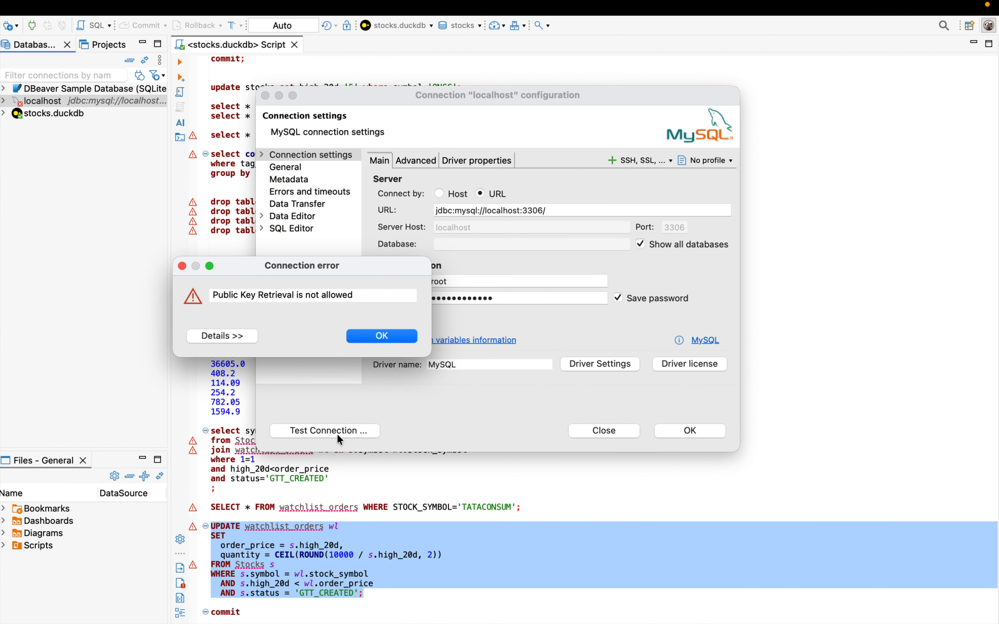
pyautogui.tripleClick(269, 298)
pyautogui.hotkey('ctrl', 'Left')
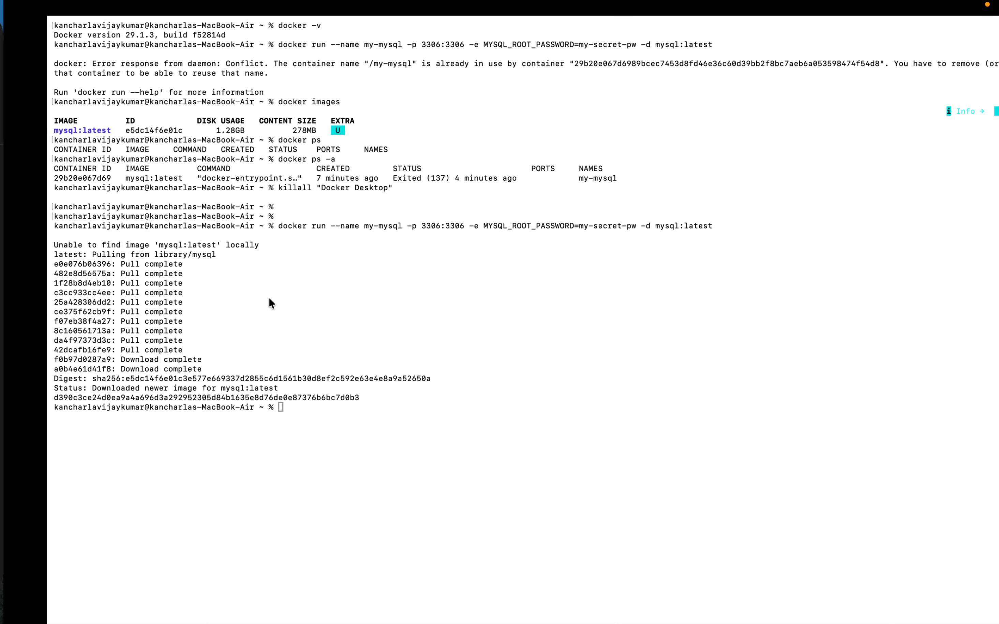
pyautogui.hotkey('ctrl', 'Left')
pyautogui.click(954, 34)
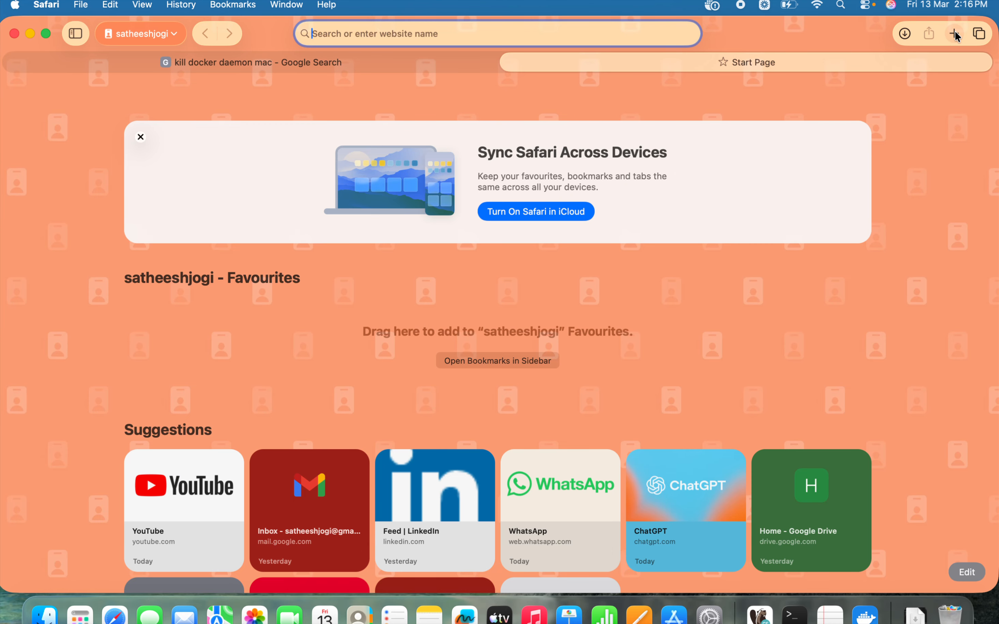
pyautogui.press('cmd+v')
pyautogui.press('Return')
# Step: Expand the AI overview of the search and copy its example JDBC URL containing useSSL=false and allowPublicKeyRetrieval=true
pyautogui.scroll(-1, 419, 293)
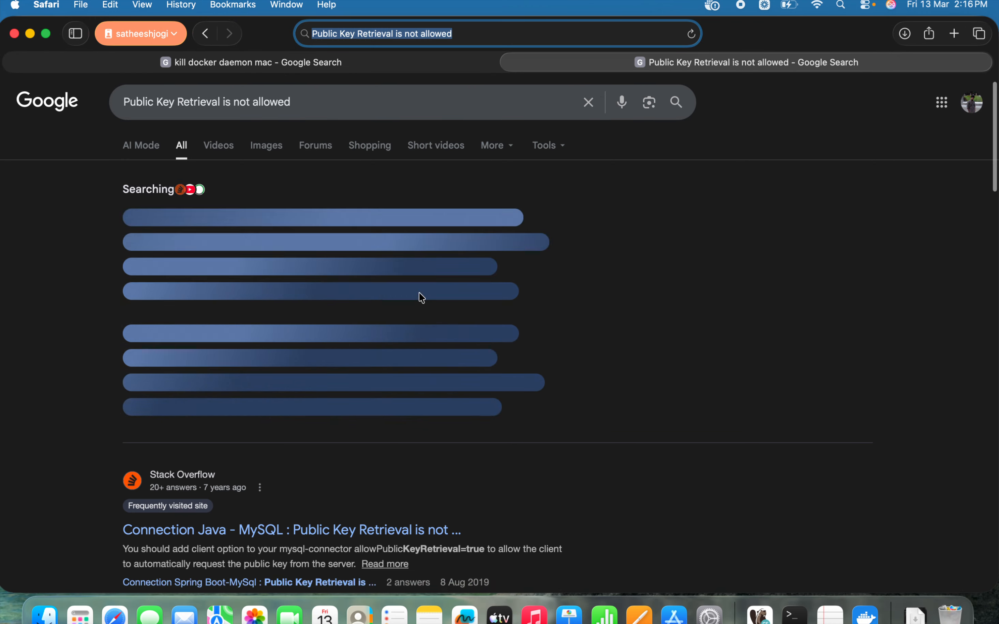
pyautogui.scroll(-1, 419, 293)
pyautogui.click(356, 389)
pyautogui.scroll(-5, 357, 377)
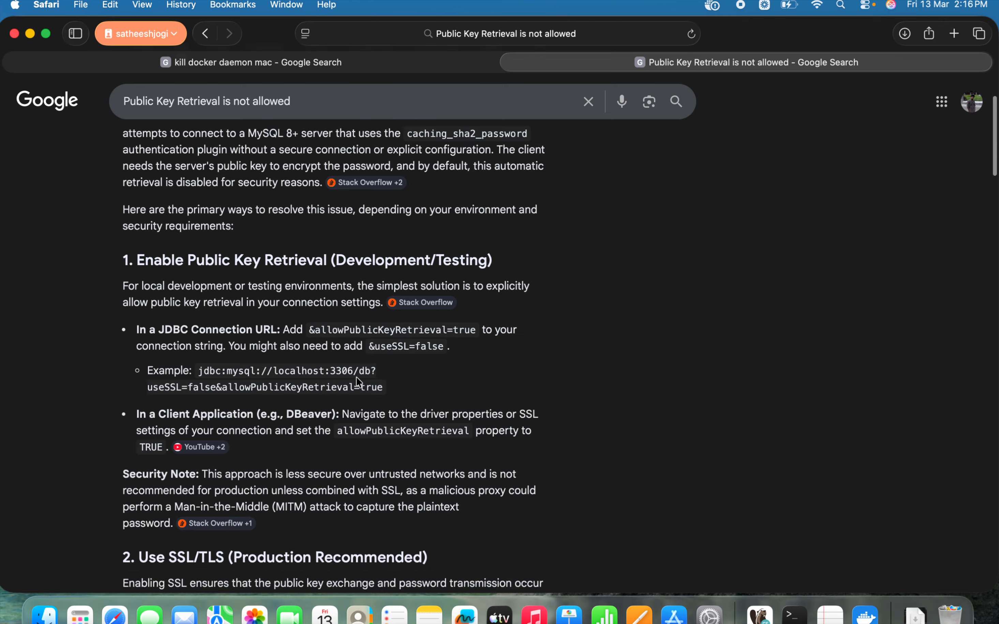
pyautogui.scroll(-1, 283, 373)
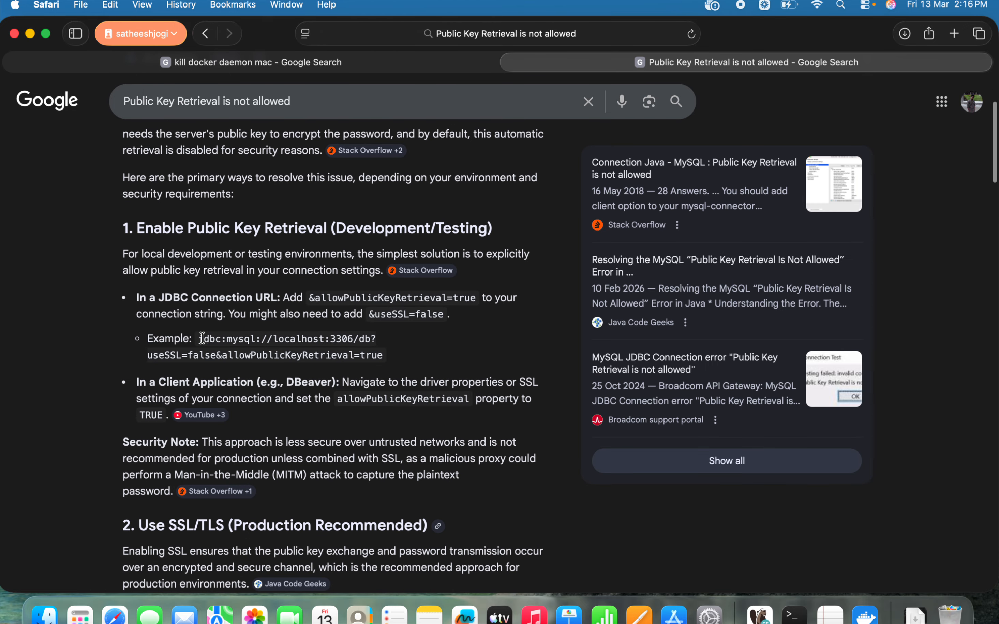
pyautogui.moveTo(201, 338); pyautogui.dragTo(398, 360)
pyautogui.press('super+c')
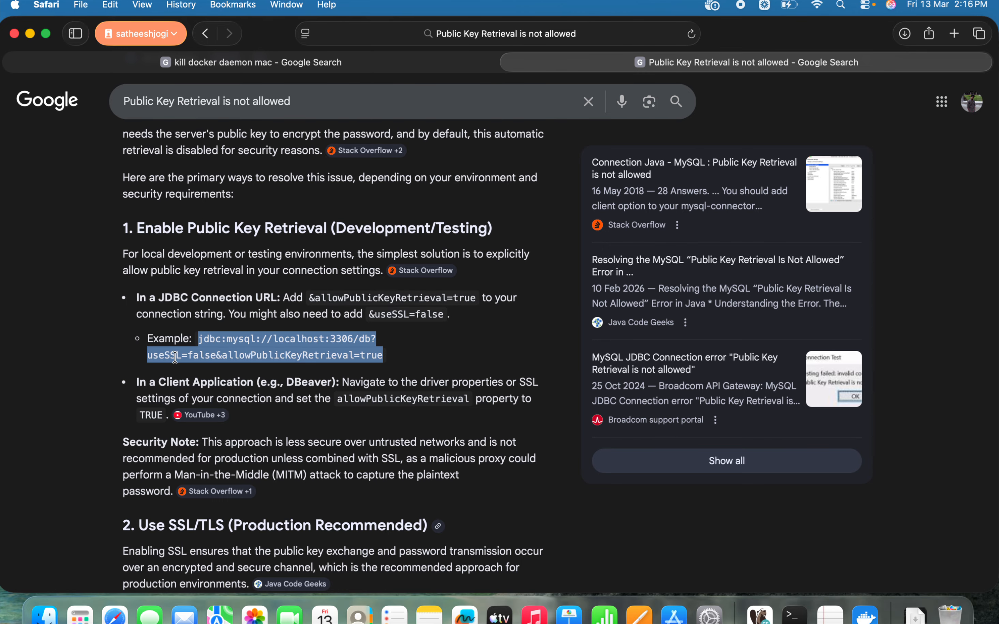
# Step: Back in DBeaver, set the connection URL to jdbc:mysql://localhost:3306/db?useSSL=false&allowPublicKeyRetrieval=true, then test the connection and dismiss the result
pyautogui.hotkey('ctrl', 'Right')
pyautogui.hotkey('ctrl', 'Right')
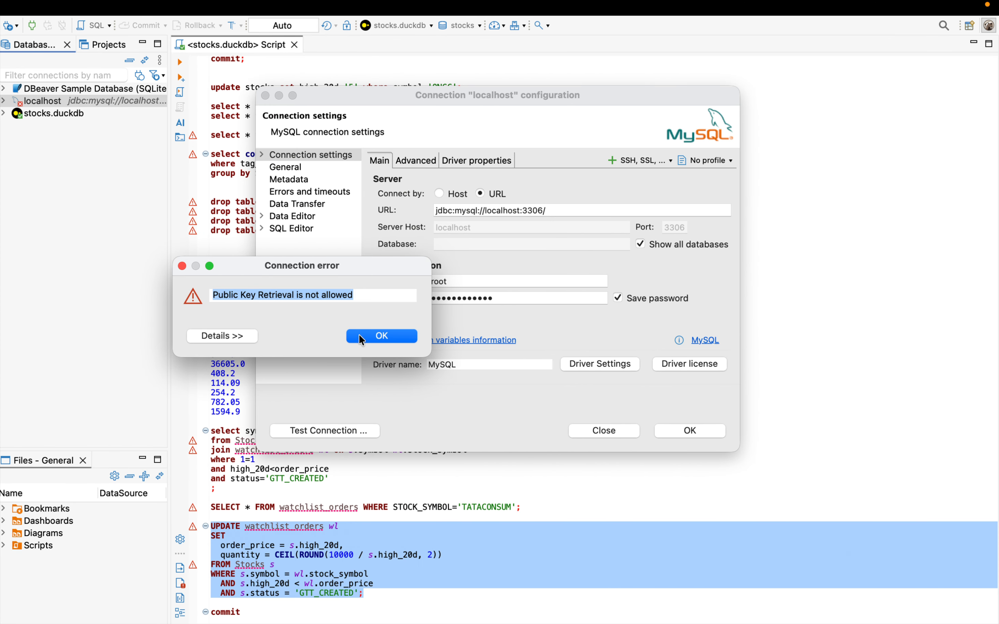
pyautogui.click(362, 337)
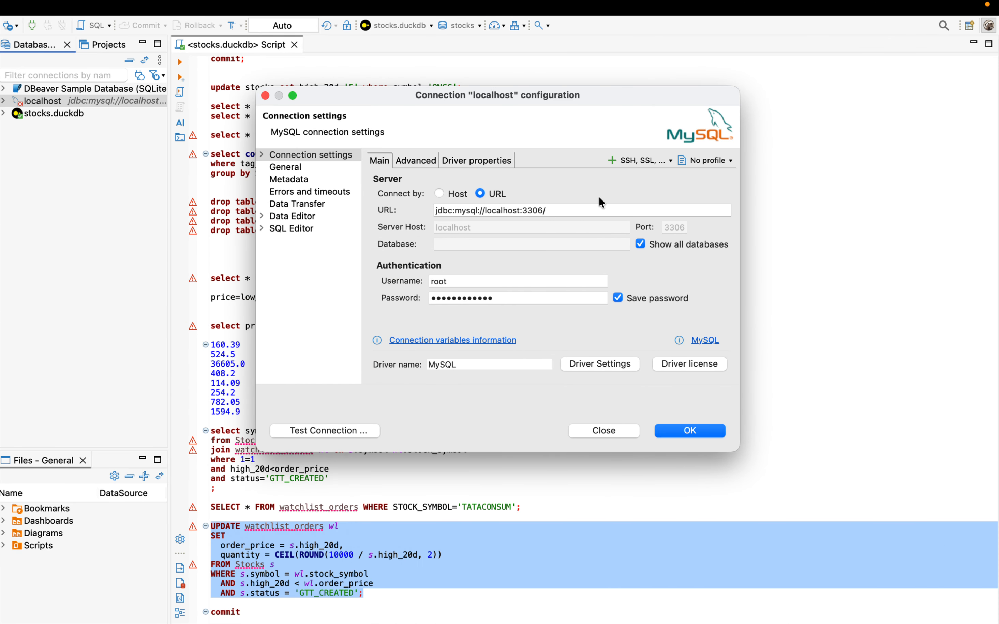
pyautogui.click(577, 209)
pyautogui.press('super+v')
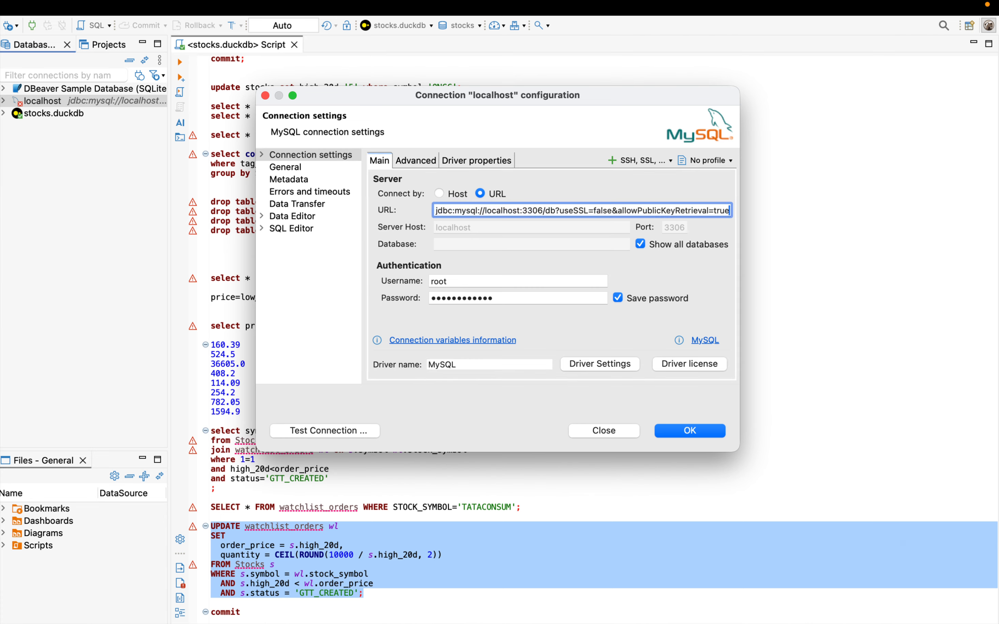
pyautogui.click(351, 426)
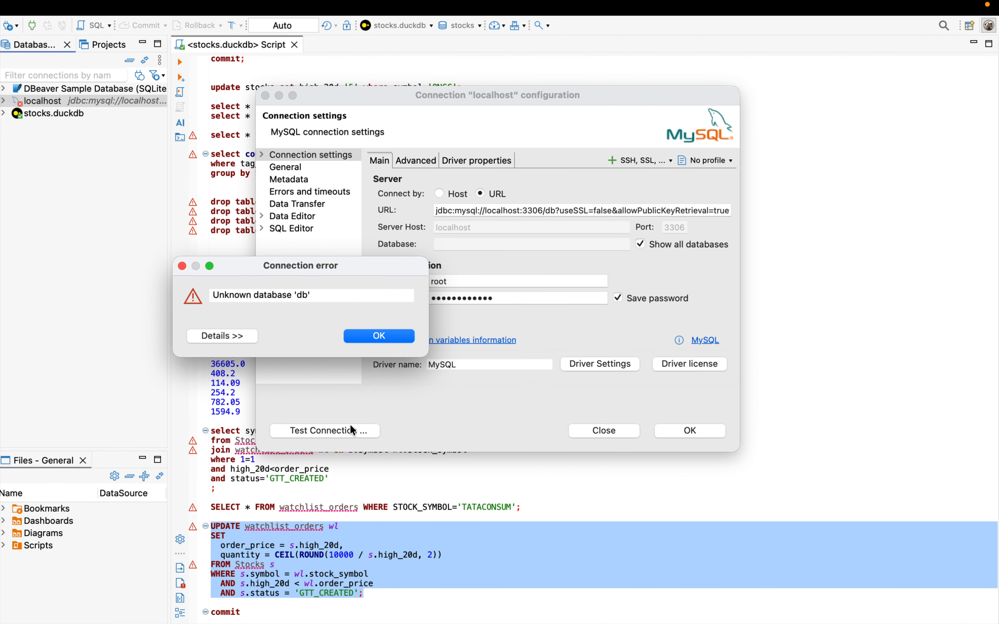
pyautogui.click(375, 339)
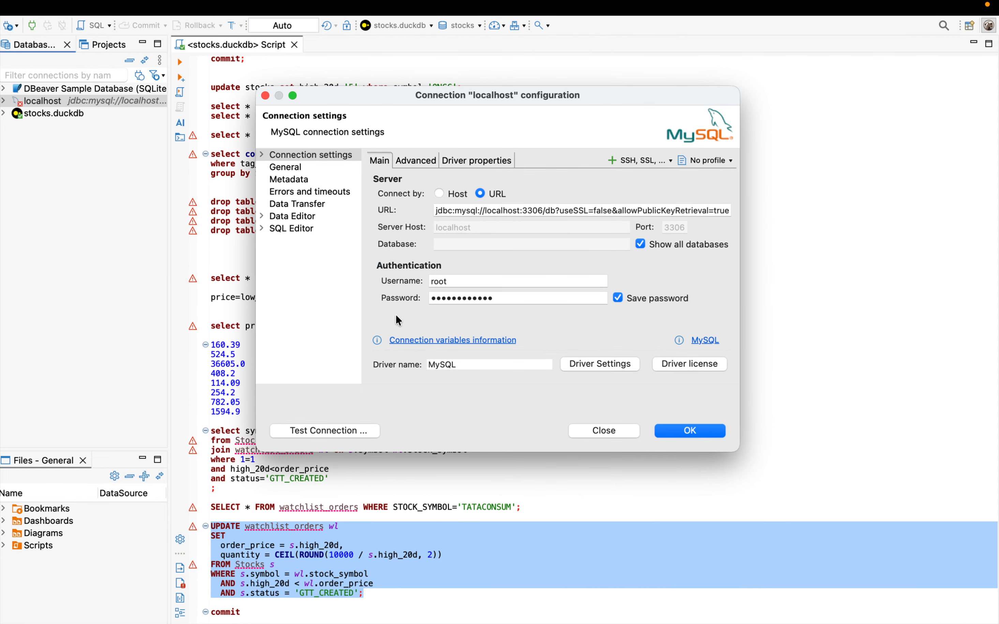
# Step: Look through the connection's advanced, general and driver property settings, and return to the main settings
pyautogui.click(422, 160)
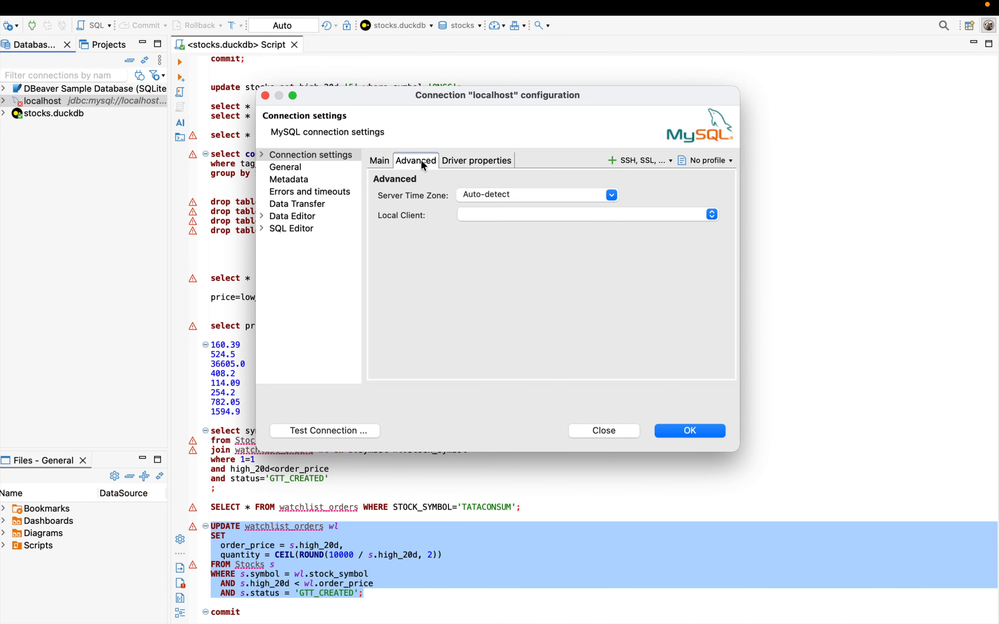
pyautogui.click(379, 160)
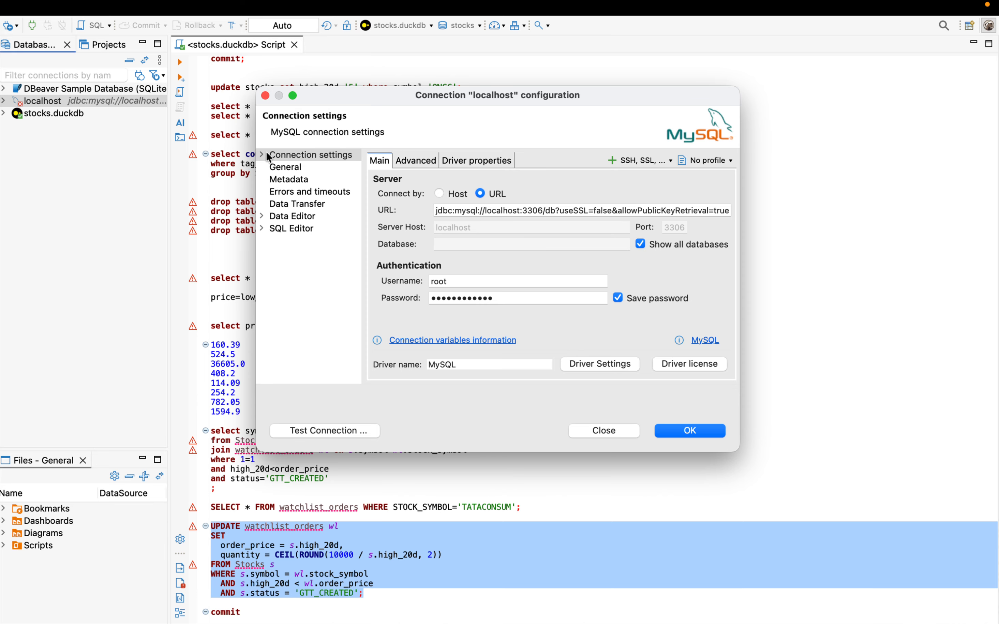
pyautogui.click(285, 167)
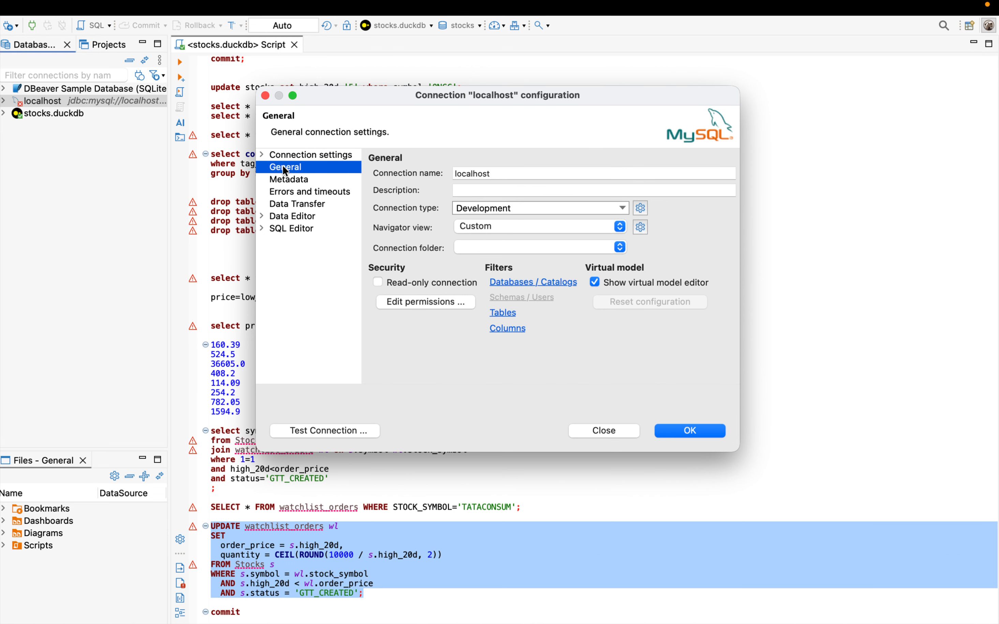
pyautogui.click(296, 156)
pyautogui.click(417, 160)
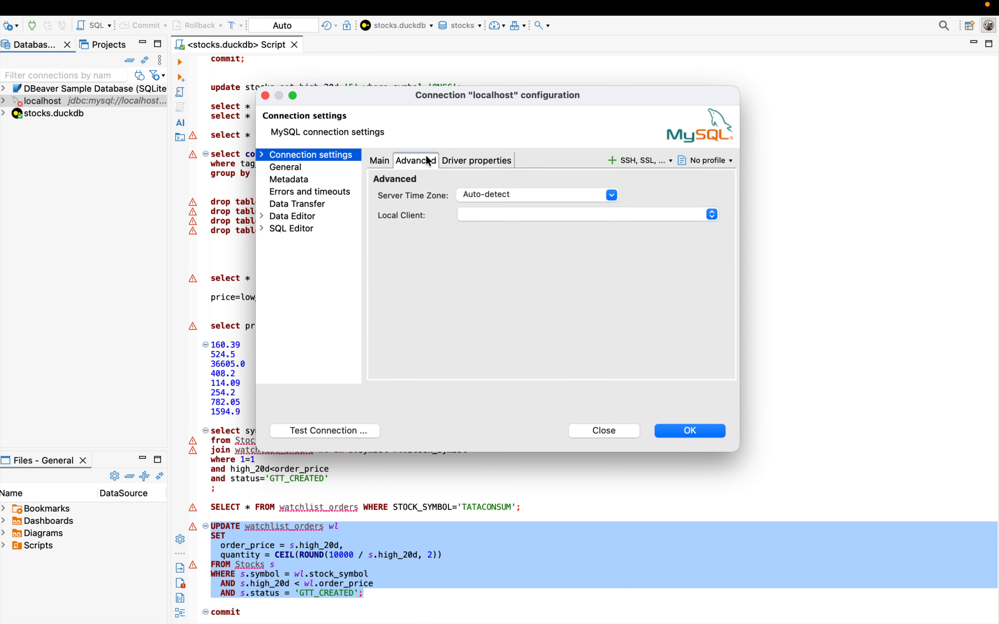
pyautogui.click(496, 159)
pyautogui.click(382, 161)
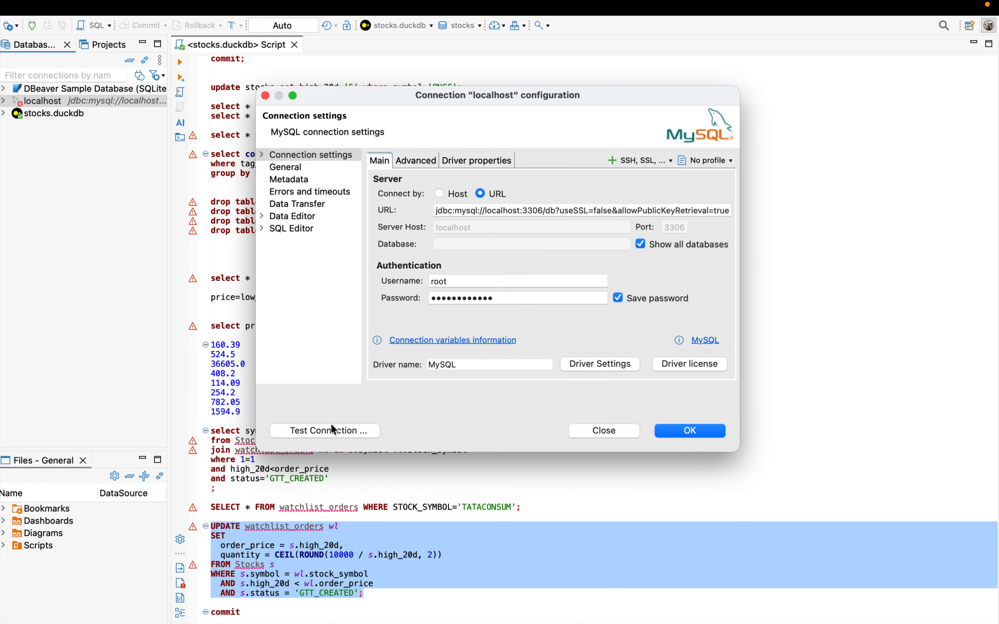
# Step: Switch the localhost connection back to host mode, save it, and connect by expanding it in the database navigator
pyautogui.click(449, 196)
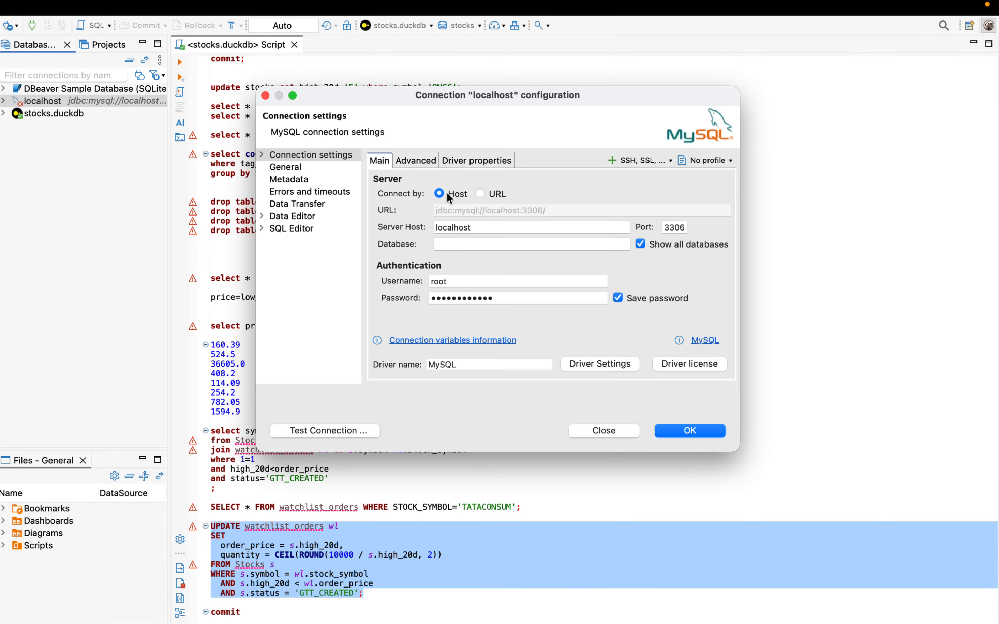
pyautogui.click(685, 431)
pyautogui.click(2, 101)
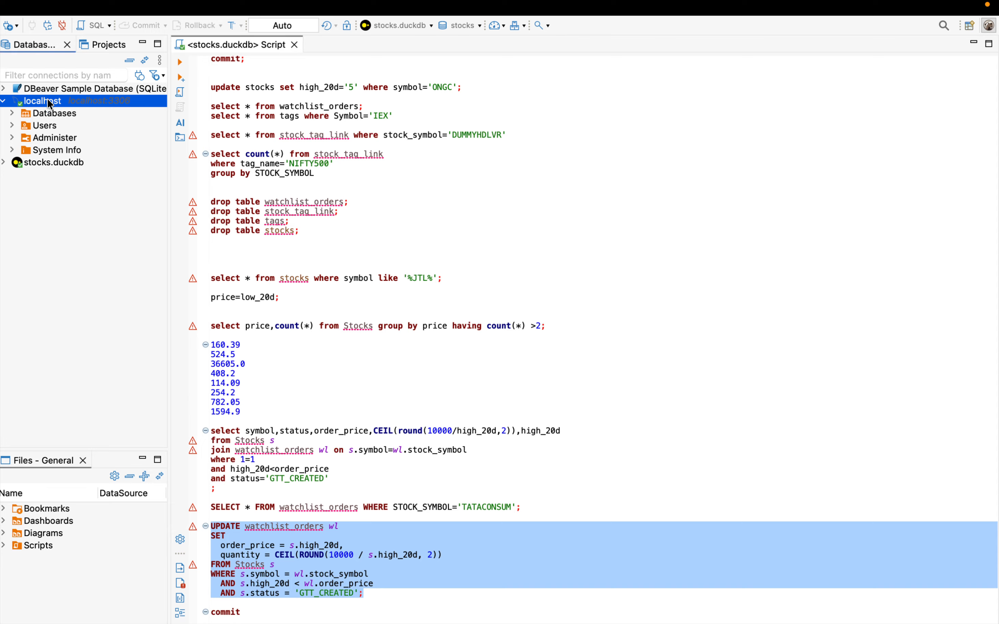
# Step: Reopen the localhost connection's settings, compare the URL and host modes, test the connection in host mode, and dismiss the result
pyautogui.rightClick(31, 104)
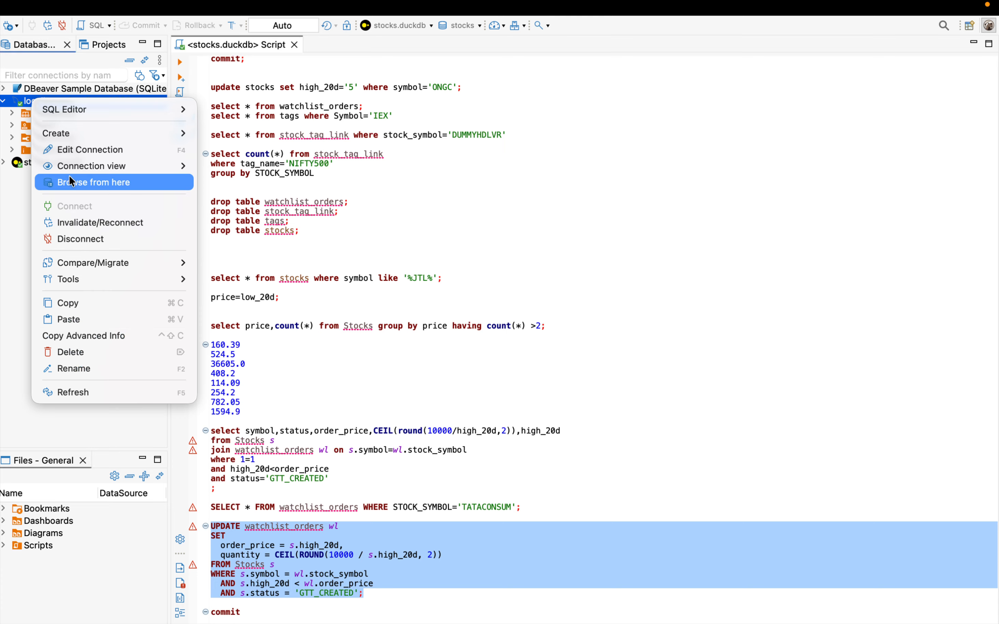
pyautogui.click(75, 146)
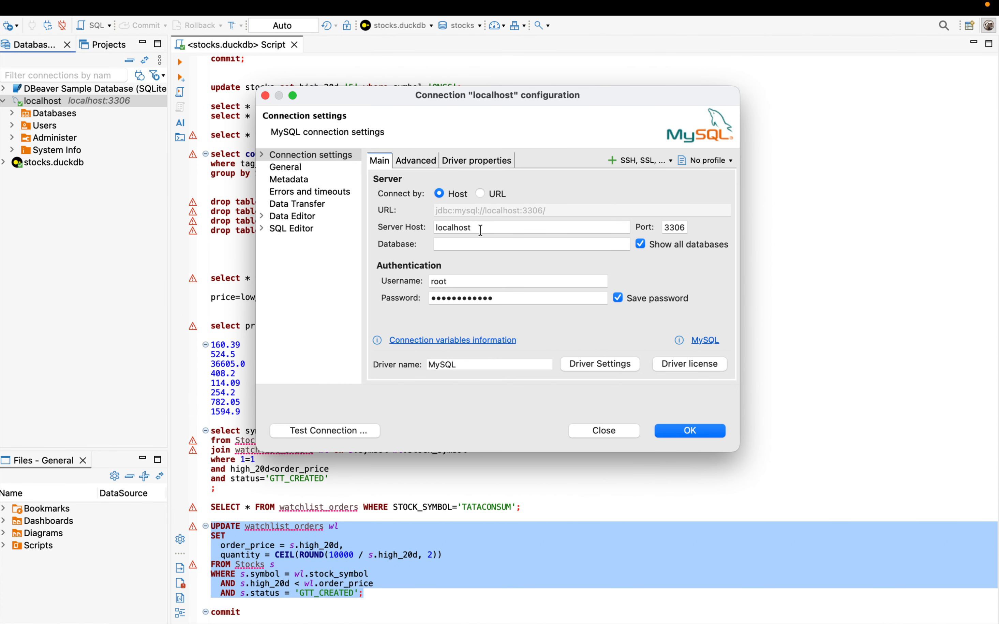
pyautogui.click(482, 194)
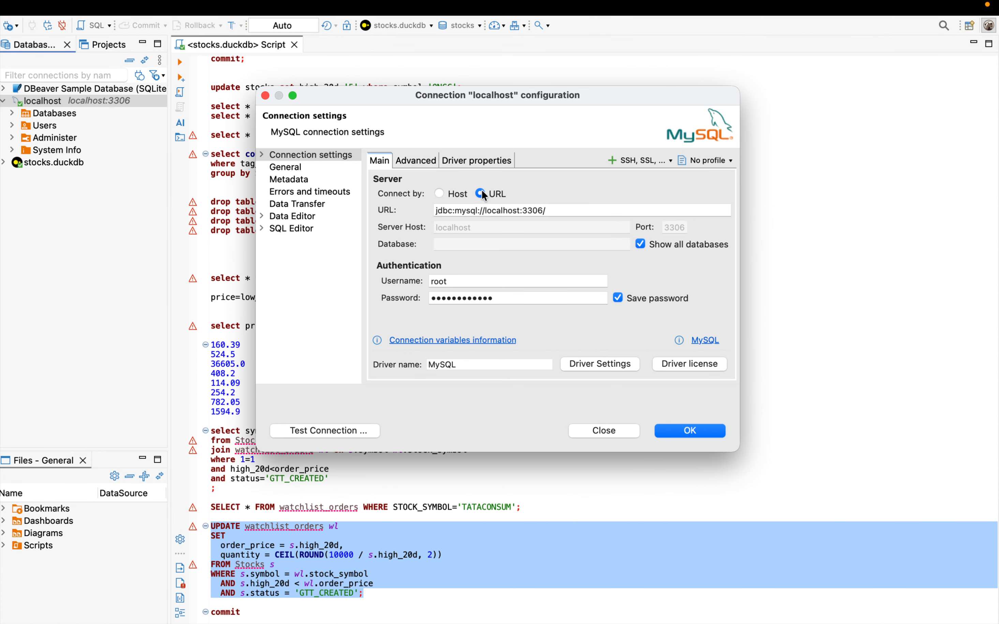
pyautogui.click(439, 194)
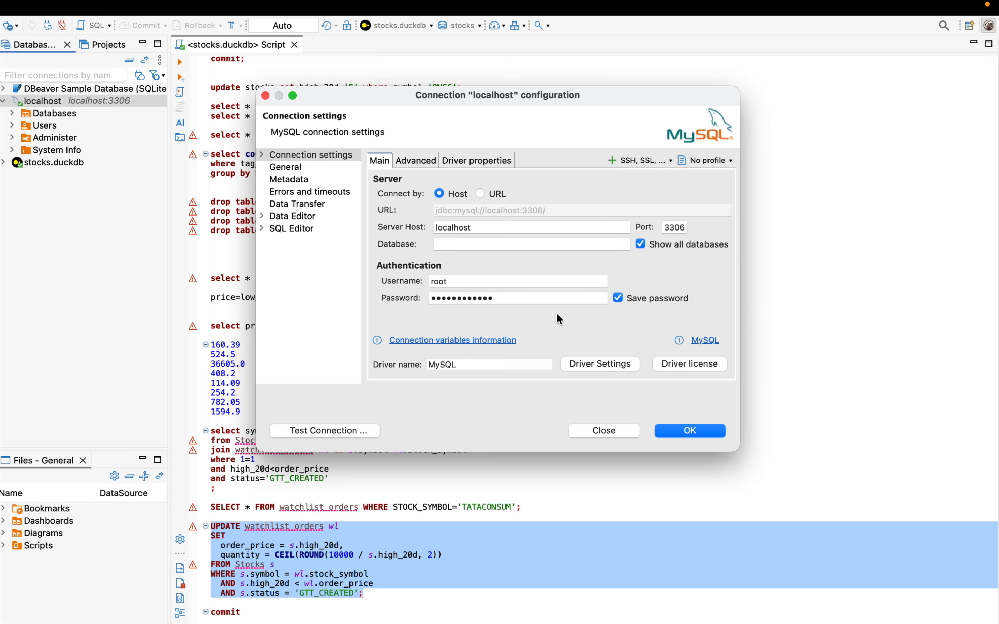
pyautogui.click(342, 431)
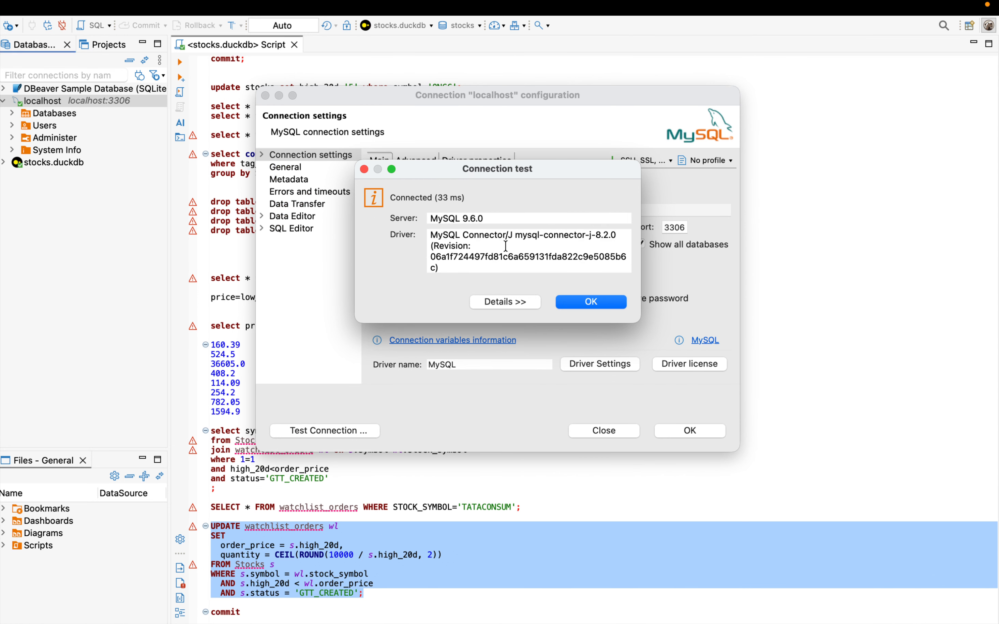
pyautogui.click(600, 301)
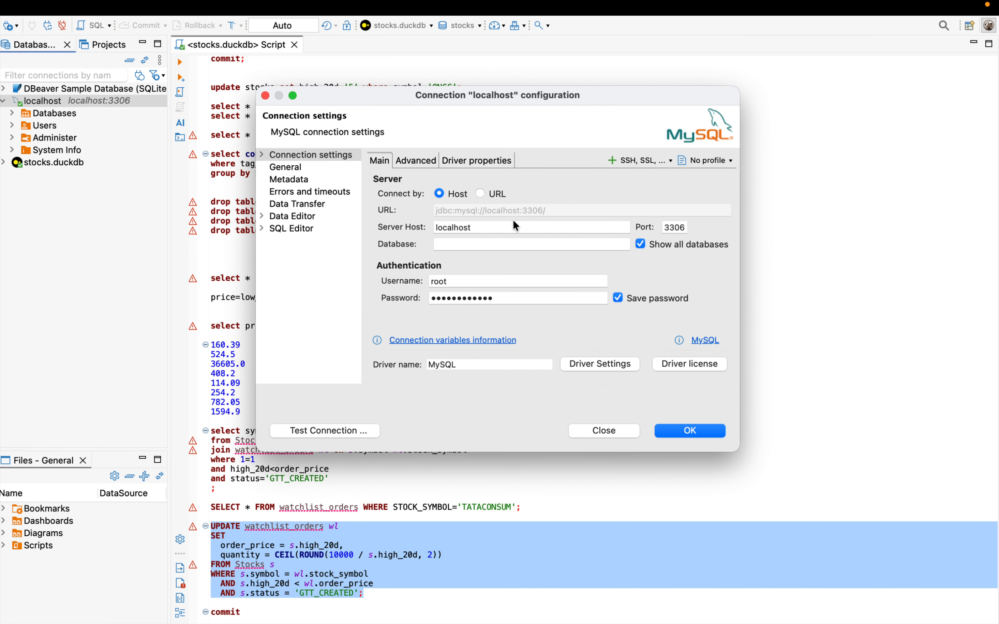
# Step: Look through the localhost connection's advanced, driver property, general and metadata settings
pyautogui.click(413, 163)
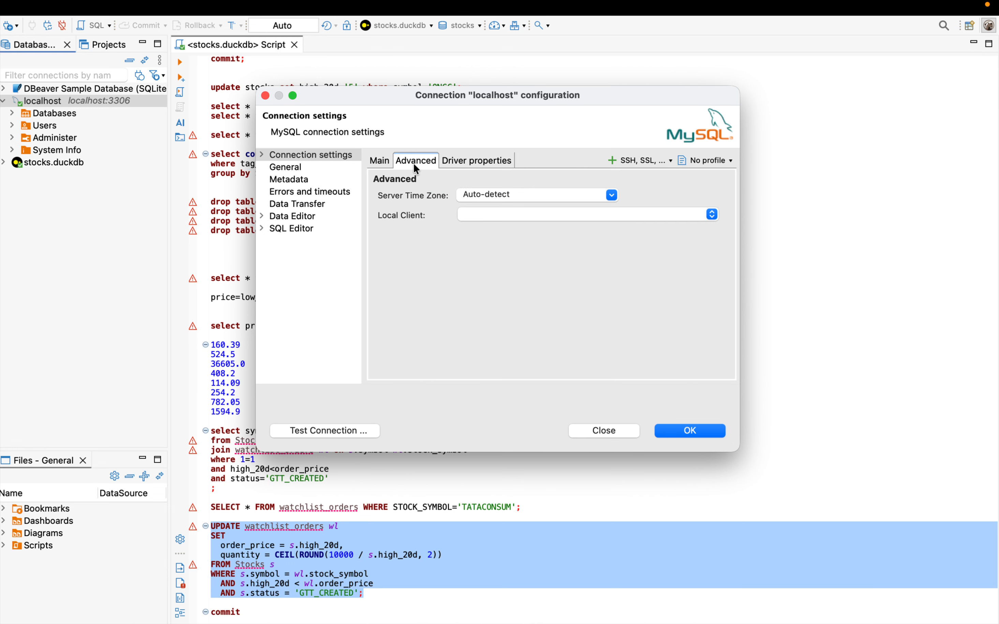
pyautogui.click(489, 160)
pyautogui.click(385, 161)
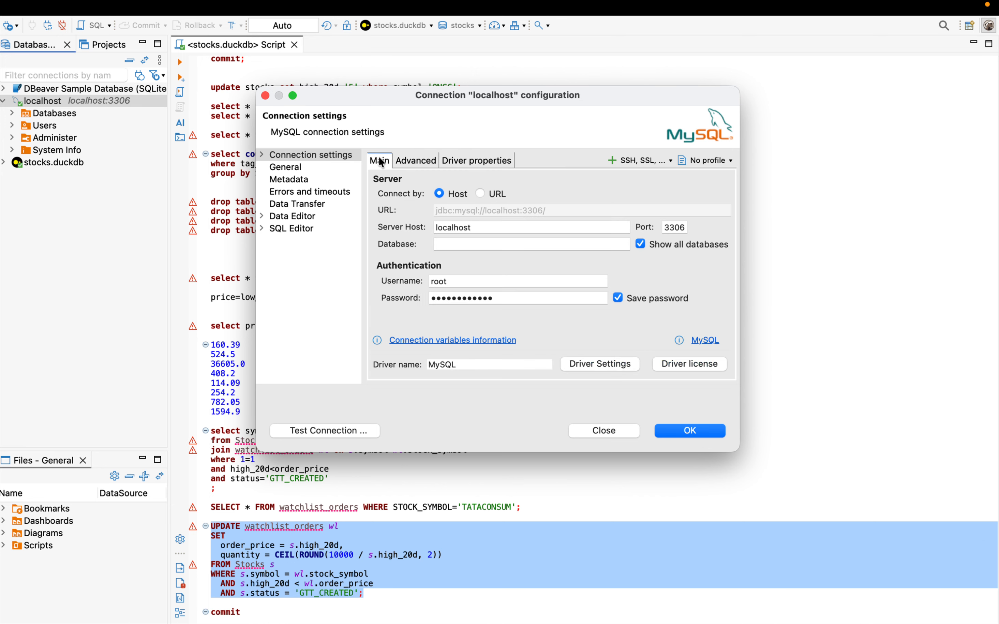
pyautogui.click(299, 168)
pyautogui.click(295, 179)
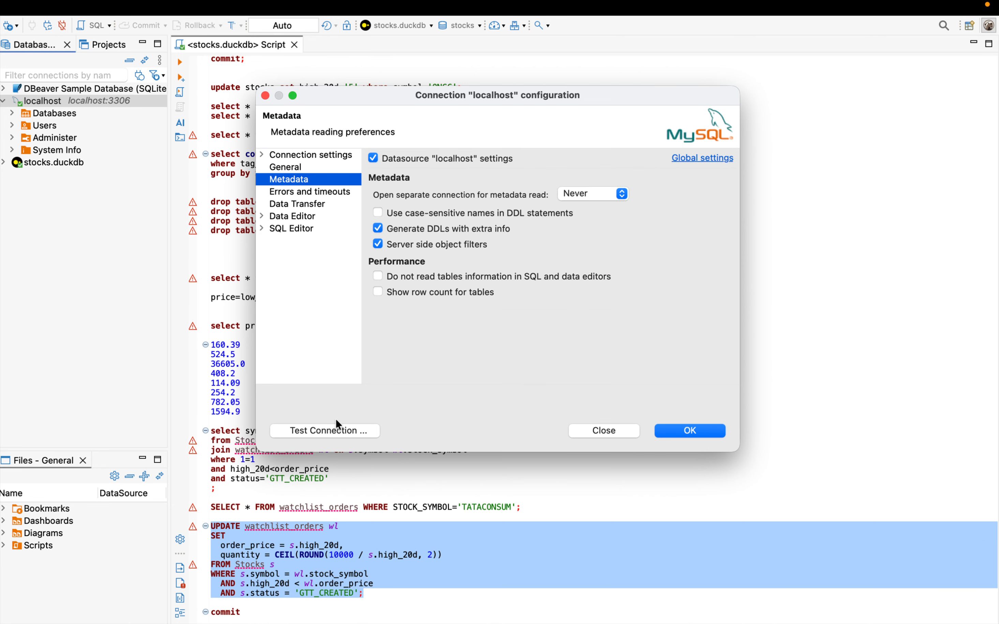
# Step: Test the localhost connection, open the test's details, and dismiss the result
pyautogui.click(339, 430)
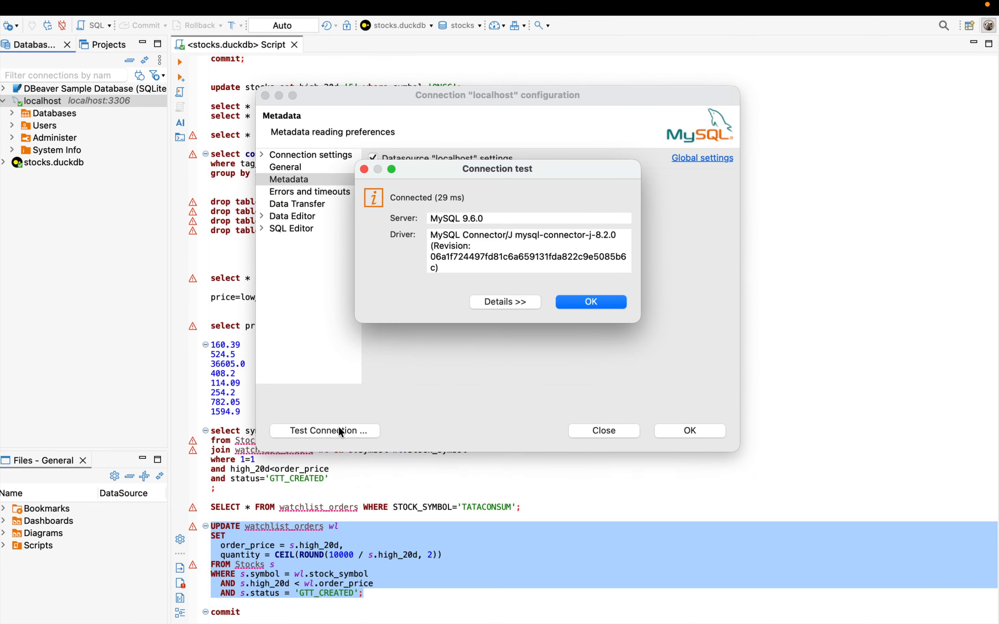
pyautogui.click(508, 303)
pyautogui.click(641, 414)
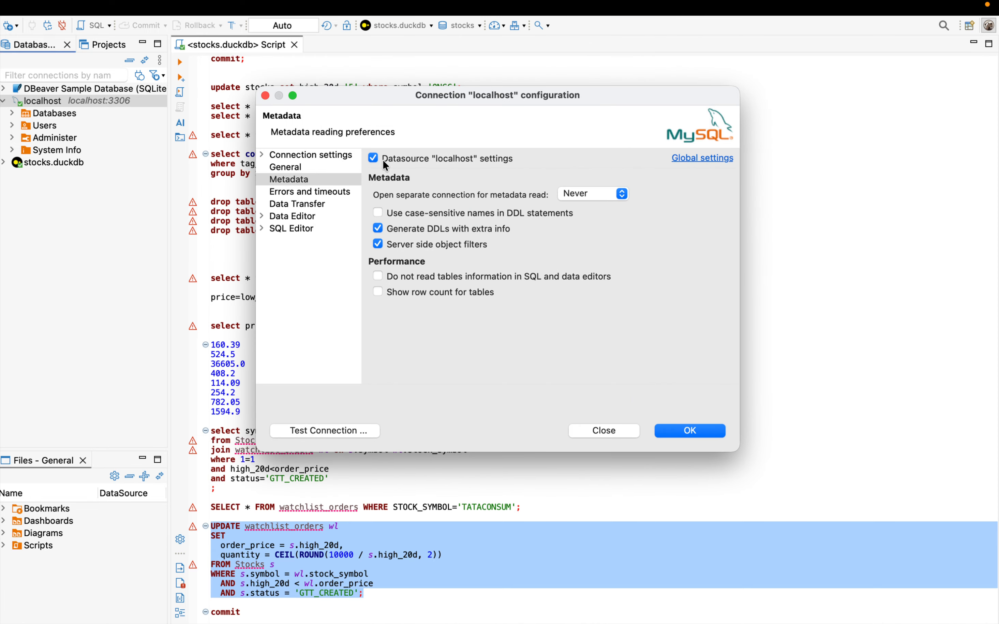
# Step: Return to the main connection settings, view the MySQL driver's libraries, and confirm the driver settings
pyautogui.click(281, 155)
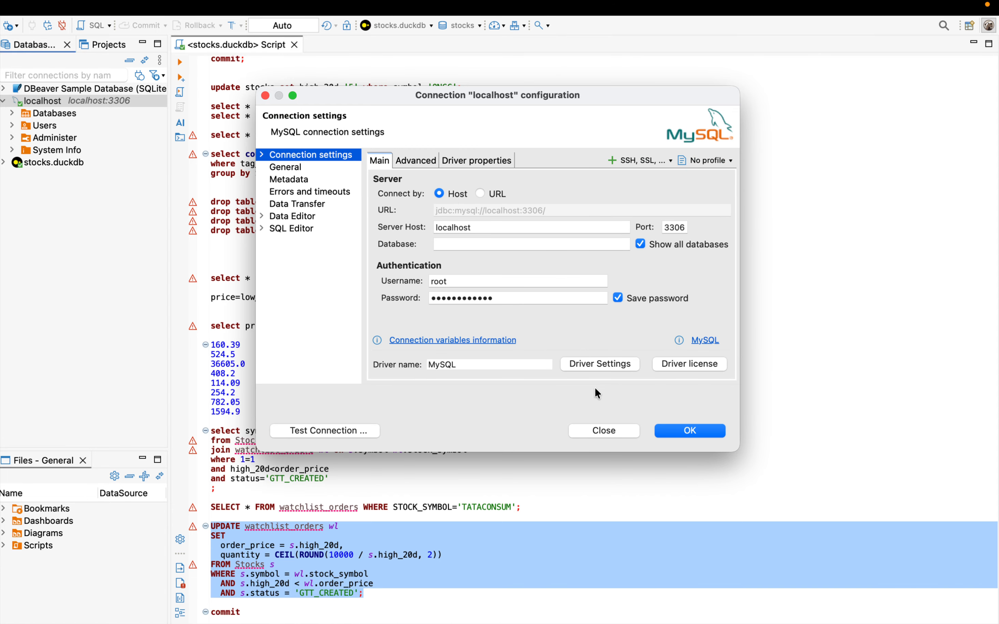
pyautogui.click(612, 368)
pyautogui.click(330, 82)
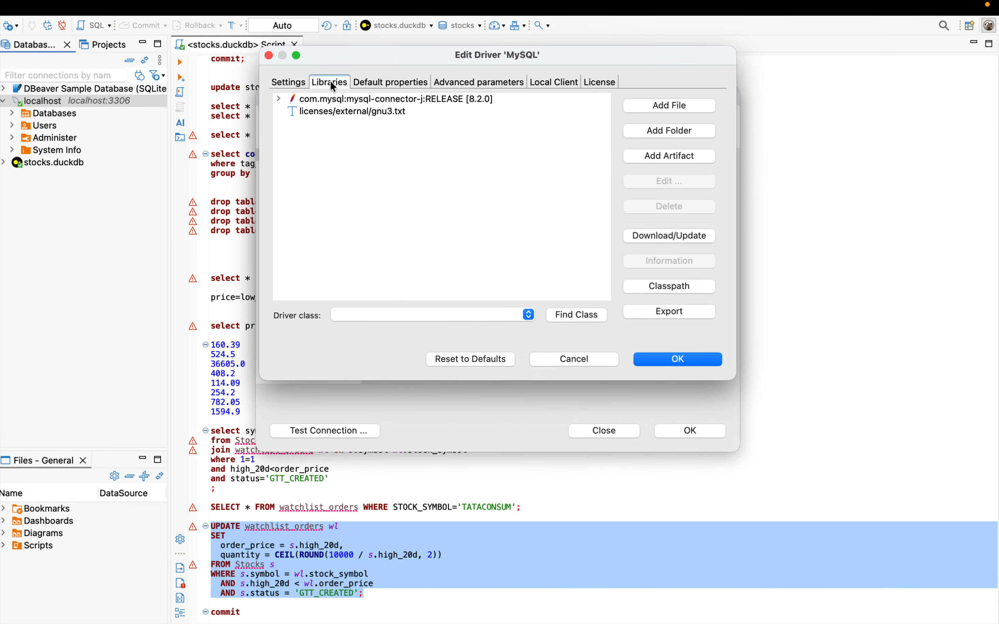
pyautogui.click(680, 355)
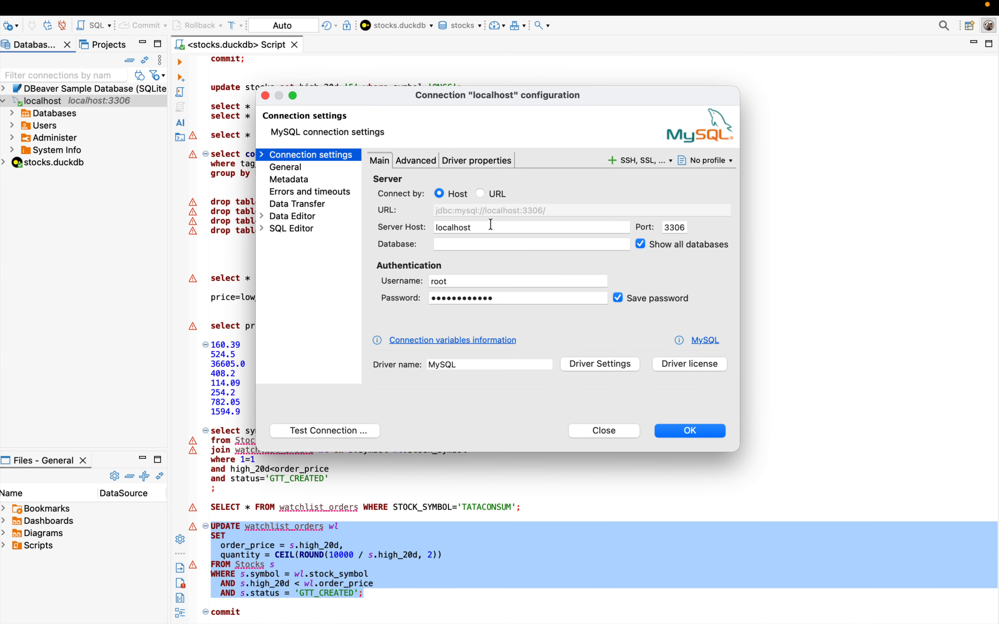
# Step: Test the localhost connection in host mode, downloading the MySQL driver files, and dismiss the result
pyautogui.click(480, 194)
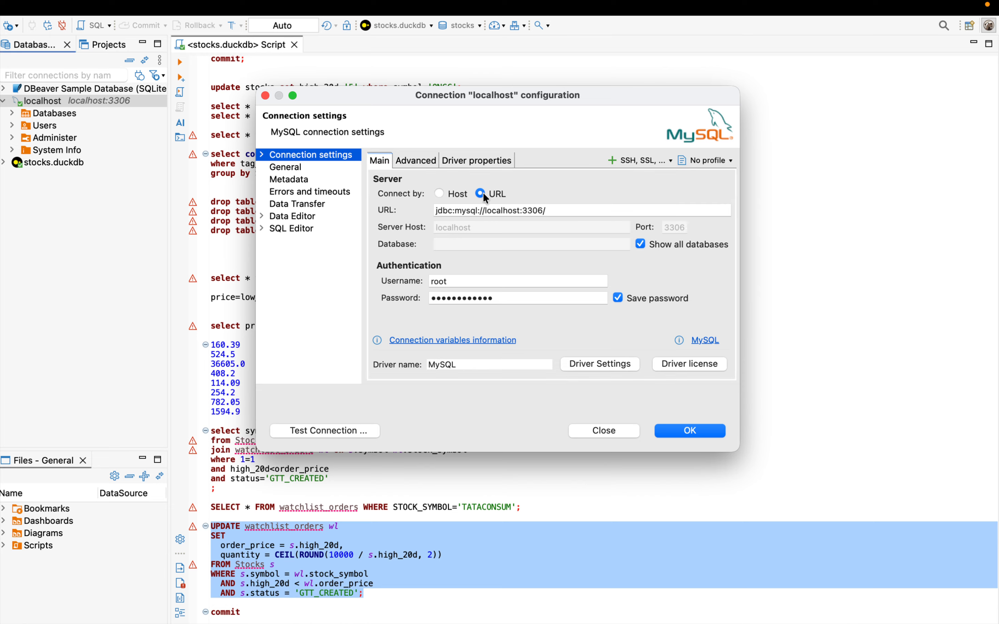
pyautogui.click(438, 193)
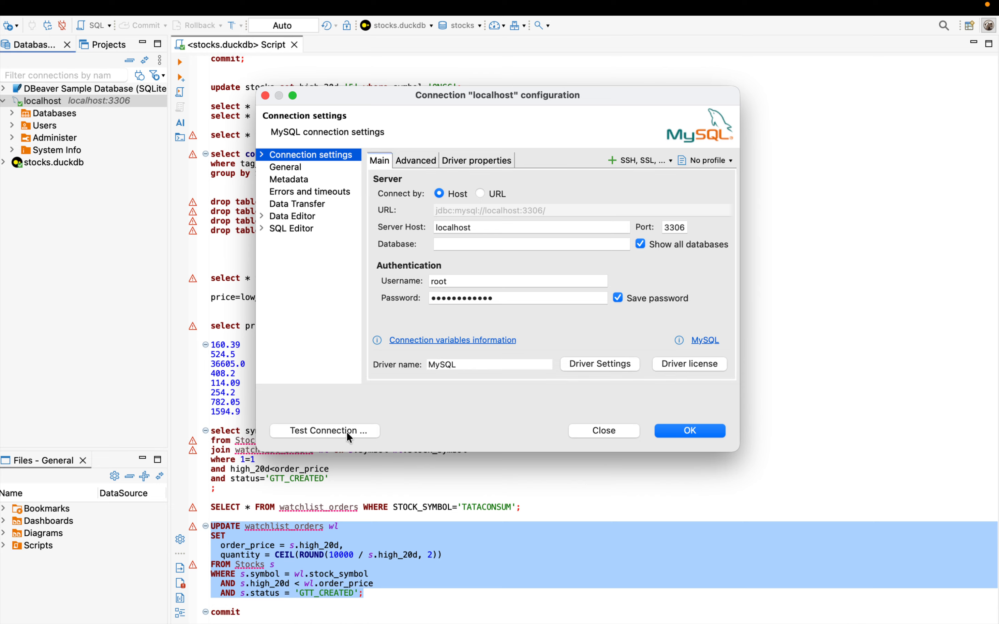
pyautogui.click(332, 437)
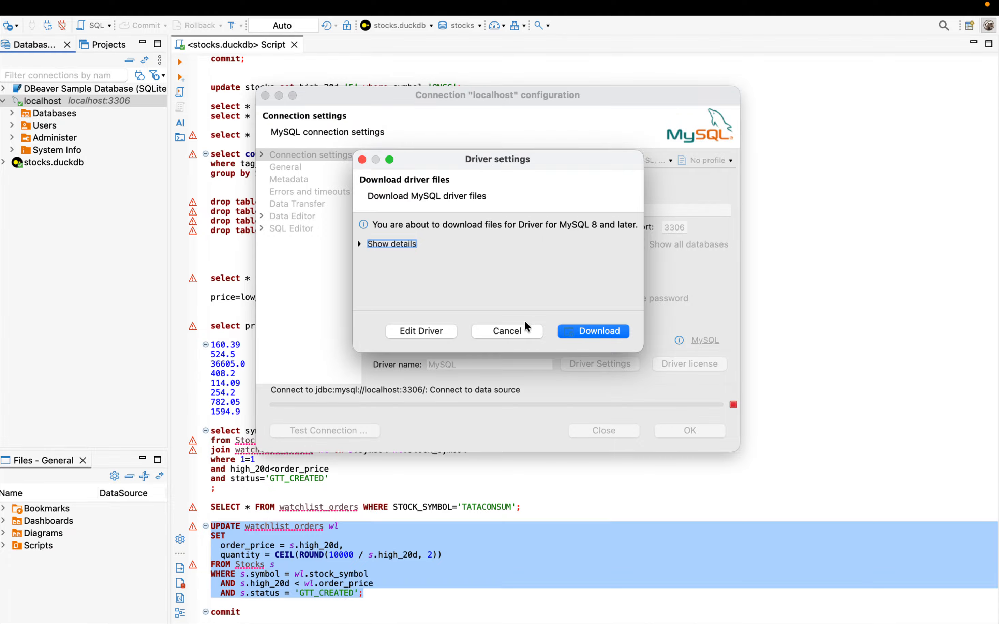
pyautogui.click(593, 335)
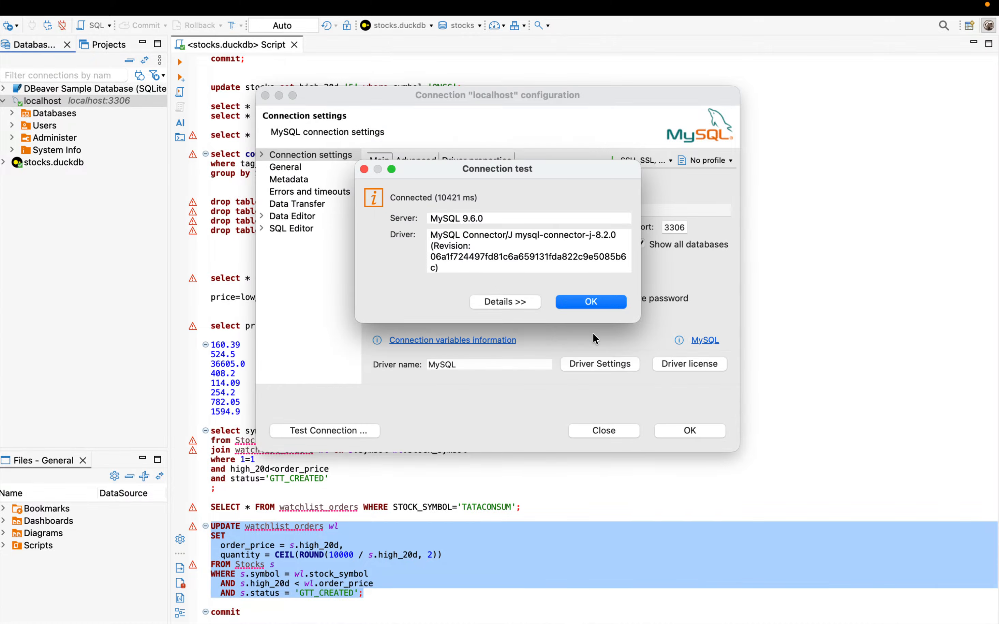
pyautogui.click(590, 305)
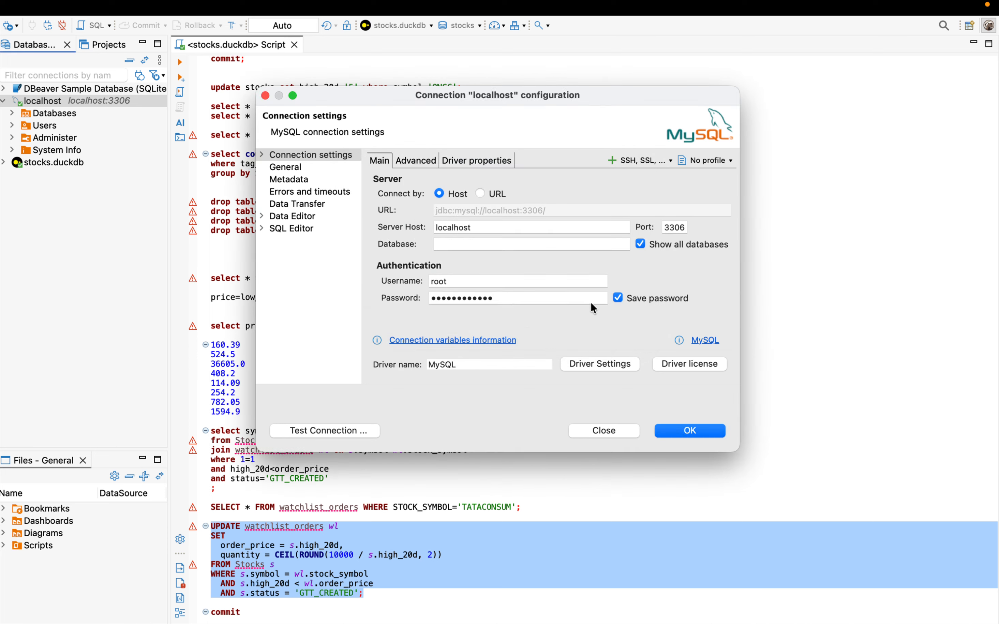
# Step: Save the localhost connection with a reconnect, and expand it in the database navigator
pyautogui.click(688, 433)
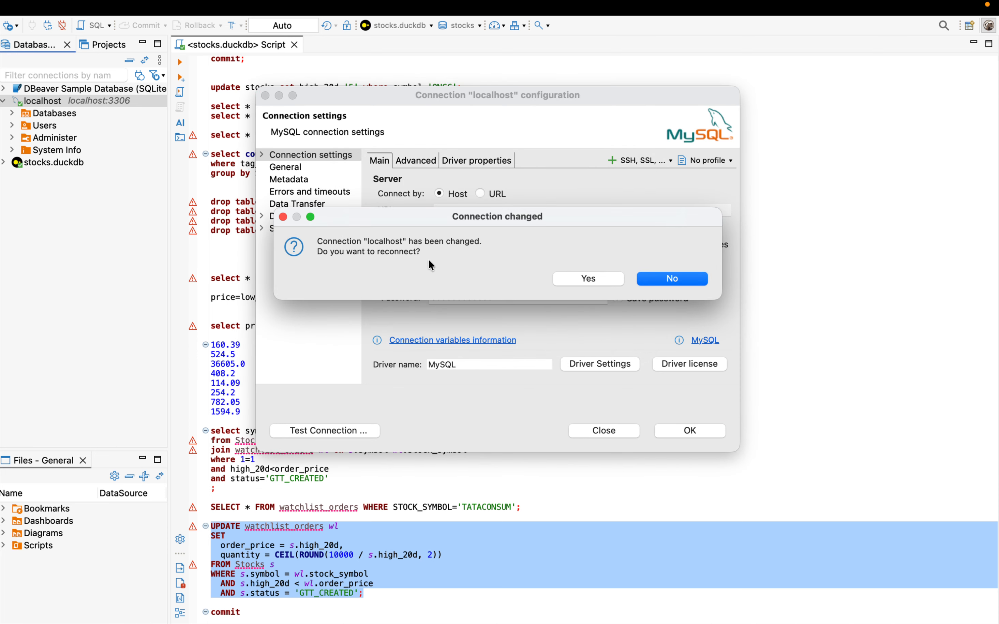
pyautogui.click(602, 278)
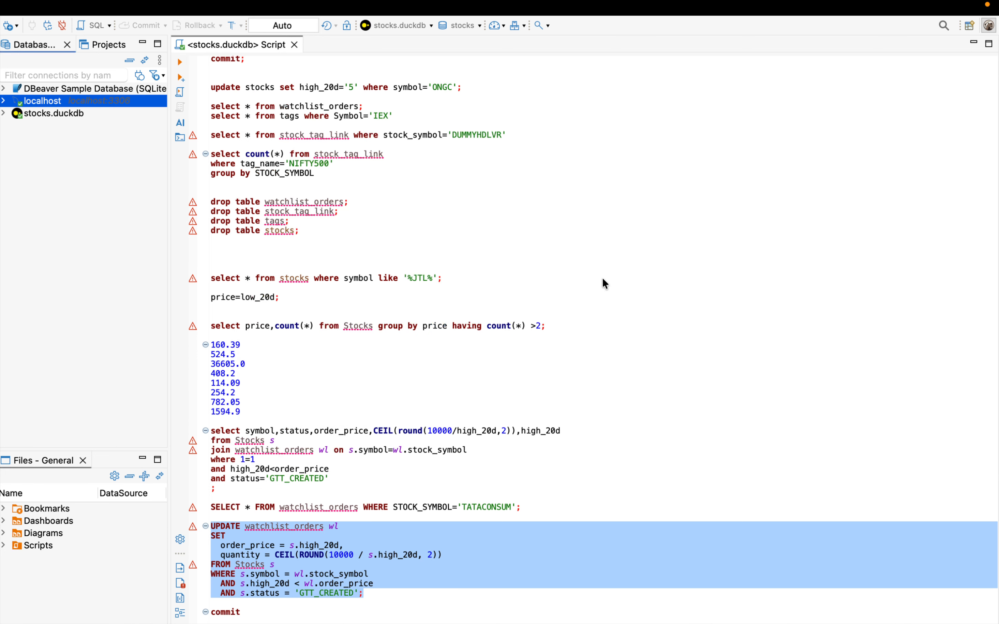
pyautogui.click(4, 103)
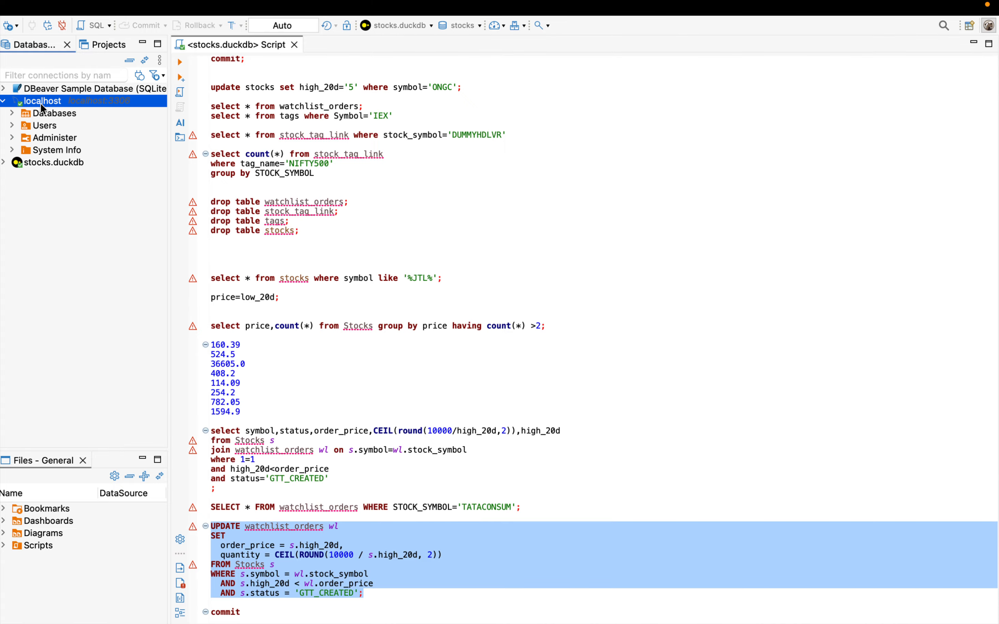
# Step: Examine the databases and users under the localhost connection, and collapse the tree again
pyautogui.click(35, 113)
pyautogui.click(13, 114)
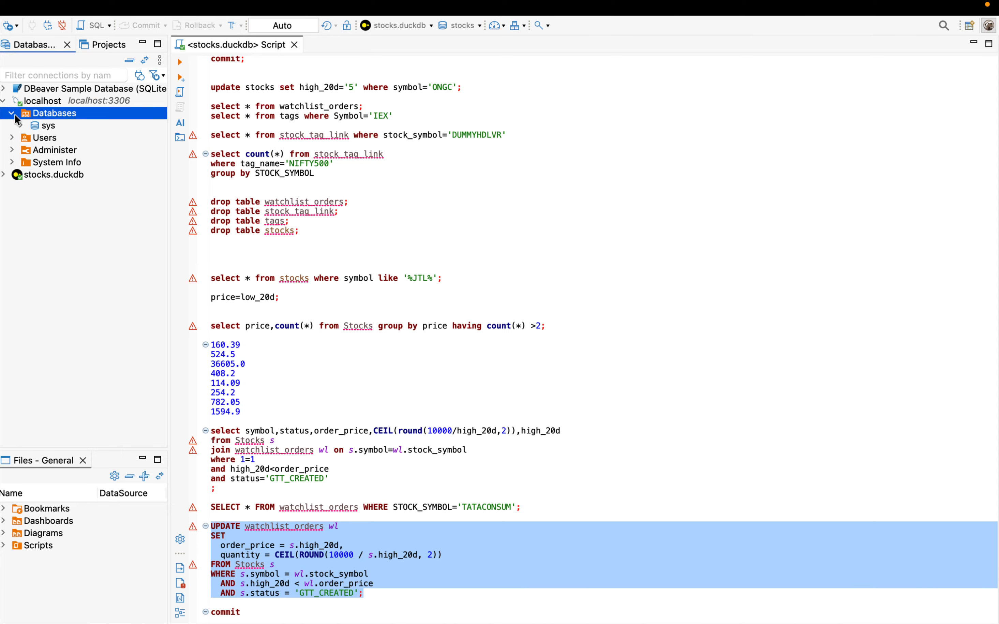
pyautogui.click(13, 139)
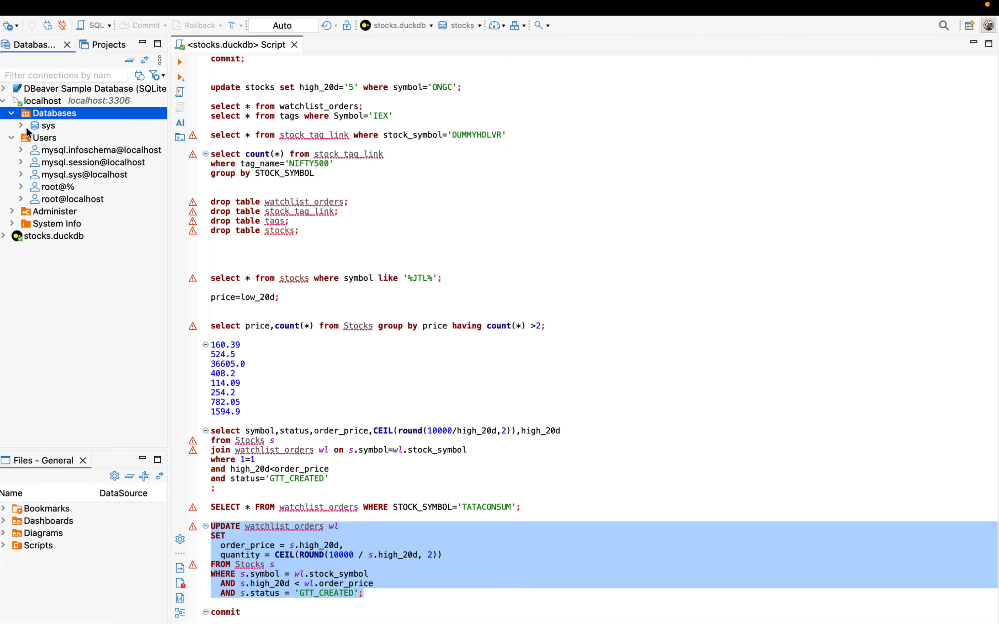
pyautogui.click(12, 139)
pyautogui.click(11, 116)
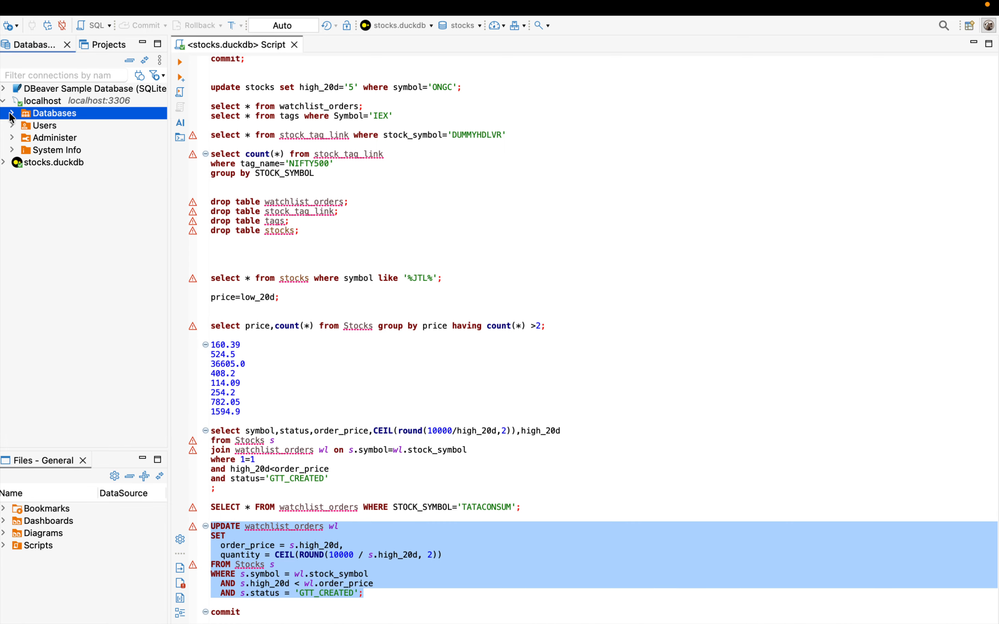
pyautogui.click(4, 105)
pyautogui.click(3, 102)
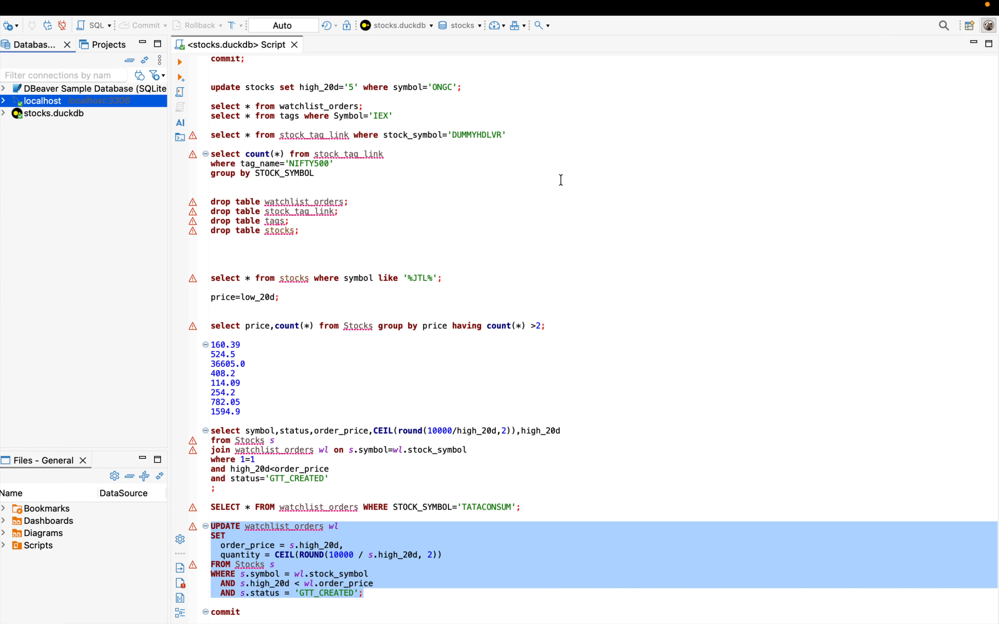
# Step: Switch to Docker Desktop, stop the my-mysql container, and return to DBeaver
pyautogui.hotkey('ctrl', 'Right')
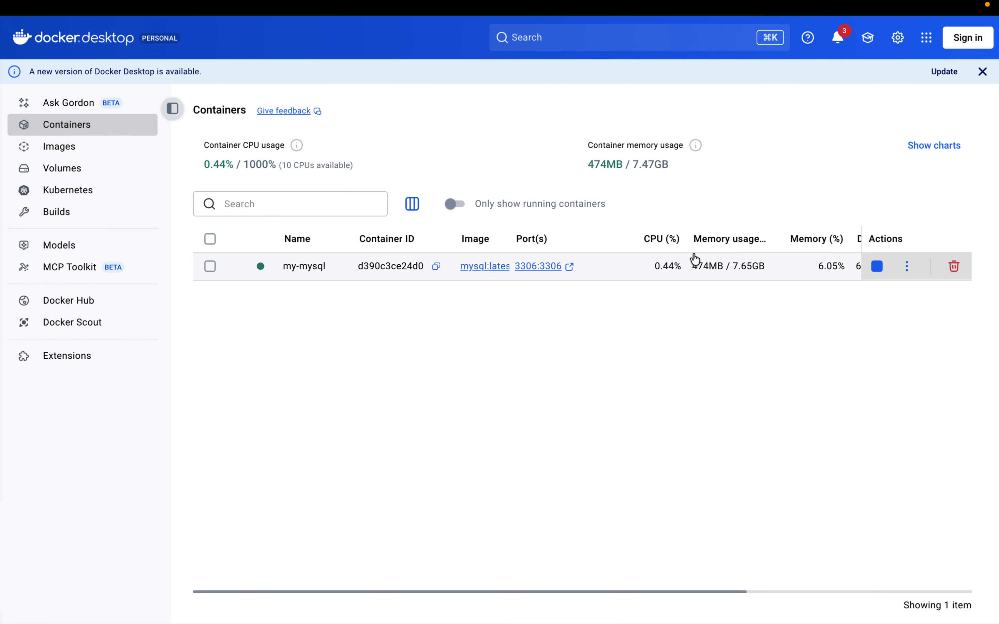
pyautogui.click(883, 268)
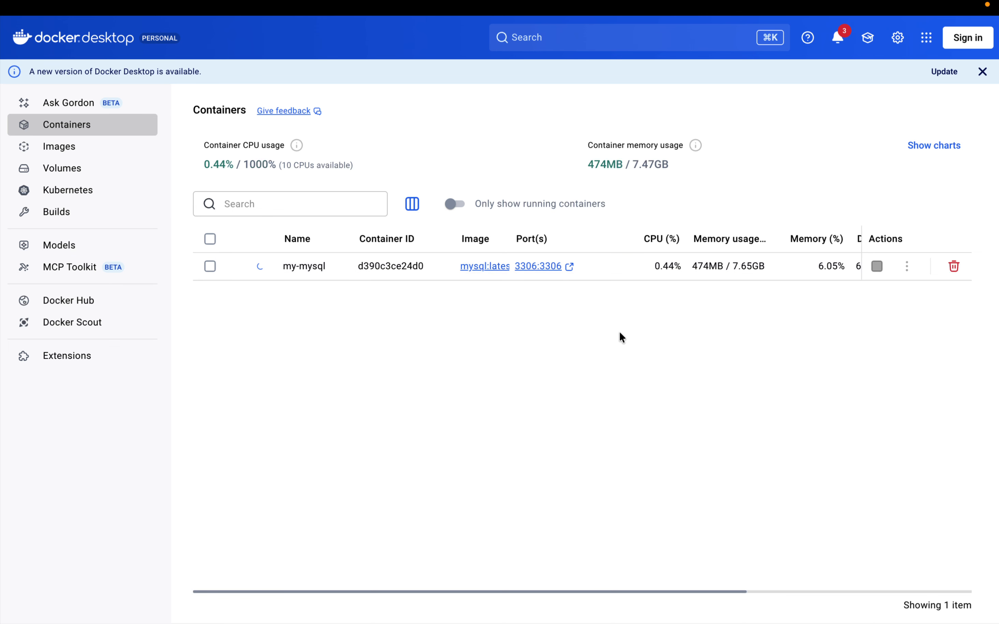
pyautogui.hotkey('ctrl', 'Left')
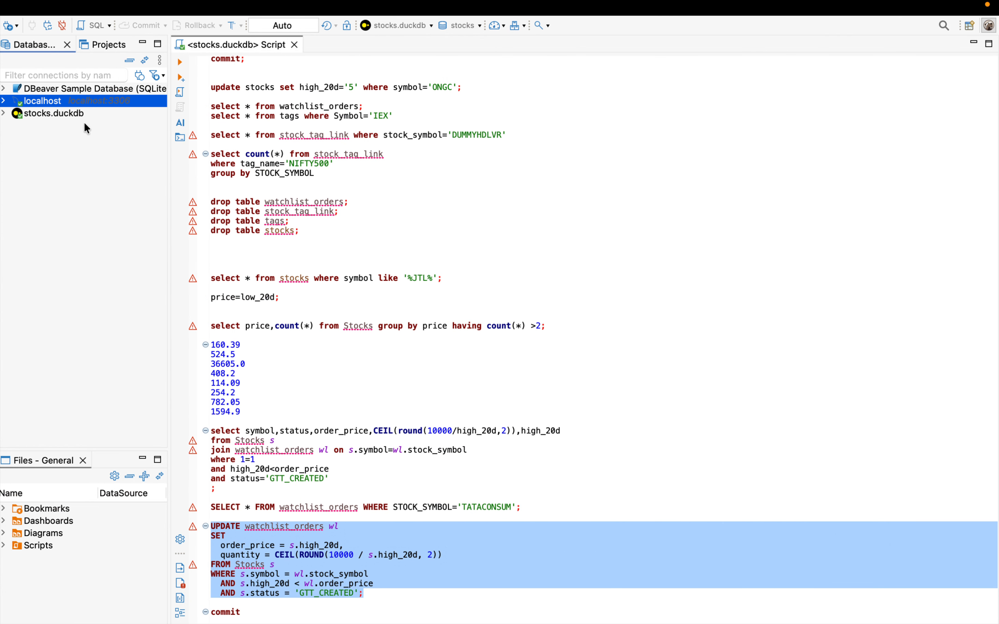
# Step: Disconnect the localhost connection in the database navigator
pyautogui.rightClick(45, 101)
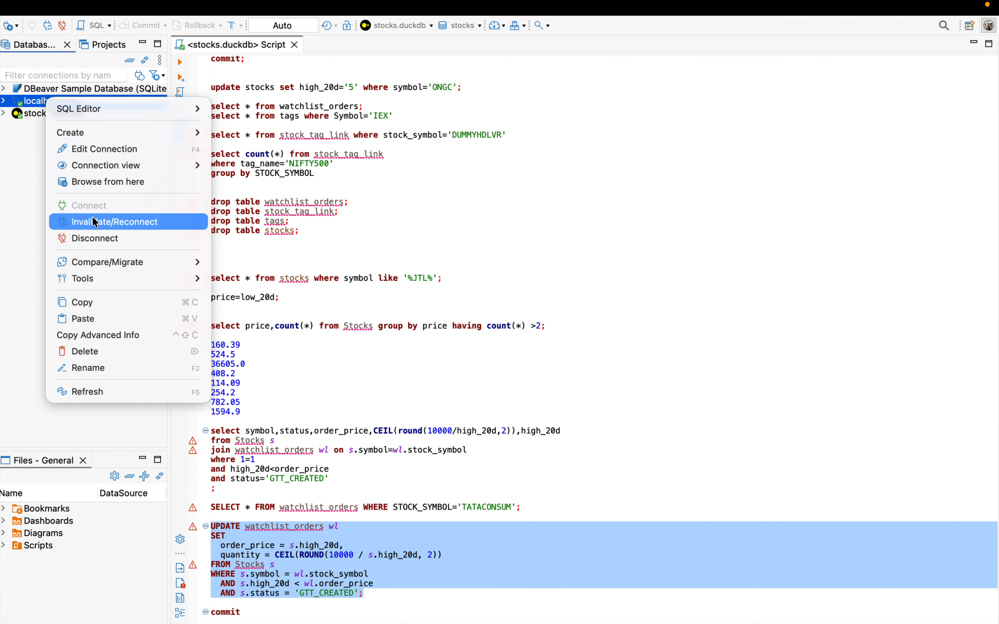
pyautogui.moveTo(96, 263)
pyautogui.click(96, 239)
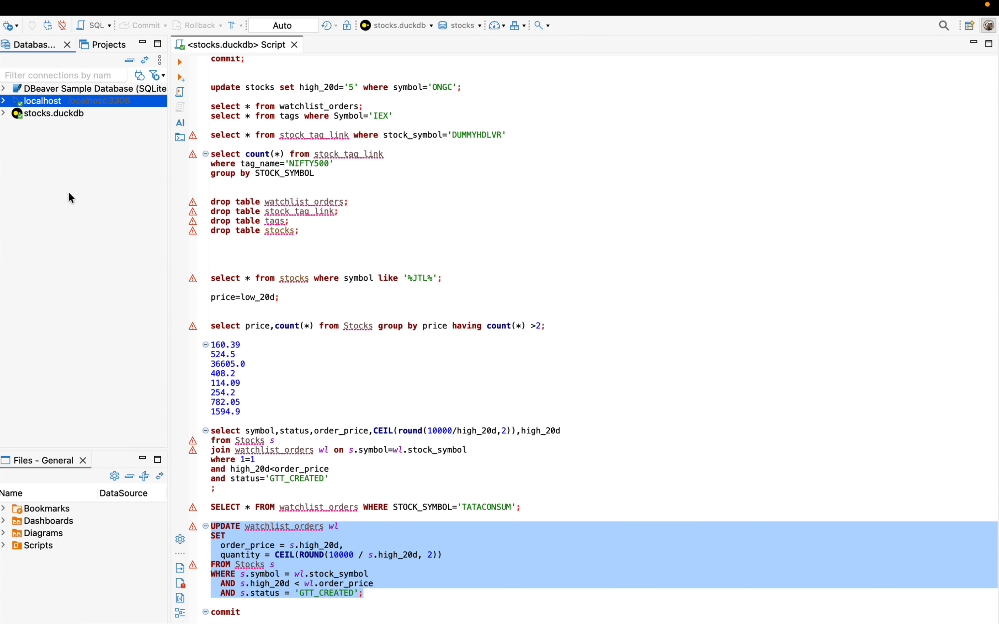
# Step: Try to connect to localhost with the container stopped, and dismiss the message
pyautogui.rightClick(25, 102)
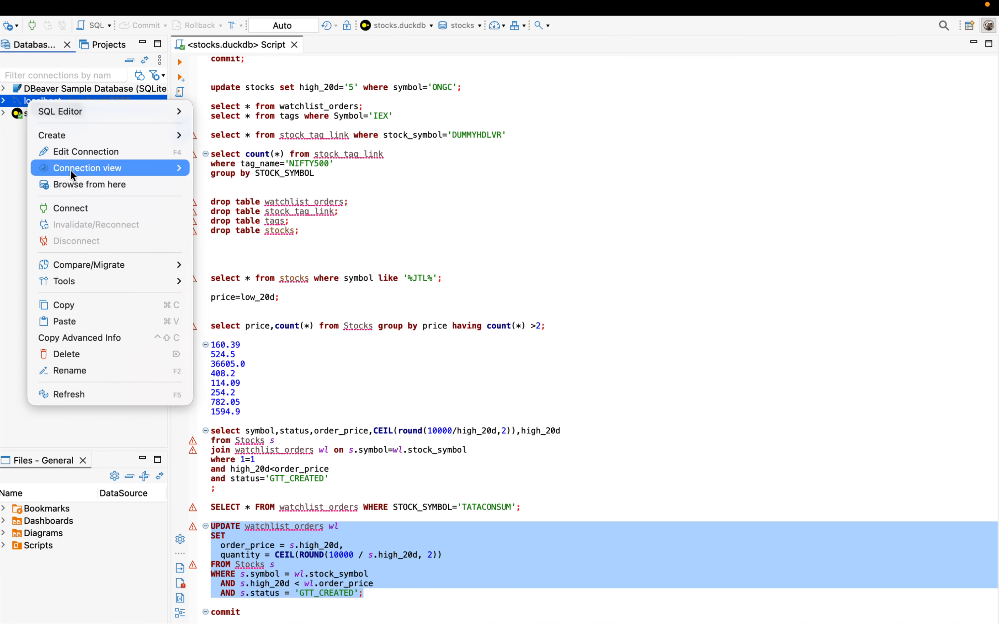
pyautogui.click(24, 95)
pyautogui.doubleClick(25, 100)
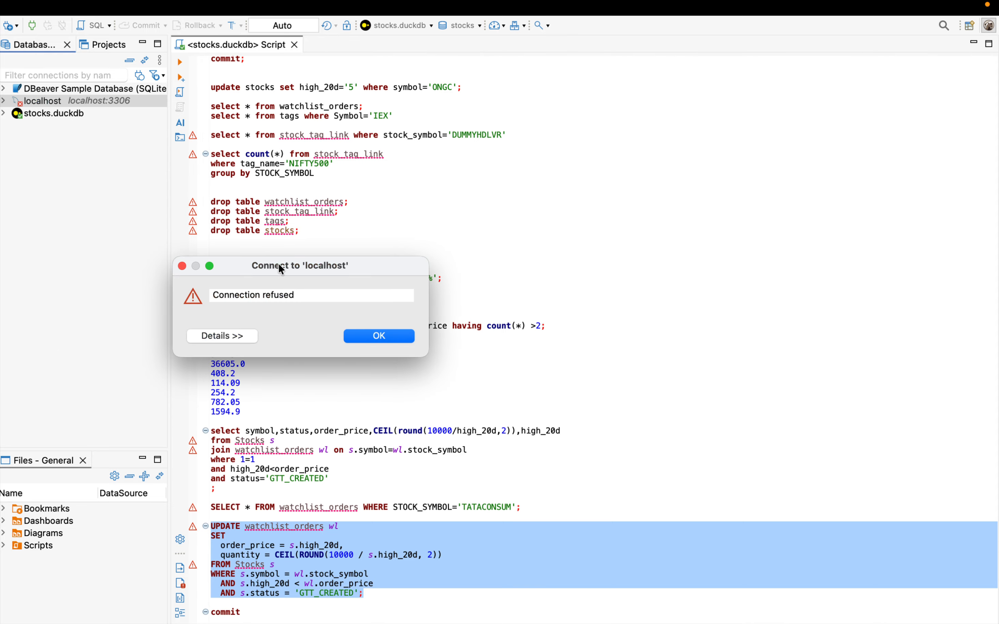
pyautogui.click(379, 336)
# Step: Start the my-mysql container in Docker Desktop, return to DBeaver to try connecting to localhost, and dismiss the message
pyautogui.hotkey('ctrl', 'Right')
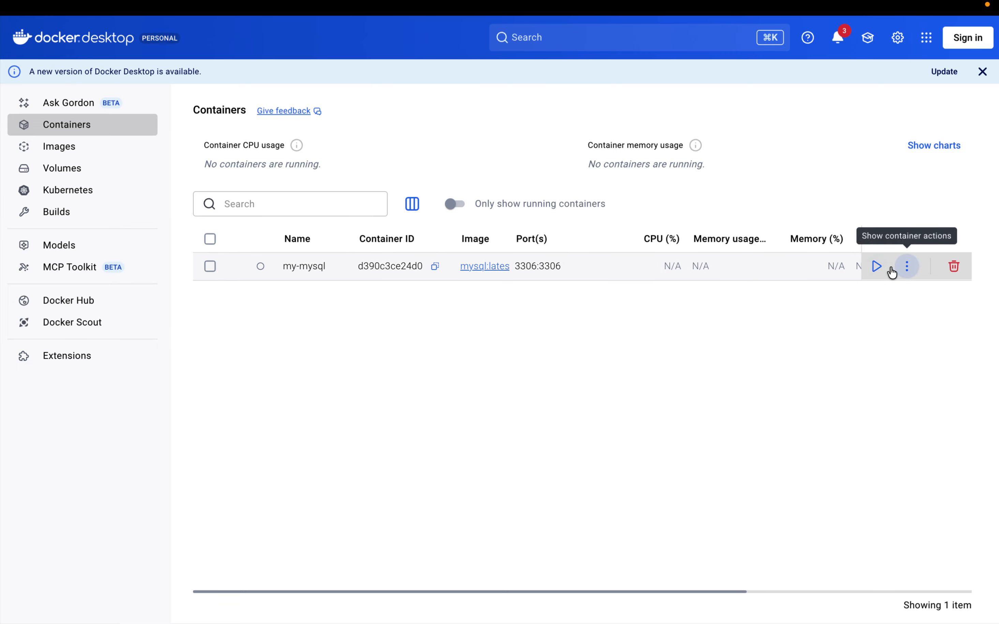
pyautogui.click(877, 266)
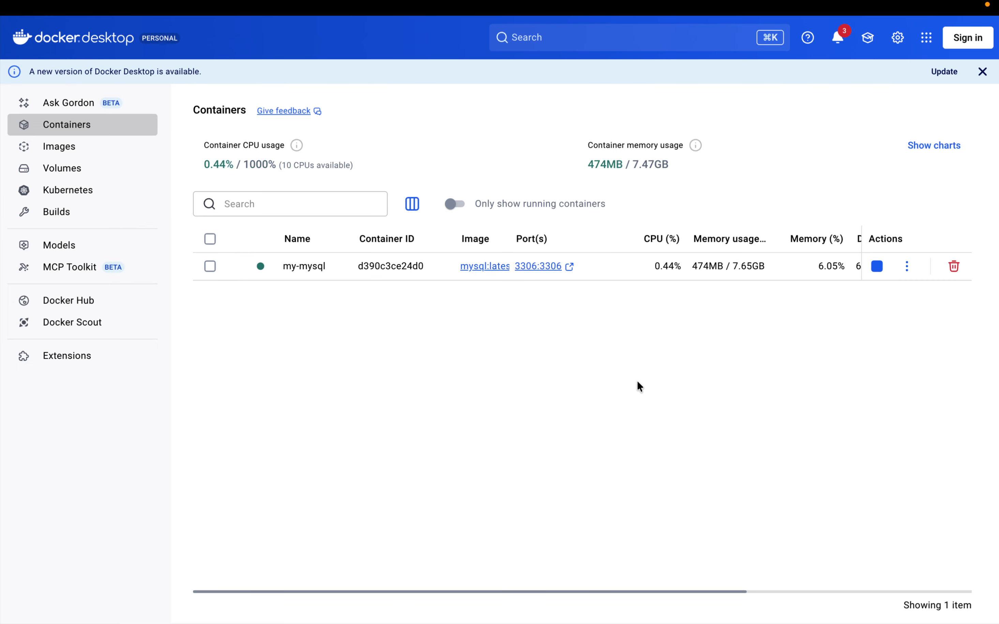
pyautogui.hotkey('ctrl', 'Left')
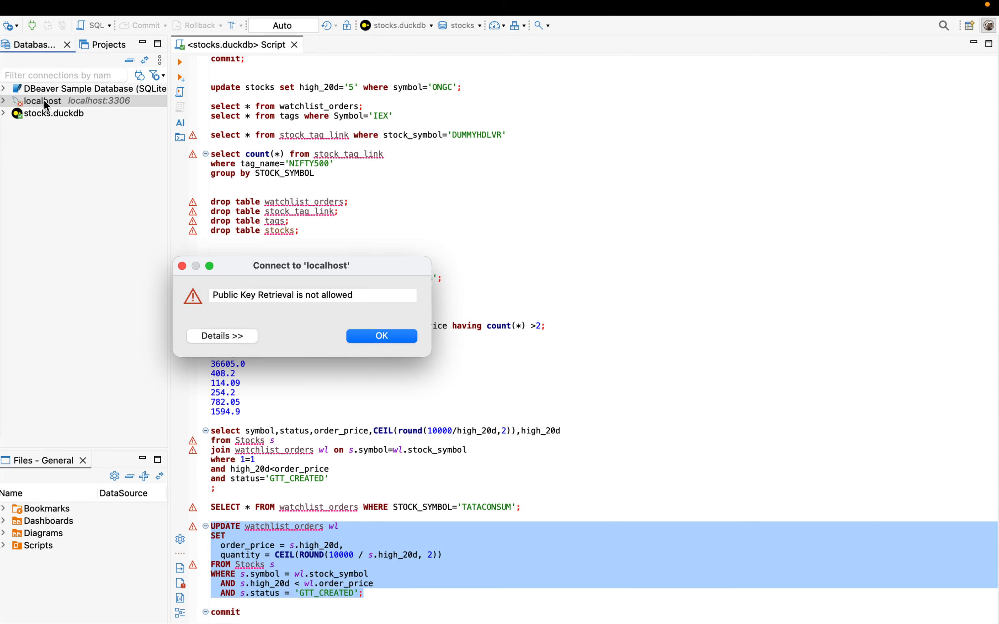
pyautogui.click(390, 337)
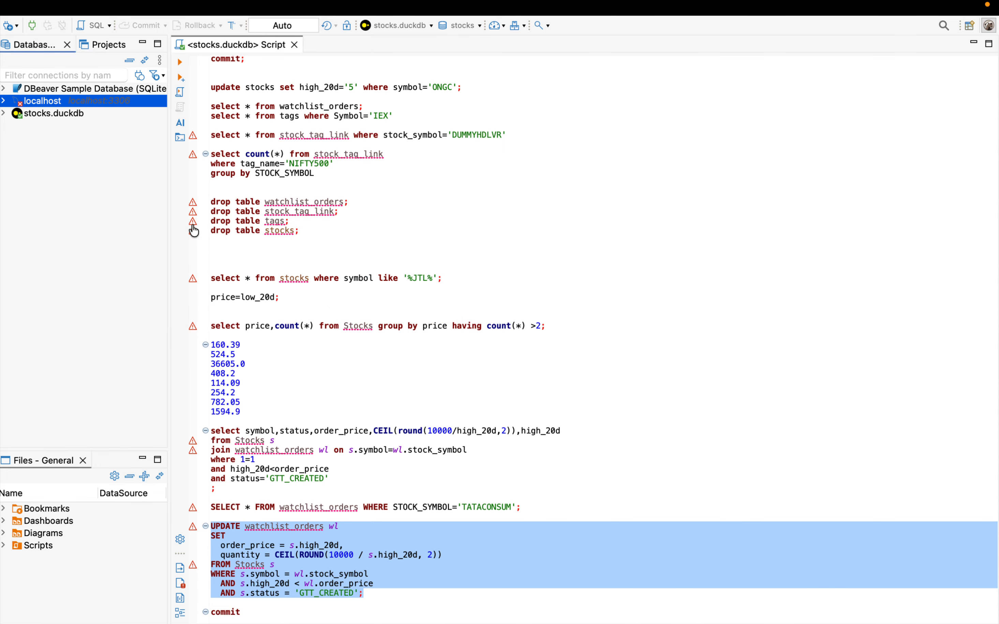
# Step: Set the localhost connection to connect by URL in its main connection settings and save the change
pyautogui.rightClick(27, 106)
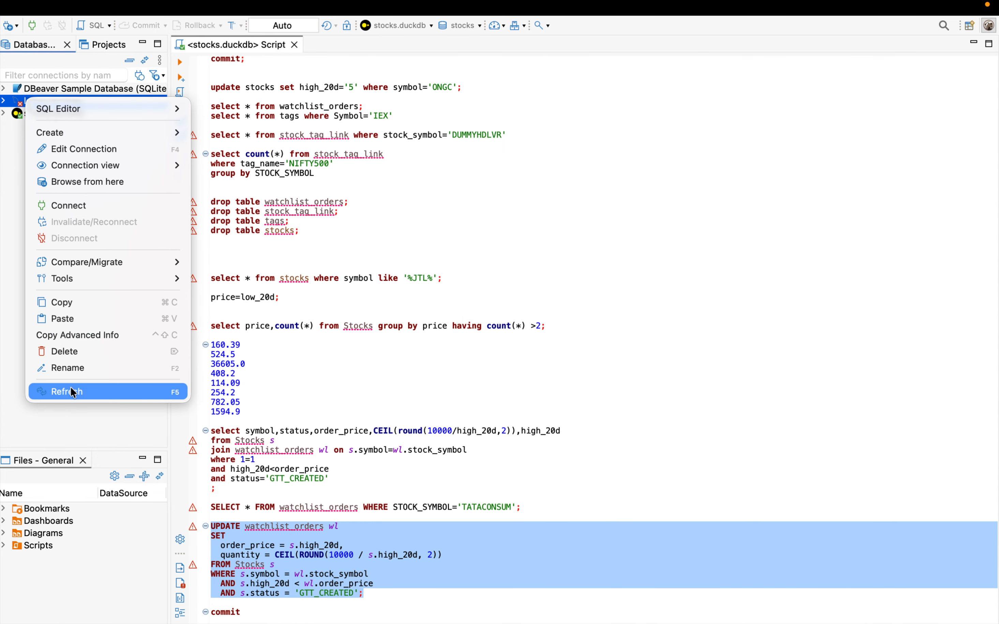
pyautogui.click(67, 143)
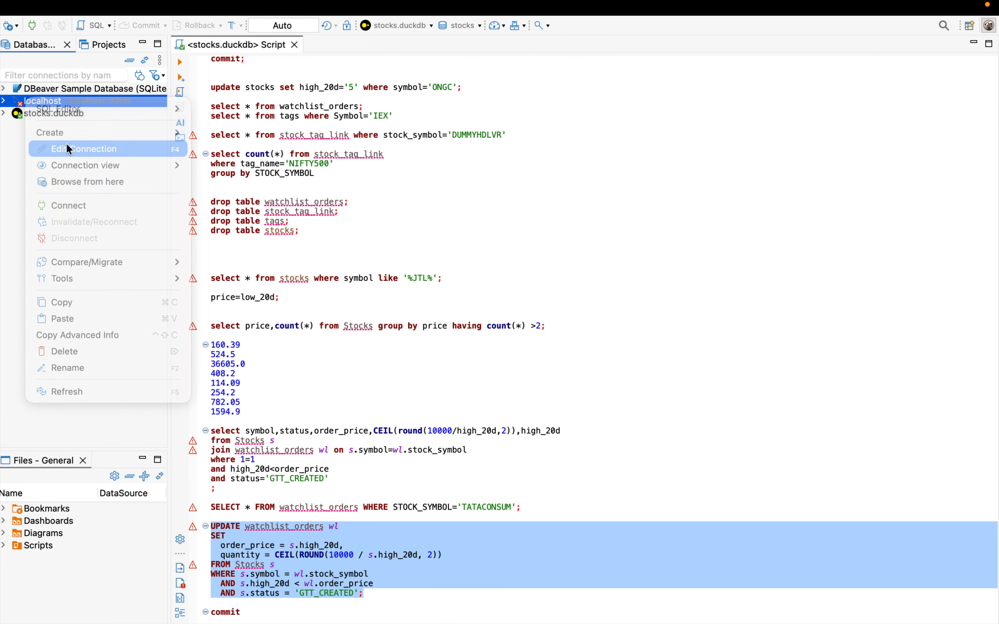
pyautogui.click(420, 161)
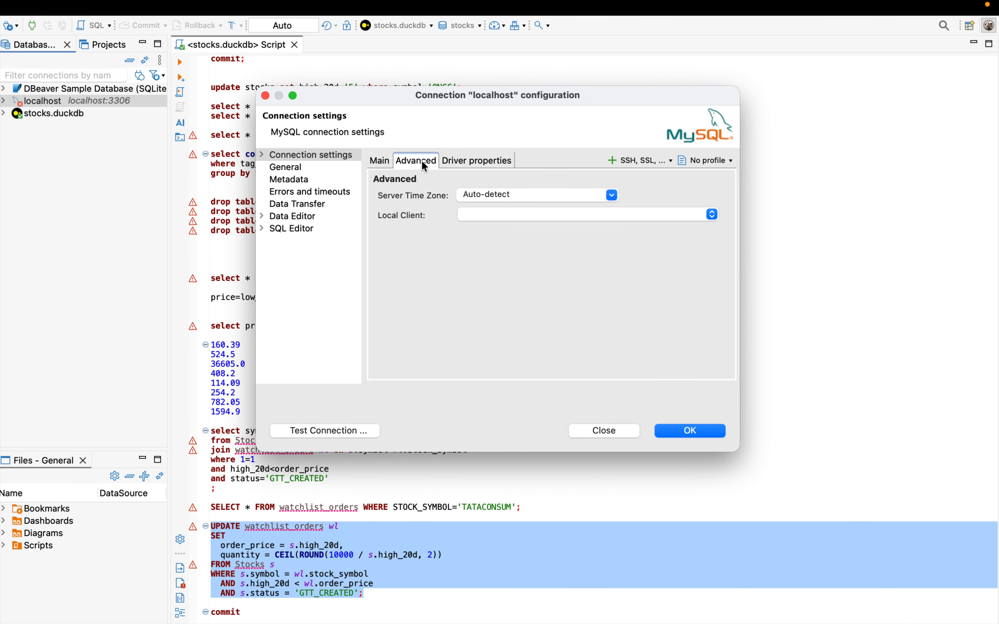
pyautogui.click(384, 160)
pyautogui.click(480, 194)
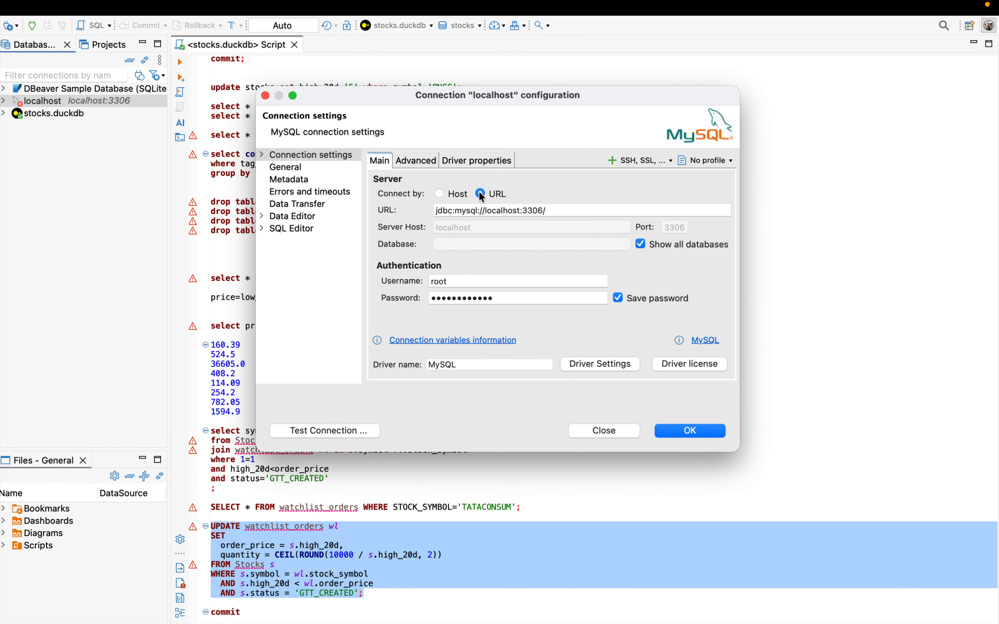
pyautogui.click(691, 432)
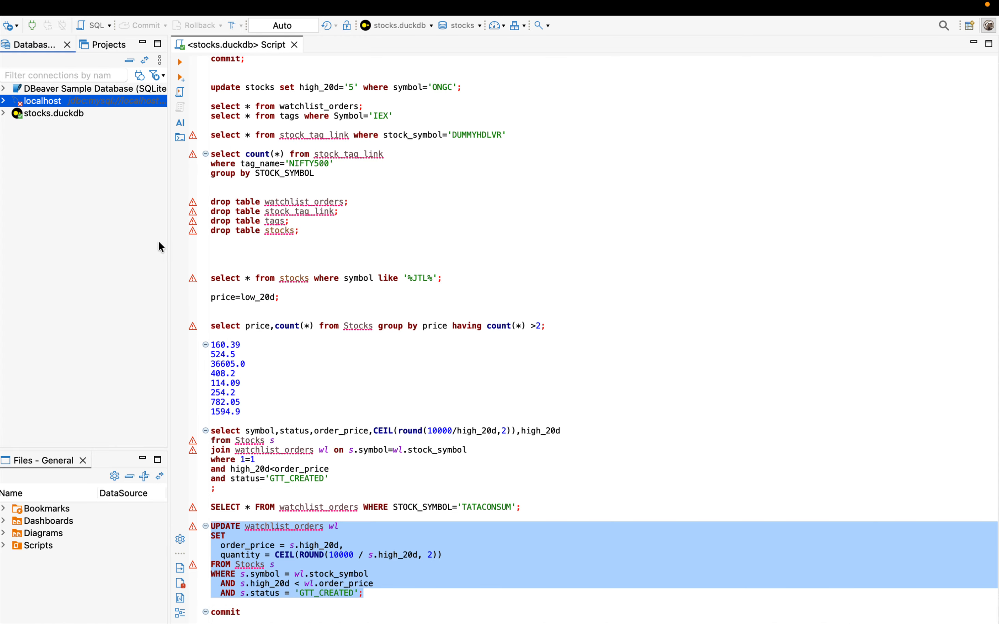
# Step: Try to connect to localhost in URL mode, and dismiss the message
pyautogui.rightClick(29, 108)
pyautogui.click(57, 226)
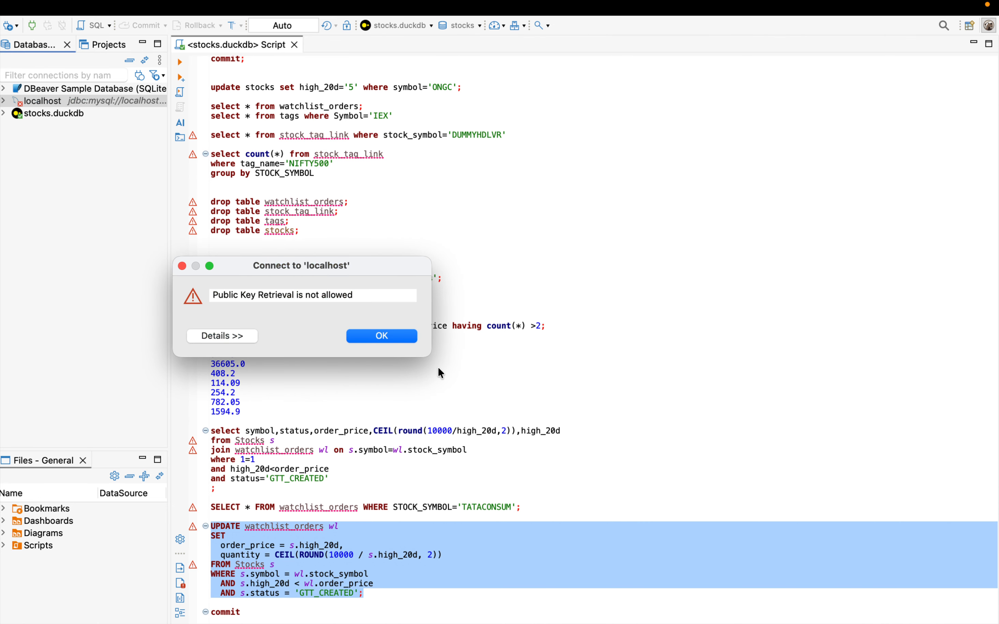
pyautogui.click(405, 341)
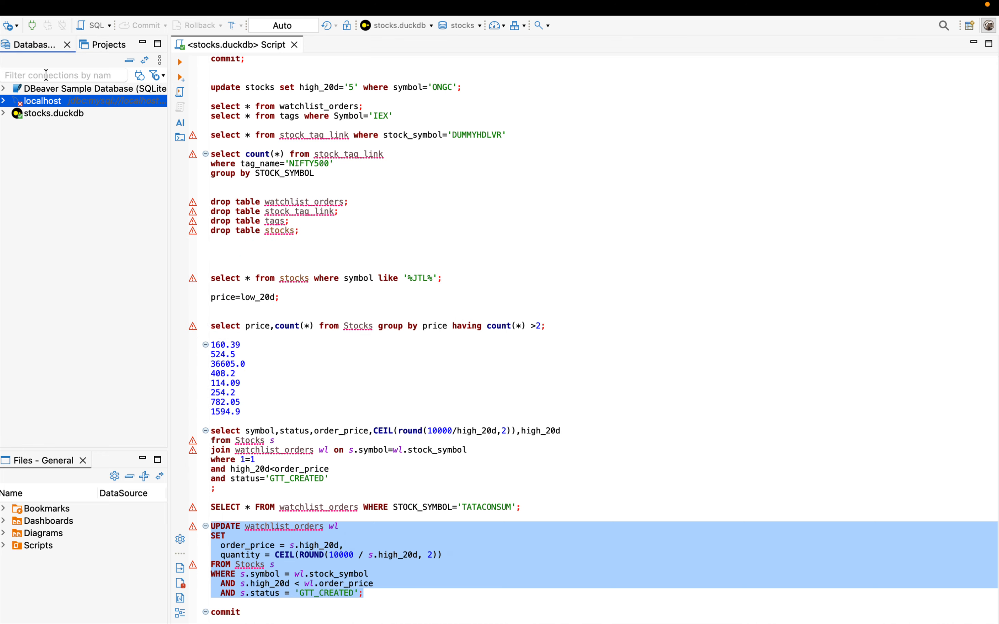
# Step: Open the localhost connection's settings in URL mode and check the example JDBC URL in Safari before returning to DBeaver
pyautogui.rightClick(50, 103)
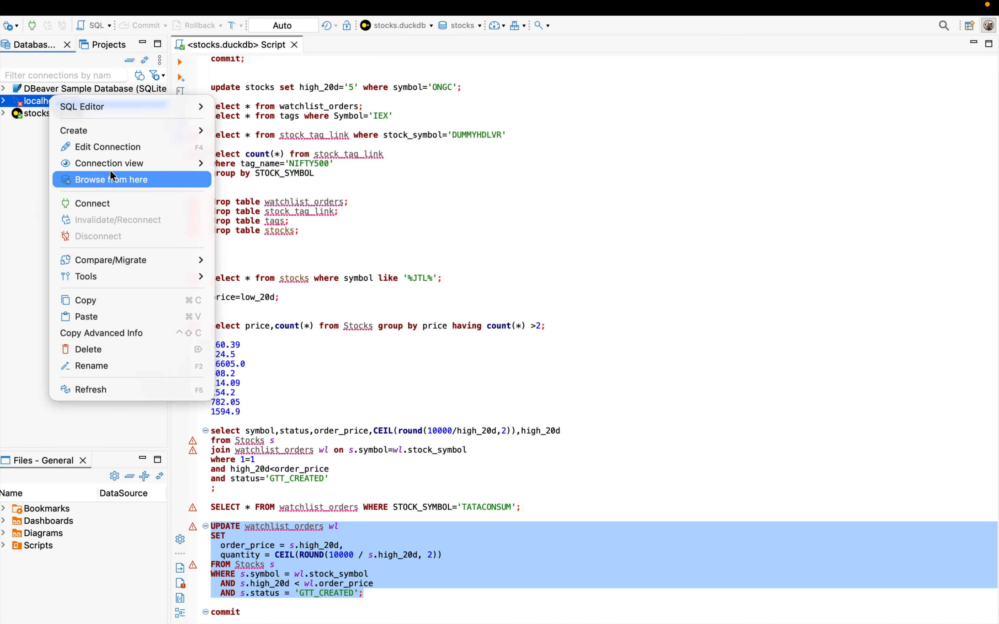
pyautogui.click(109, 146)
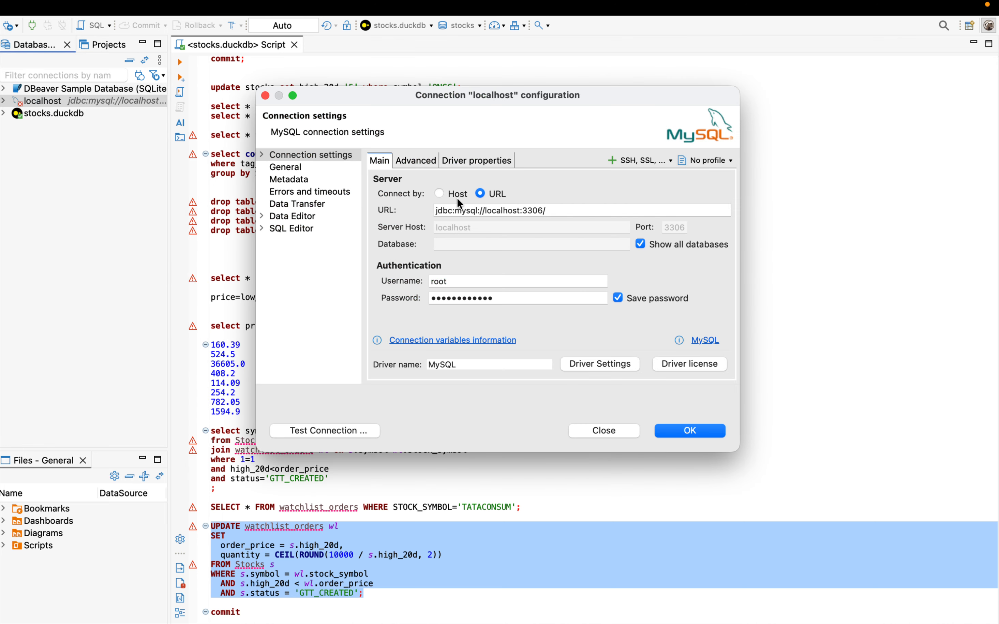
pyautogui.click(440, 194)
pyautogui.click(484, 192)
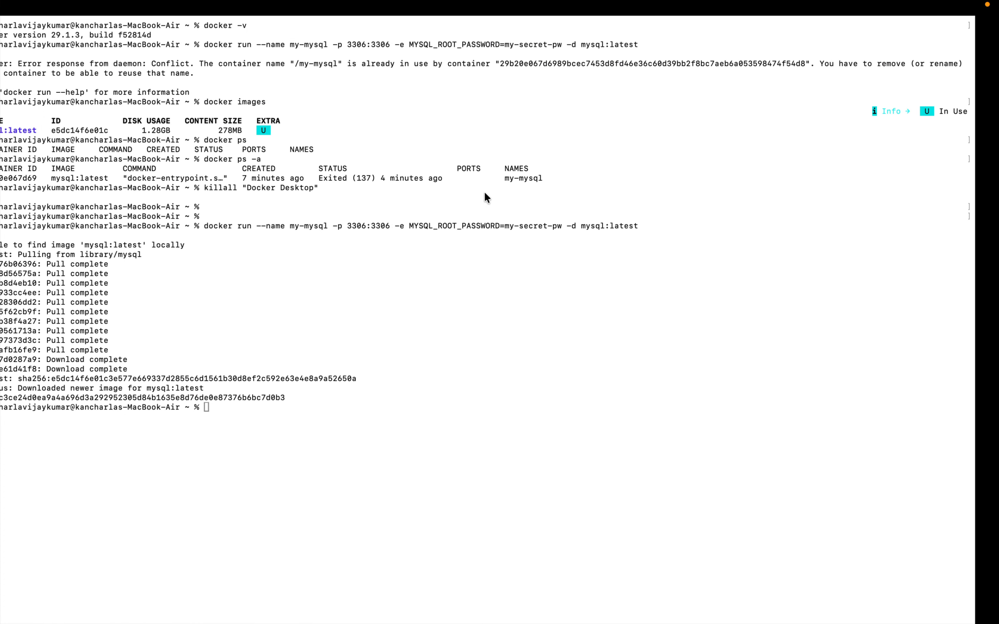
pyautogui.hotkey('ctrl', 'Left')
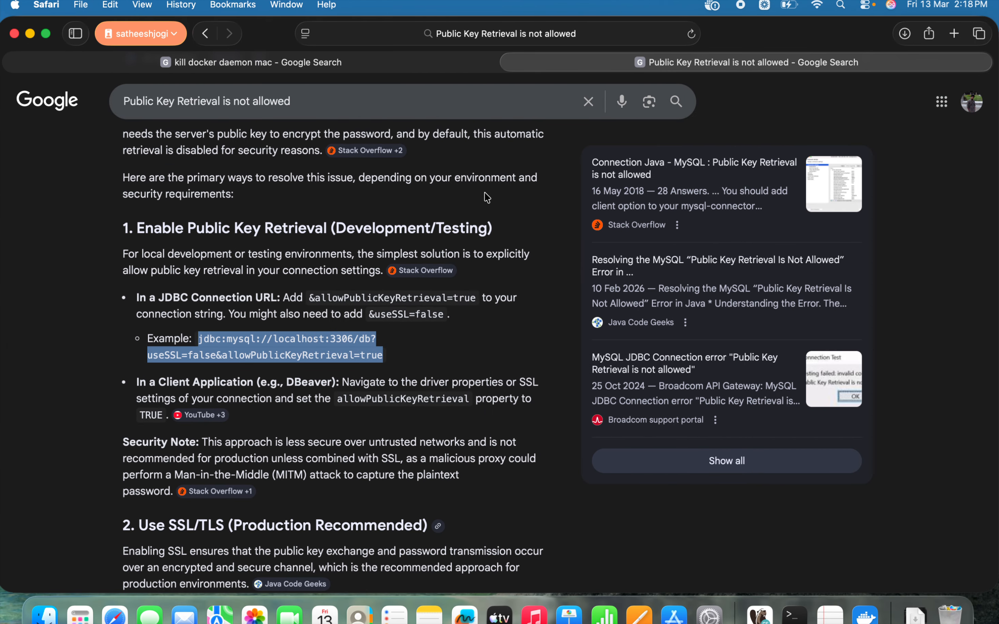
pyautogui.hotkey('ctrl', 'Right')
pyautogui.hotkey('ctrl', 'Right')
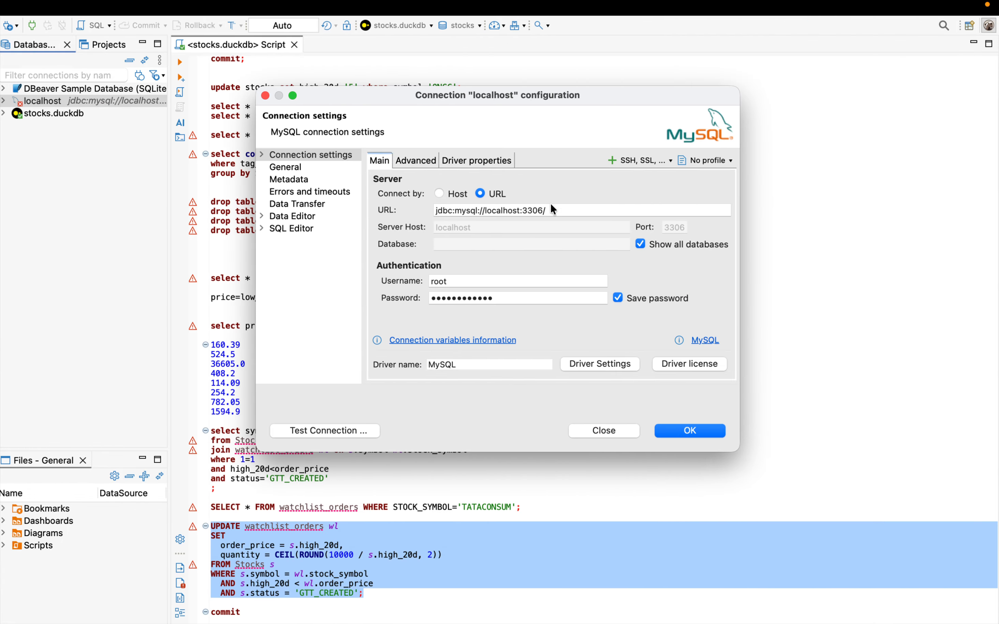
# Step: Replace the connection URL with jdbc:mysql://localhost:3306/db?useSSL=false&allowPublicKeyRetrieval=true, test the connection, and dismiss the message
pyautogui.click(551, 208)
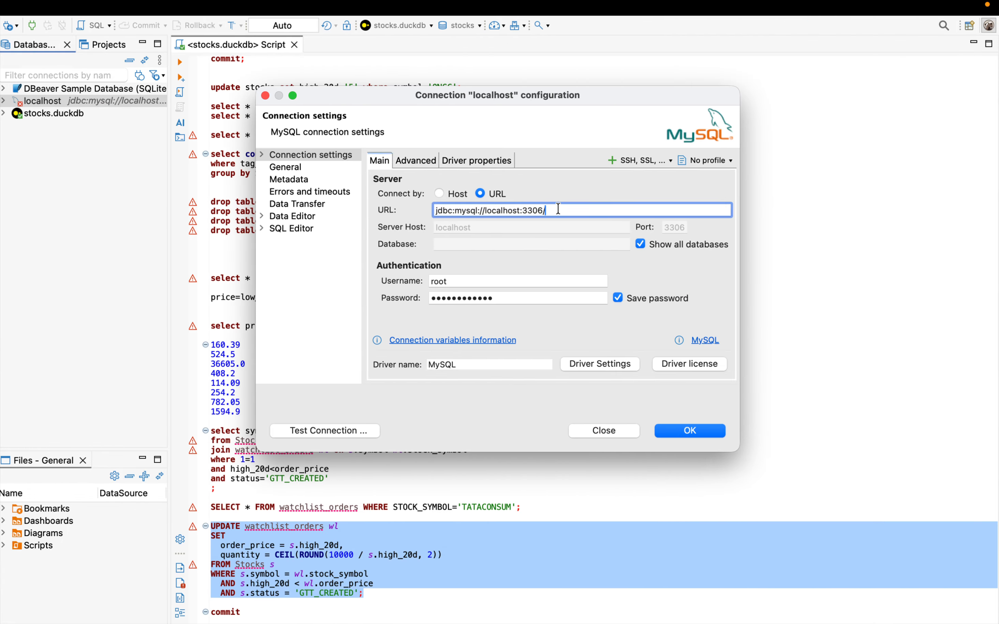
pyautogui.press('super+a')
pyautogui.write('jdbc:mysql://localhost:3306/db?useSSL=false&allowPublicKeyRetrieval=true')
pyautogui.press('super+a')
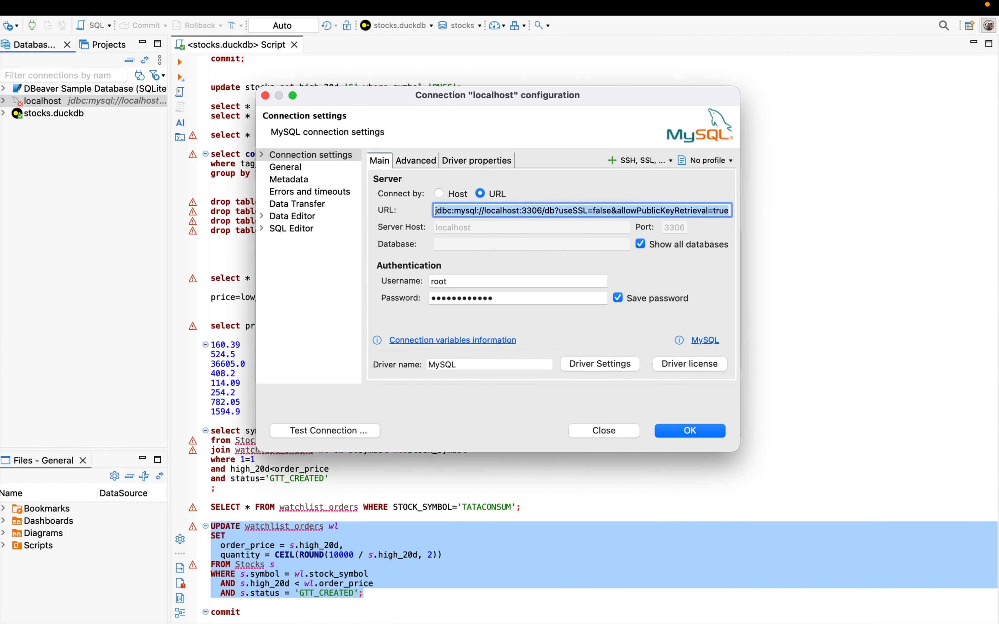
pyautogui.press('BackSpace')
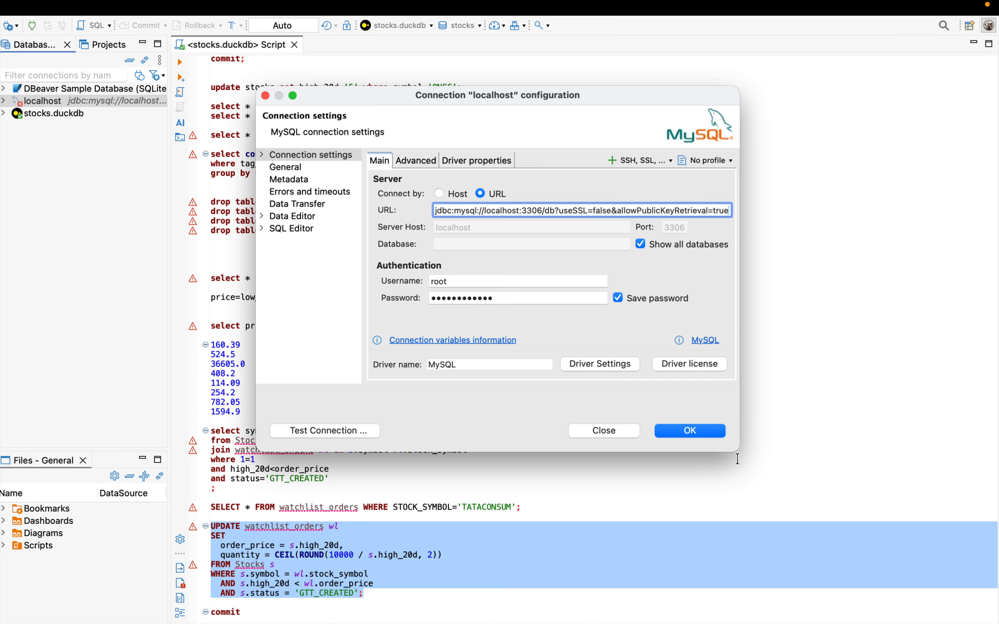
pyautogui.click(341, 427)
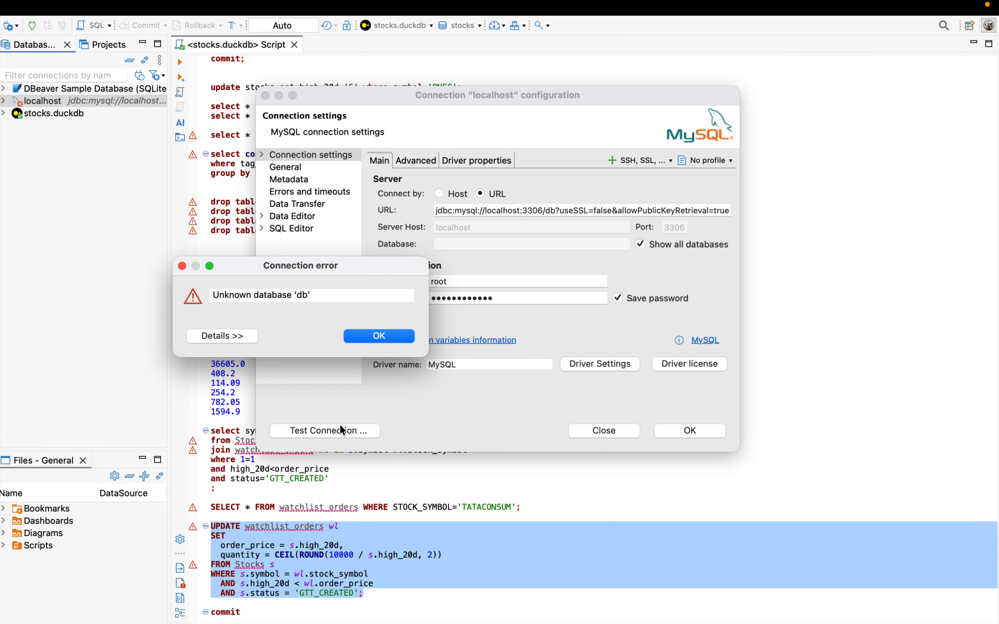
pyautogui.click(362, 336)
# Step: Set the localhost connection to connect by Host, save it after a connection test, and connect to it
pyautogui.click(442, 192)
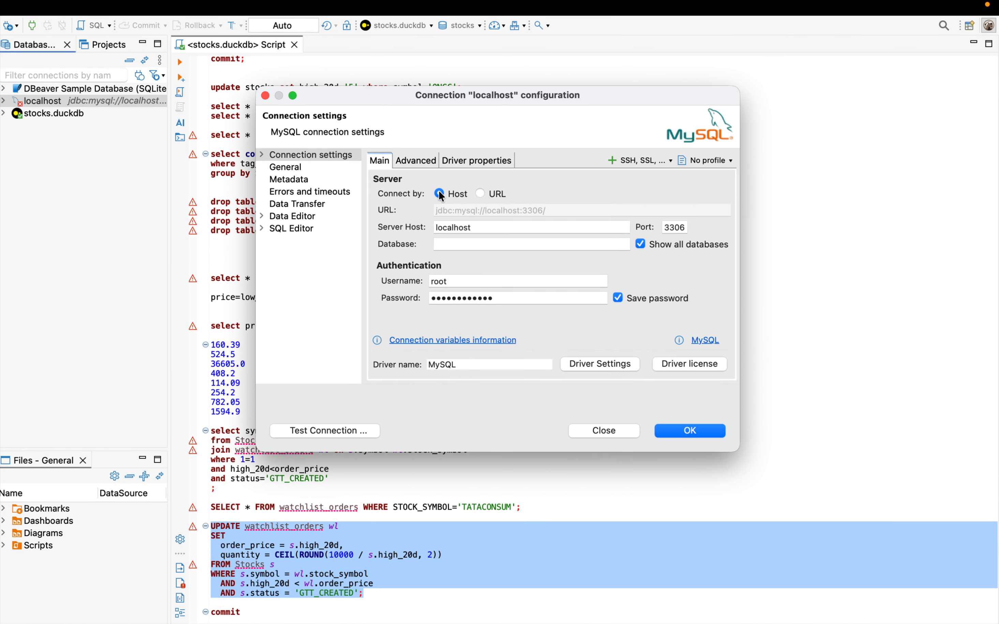
pyautogui.click(342, 432)
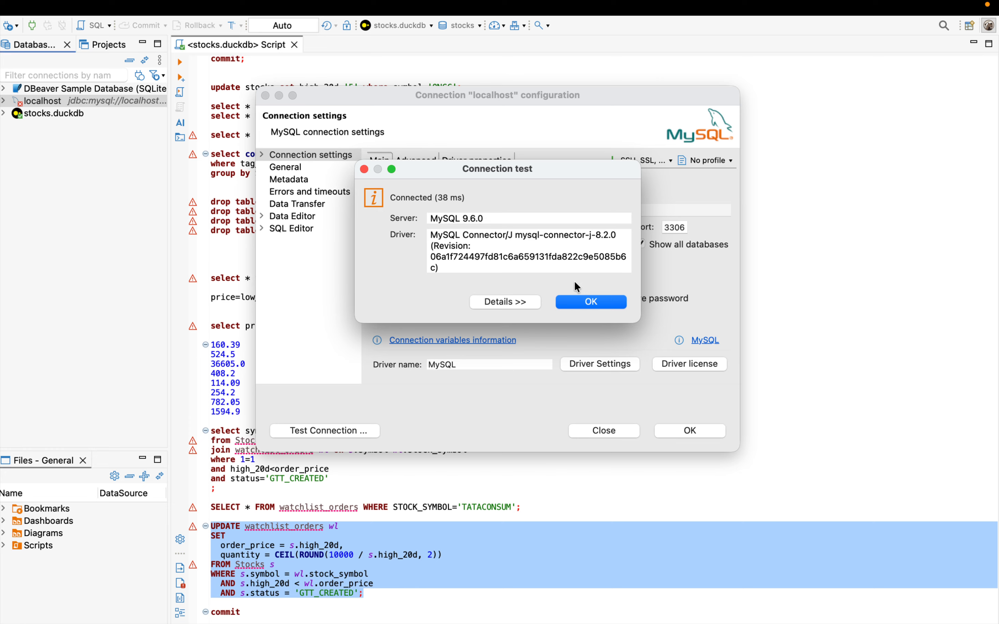
pyautogui.click(586, 302)
pyautogui.click(689, 430)
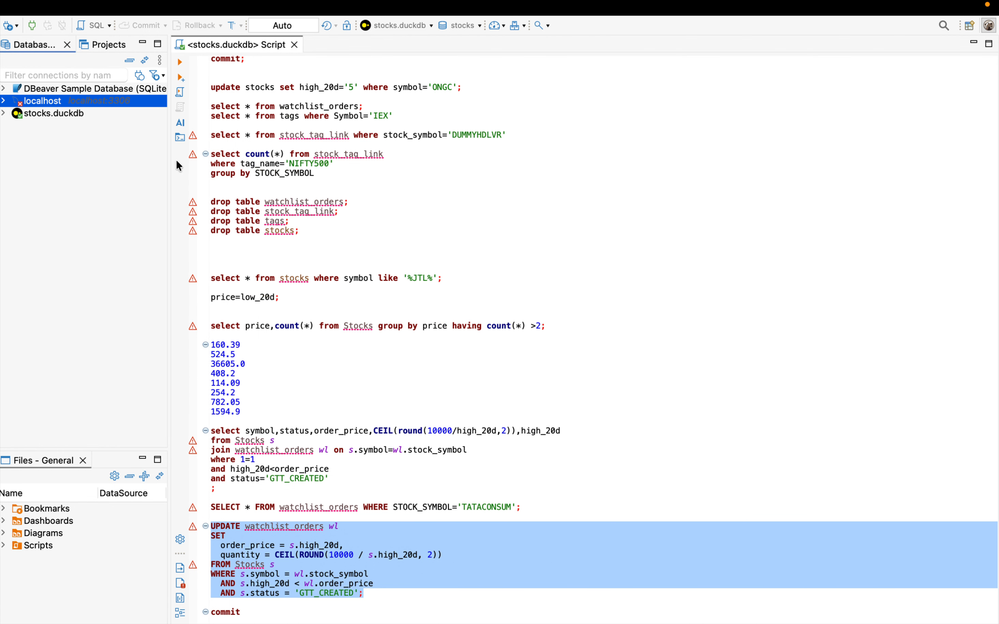
pyautogui.doubleClick(32, 100)
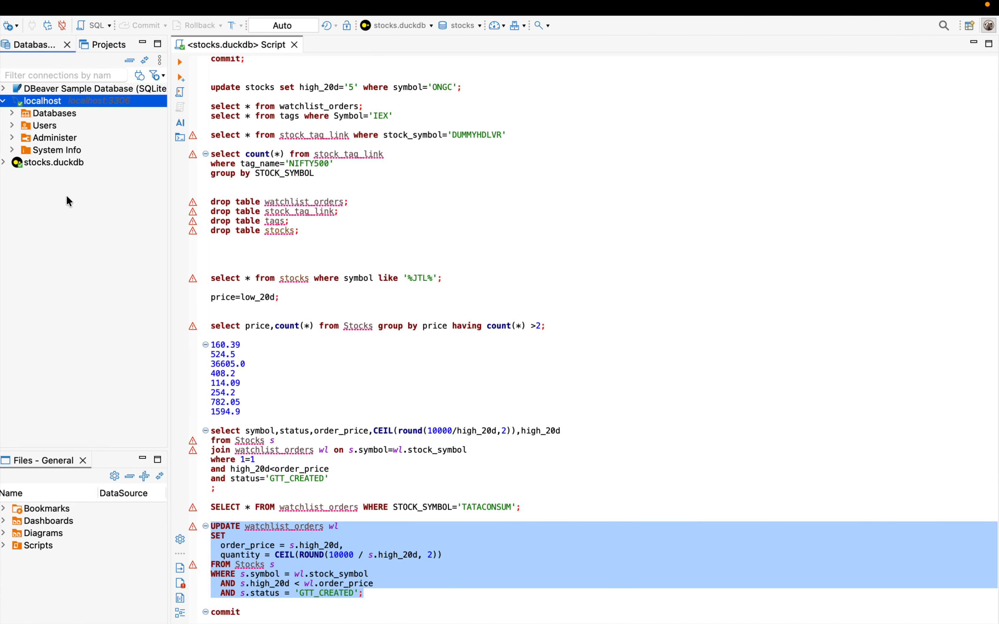
pyautogui.click(497, 188)
pyautogui.hotkey('ctrl', 'Right')
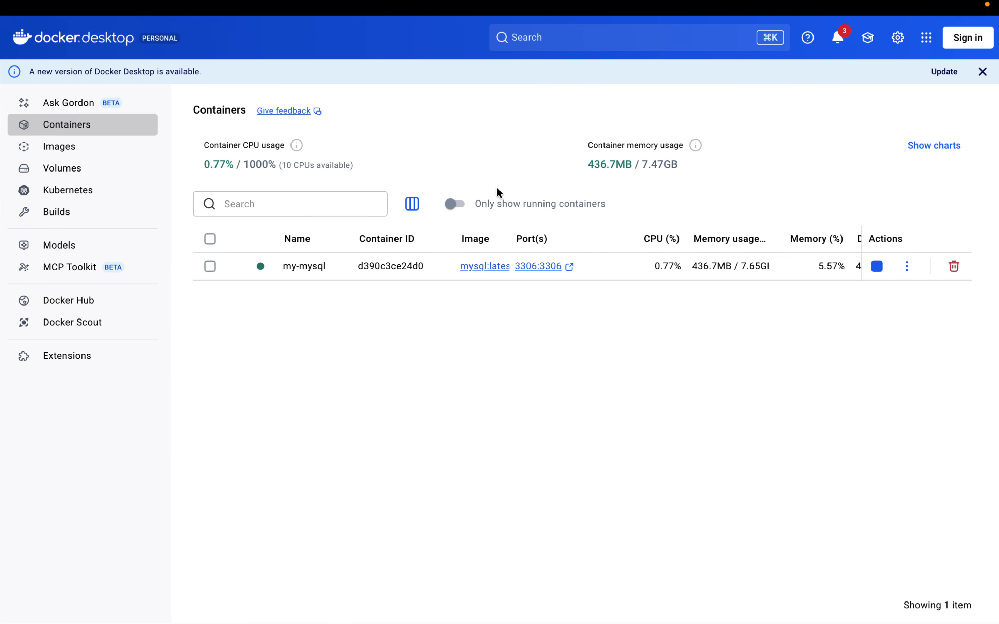
pyautogui.hotkey('ctrl', 'Right')
pyautogui.hotkey('ctrl', 'Left')
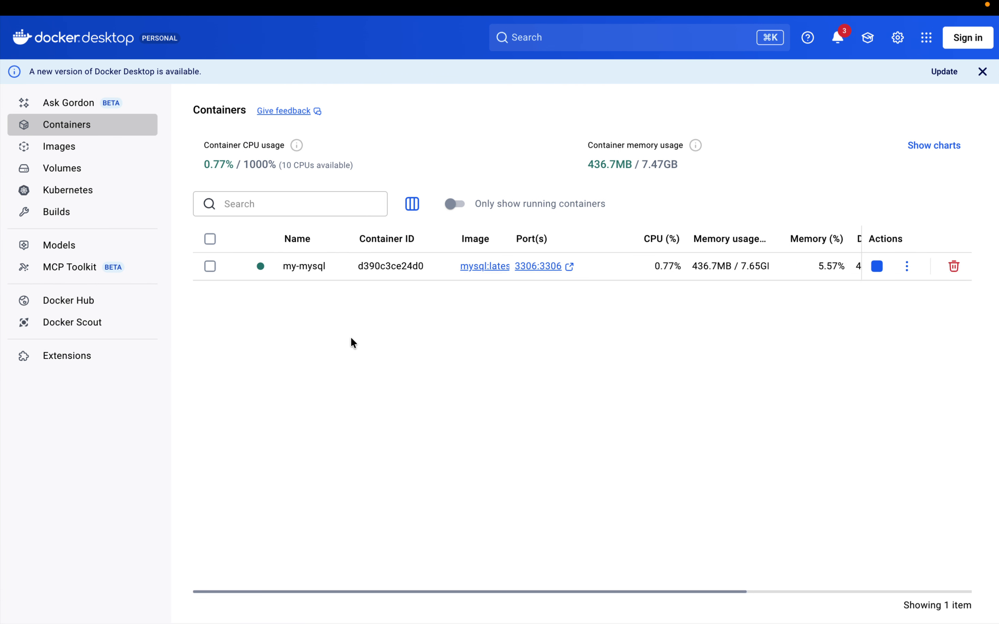
pyautogui.hotkey('ctrl', 'Left')
pyautogui.hotkey('ctrl', 'Left')
pyautogui.hotkey('ctrl', 'Right')
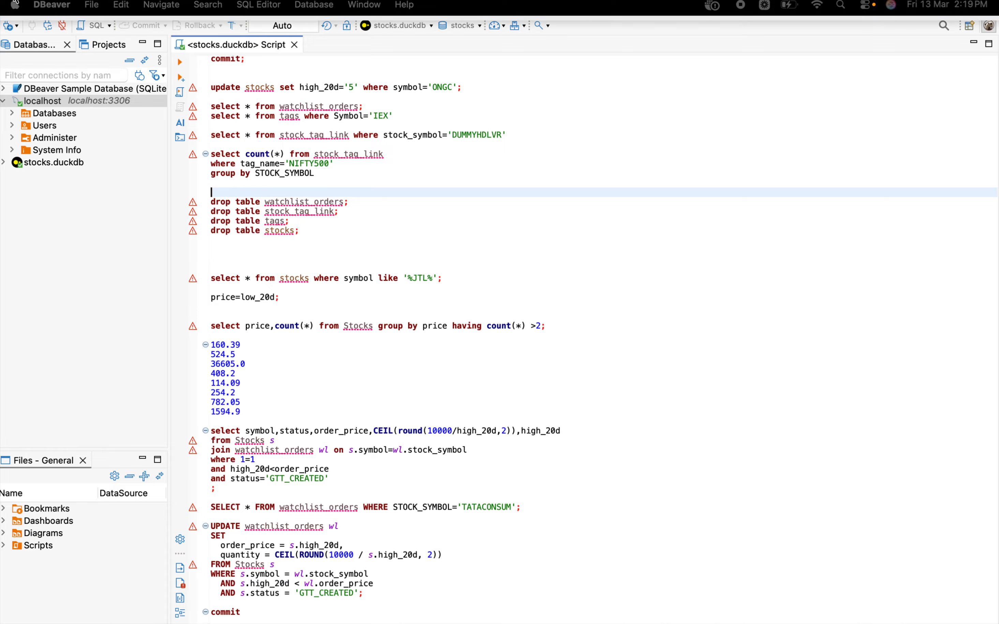
# Step: Create another MySQL connection by Host to localhost, port 3306, as root with an empty password, and try to connect to it
pyautogui.click(7, 26)
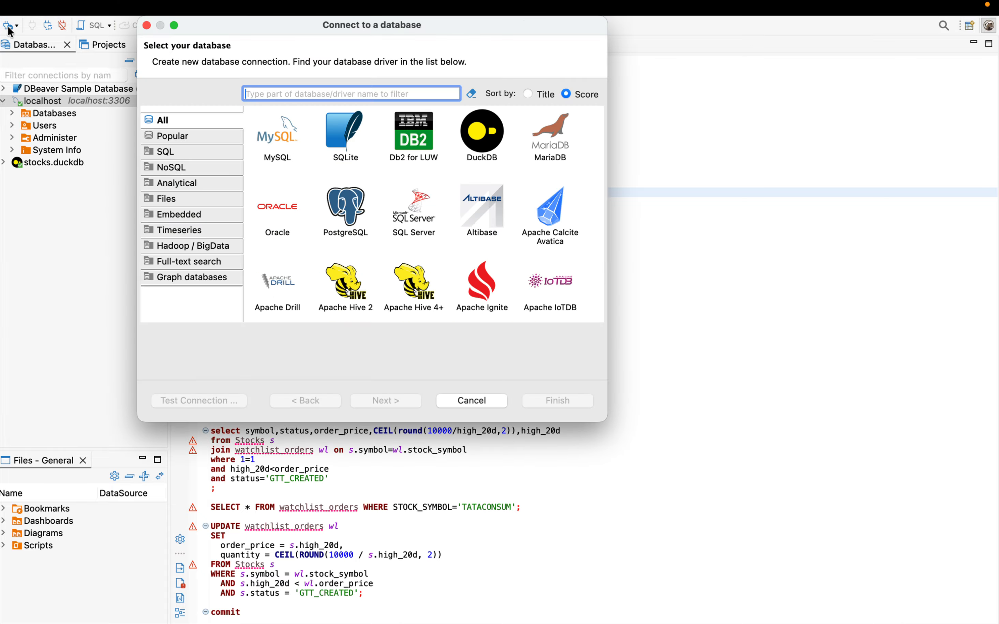
pyautogui.click(278, 134)
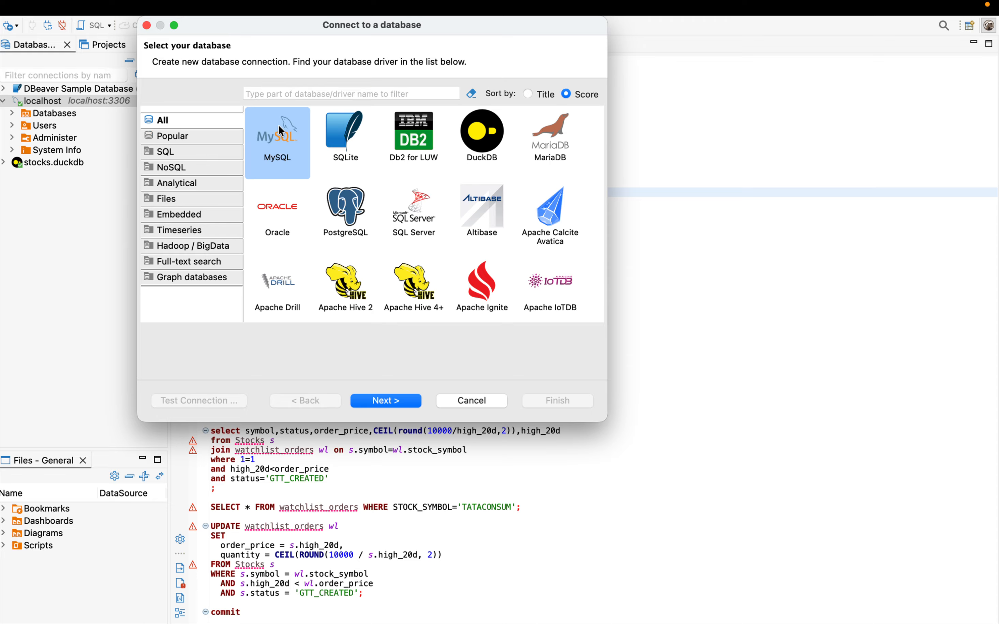
pyautogui.click(389, 401)
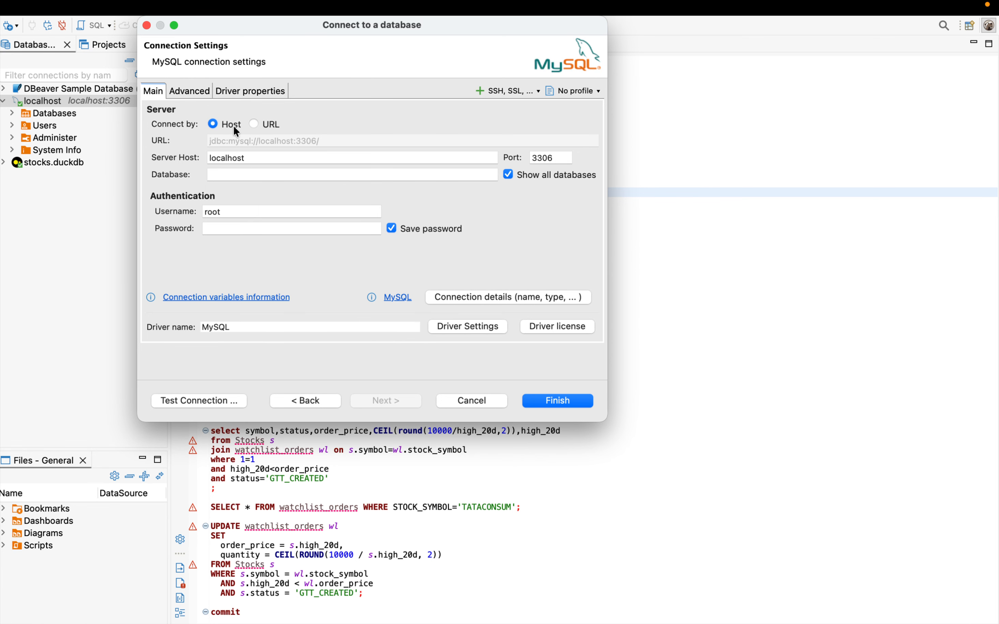
pyautogui.click(231, 228)
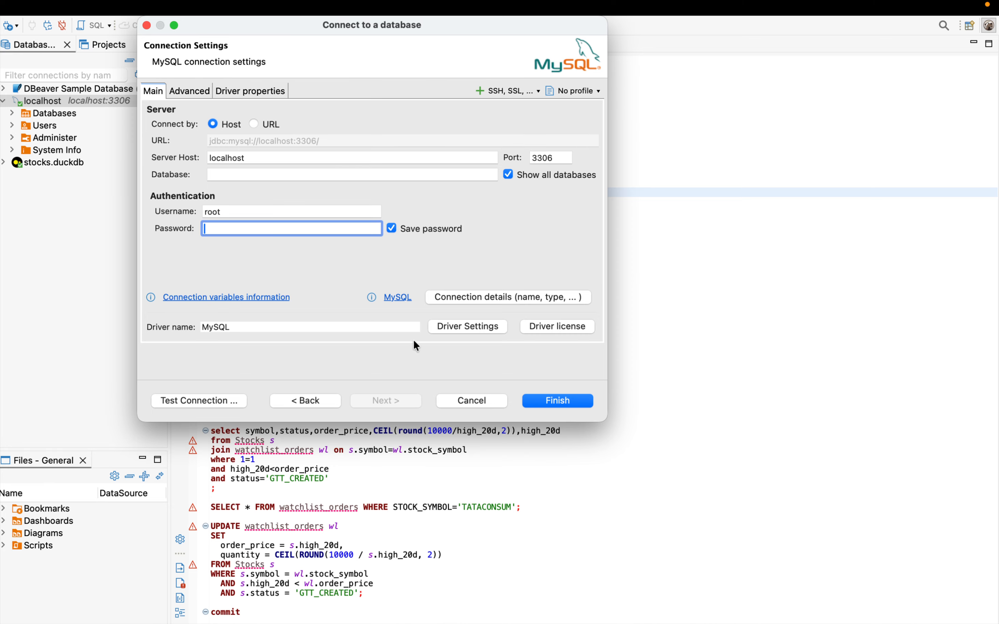
pyautogui.click(557, 400)
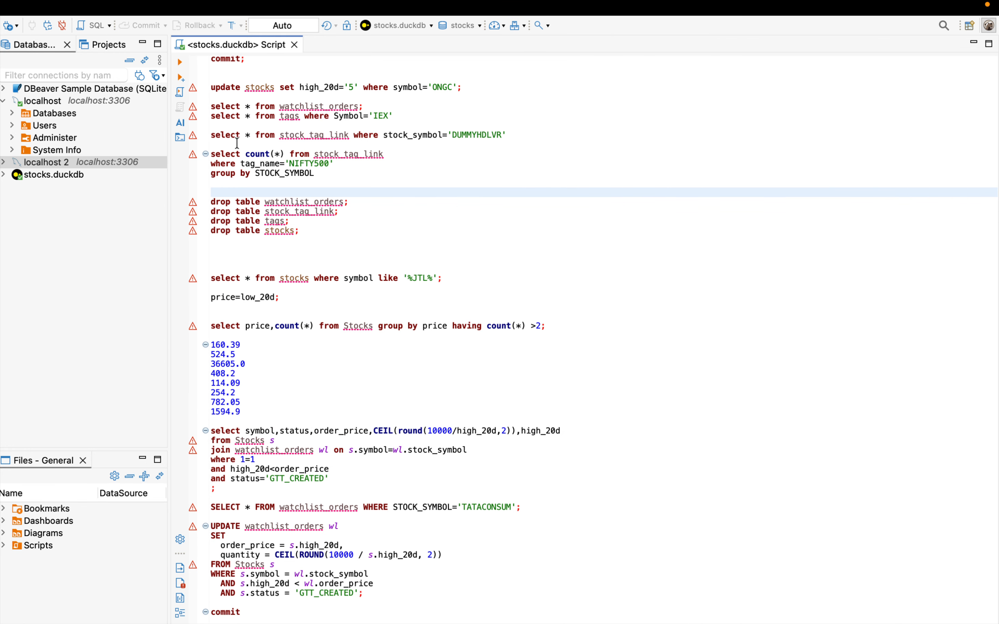
pyautogui.doubleClick(38, 161)
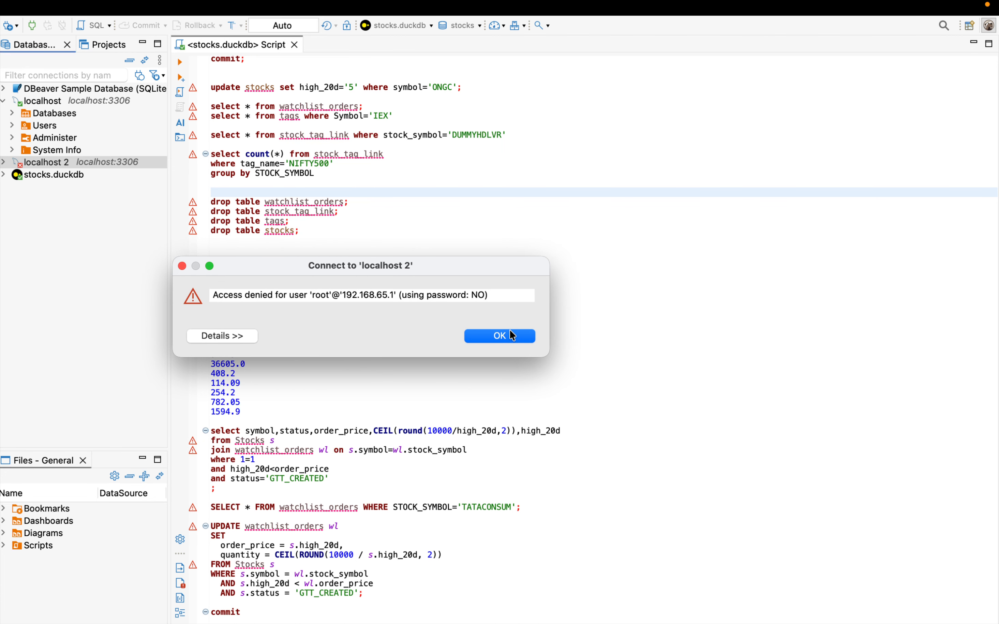
pyautogui.click(510, 329)
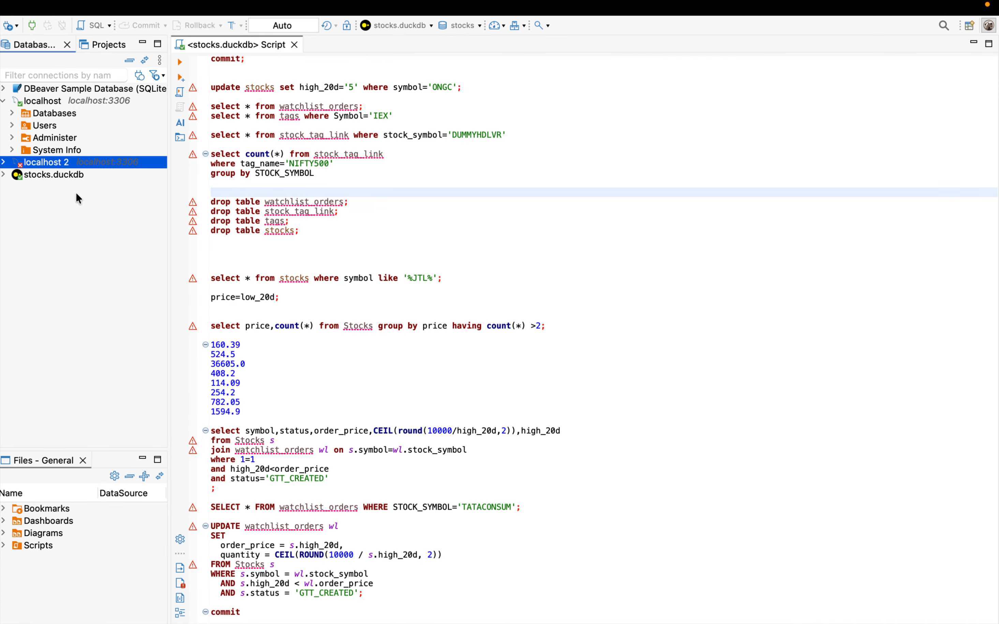